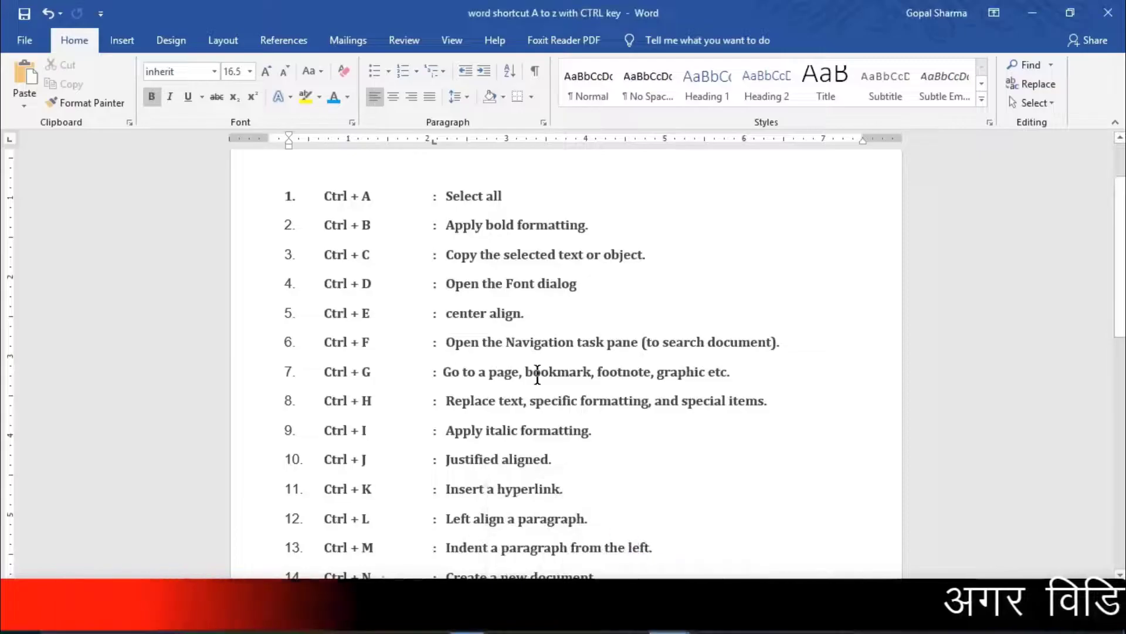
Scroll down through the shortcuts from Ctrl + A to Ctrl + Z, then back to the top.
scroll(578, 349, "up", 3)
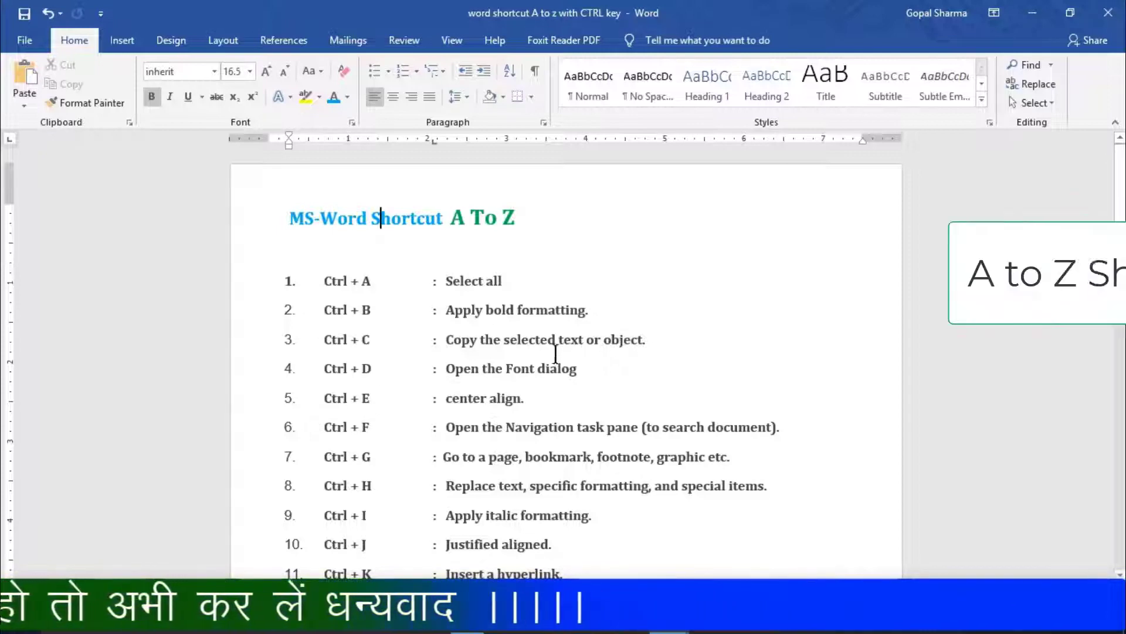
scroll(557, 352, "down", 5)
scroll(481, 393, "down", 2)
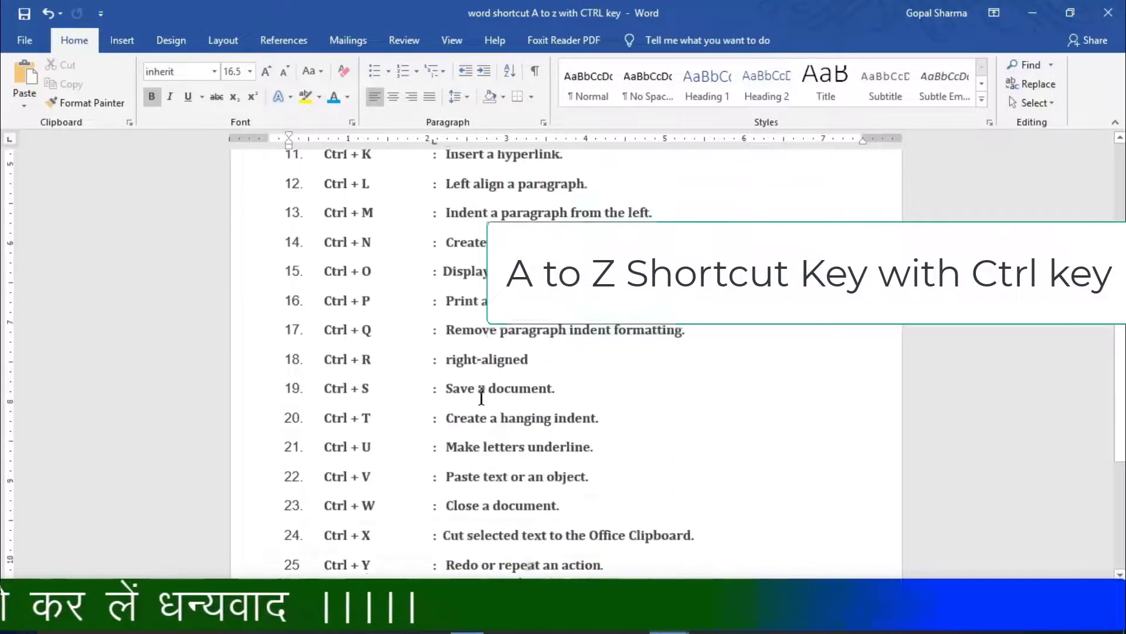
scroll(481, 393, "down", 1)
scroll(481, 393, "down", 1)
scroll(482, 393, "up", 1)
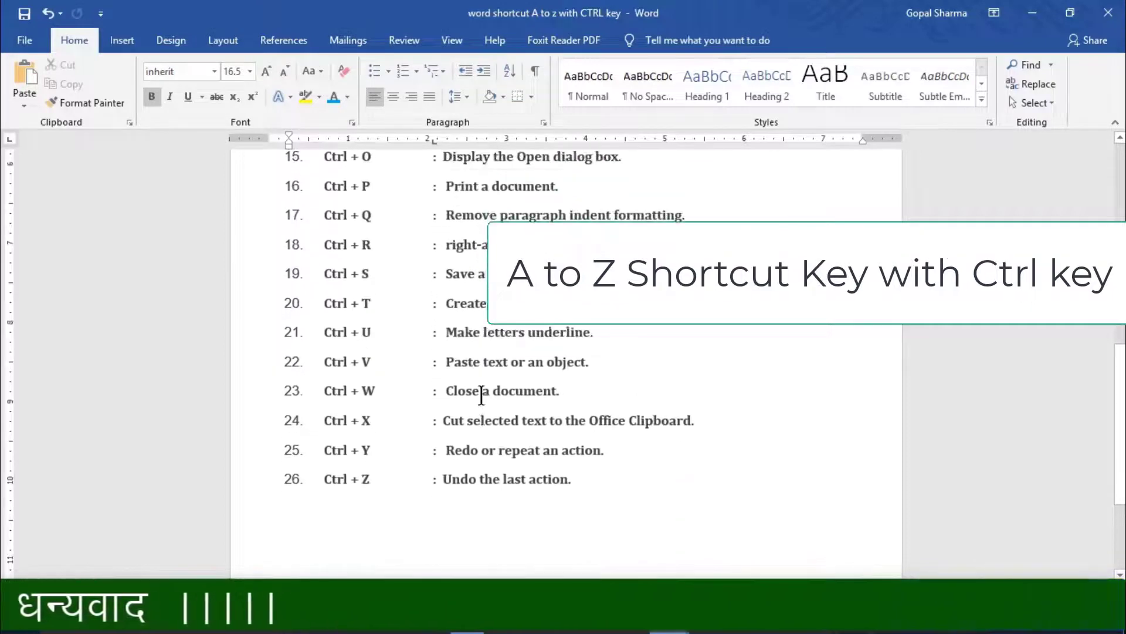
scroll(481, 394, "up", 4)
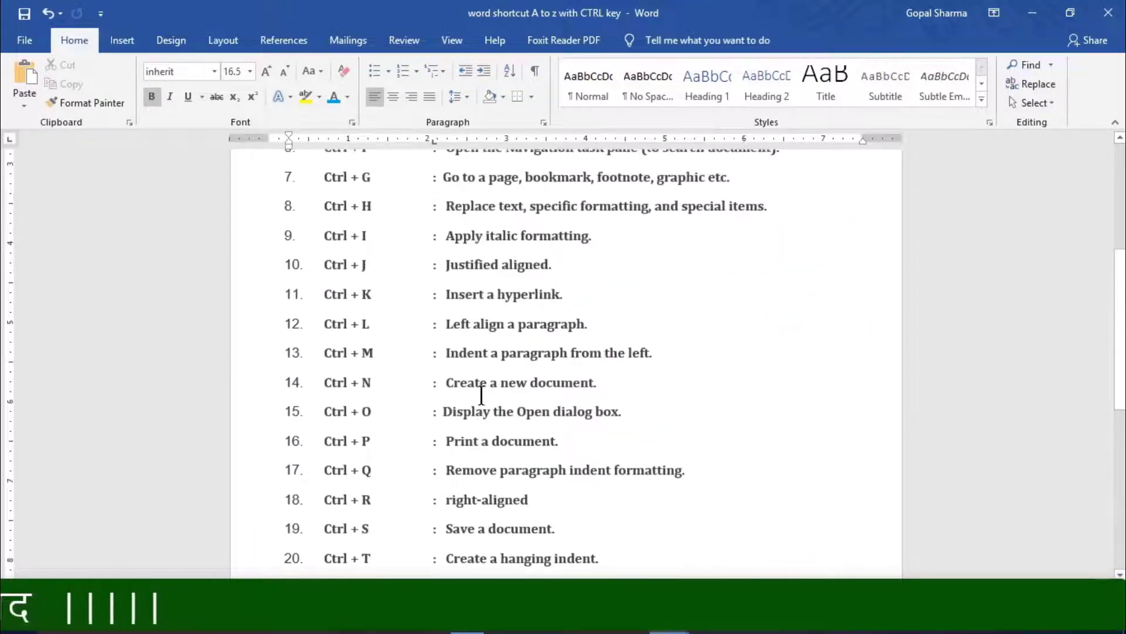
scroll(481, 394, "up", 4)
scroll(482, 394, "up", 1)
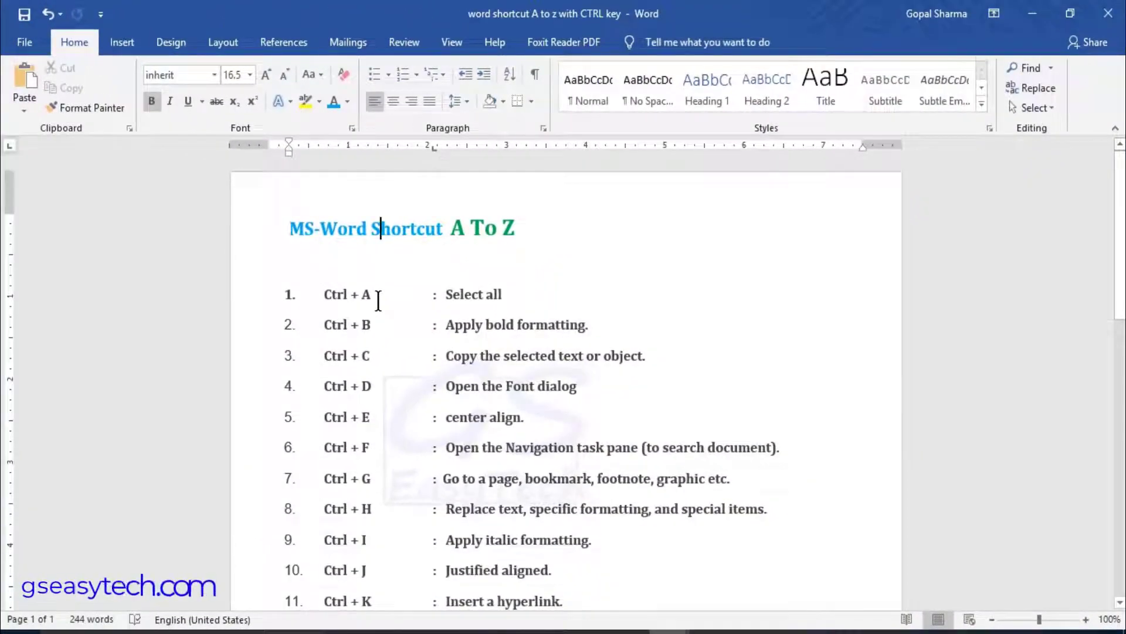
scroll(385, 282, "down", 3)
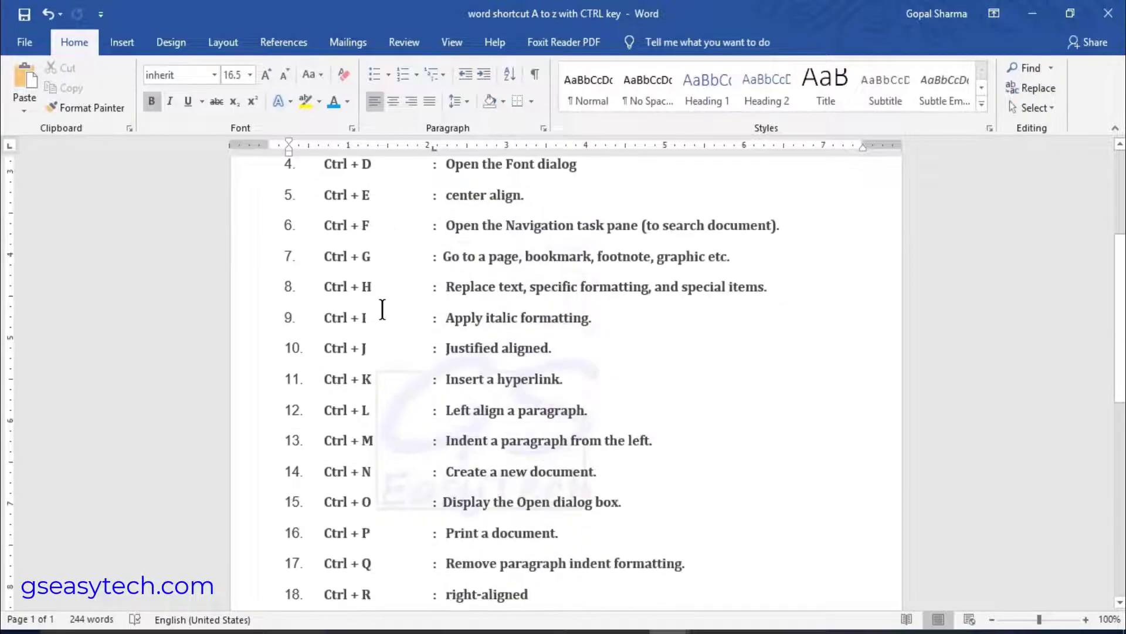
scroll(382, 320, "down", 5)
scroll(382, 411, "down", 1)
scroll(376, 495, "down", 1)
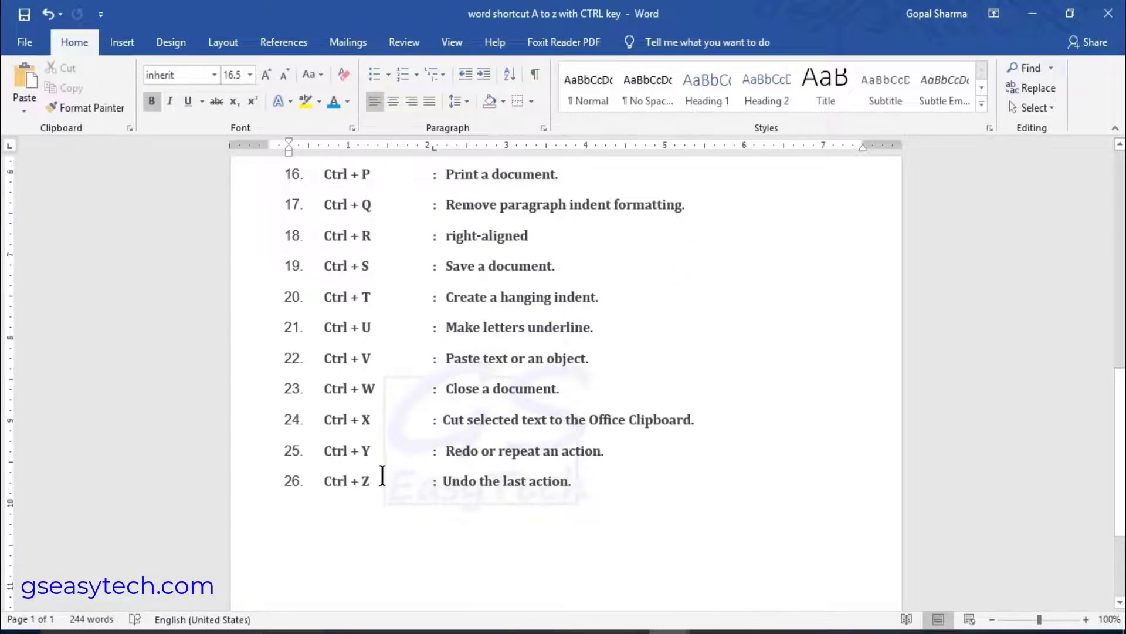
scroll(382, 469, "up", 5)
scroll(385, 434, "up", 5)
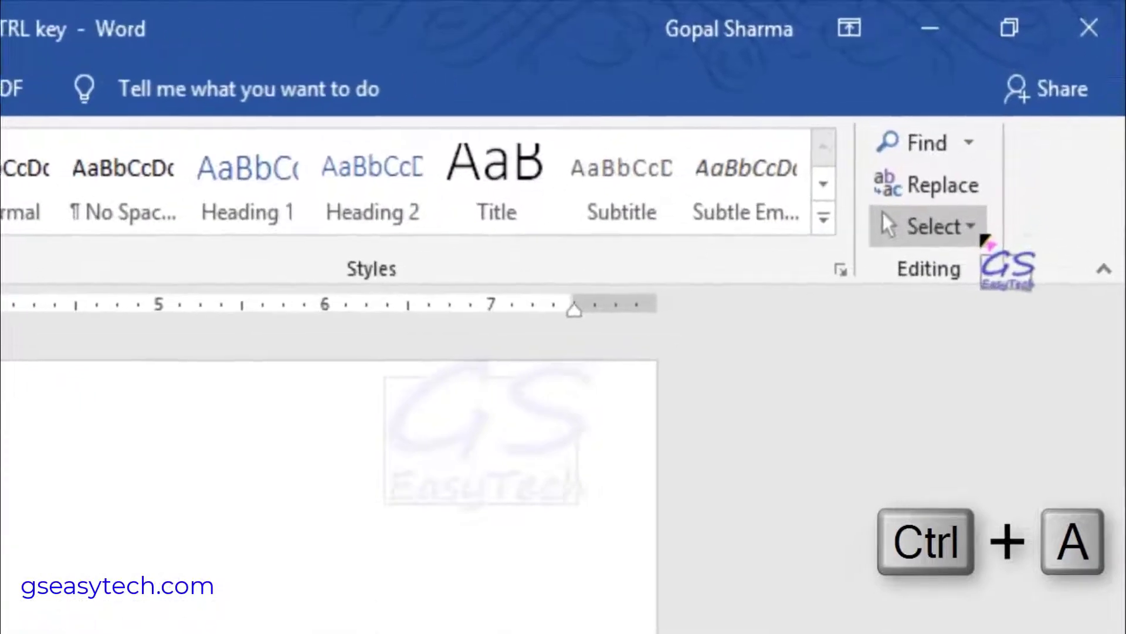
left_click(985, 239)
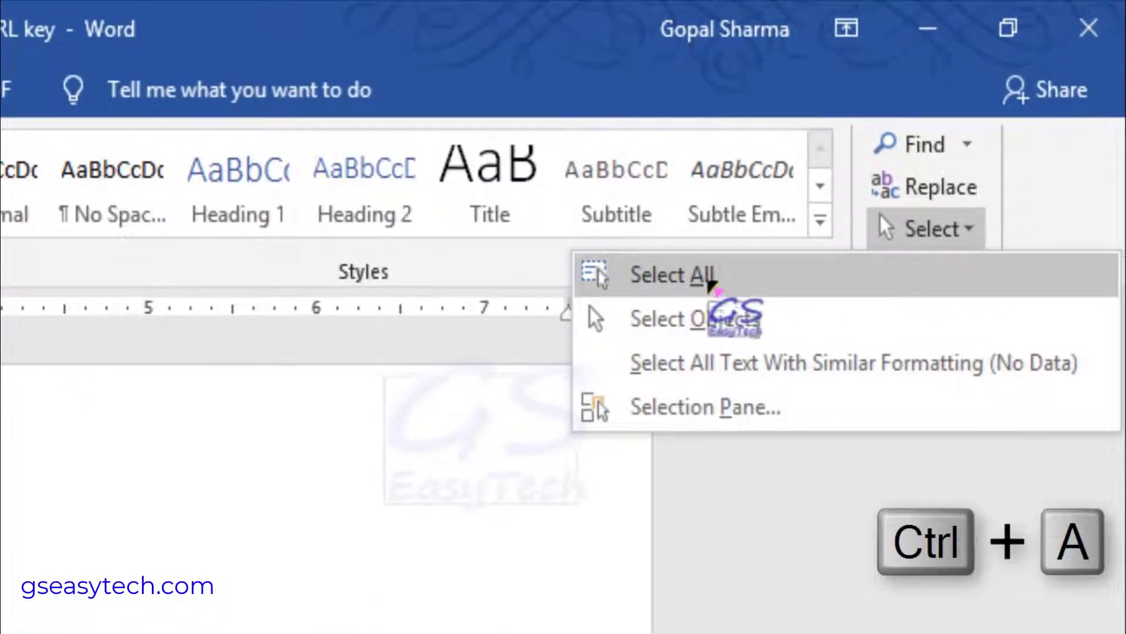
left_click(726, 275)
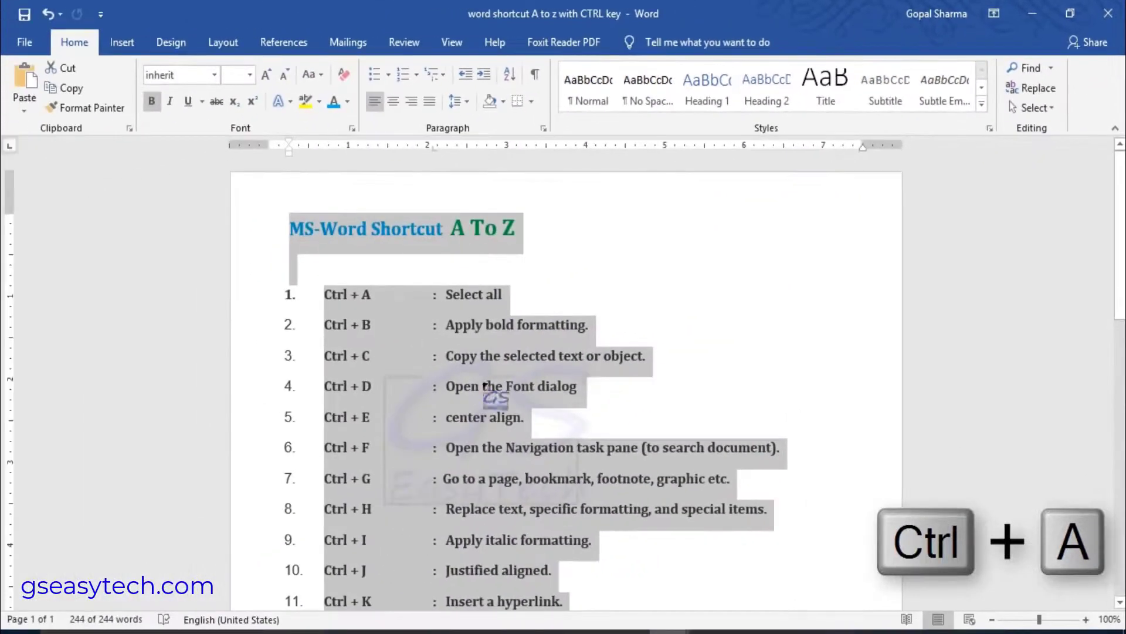
left_click(1032, 108)
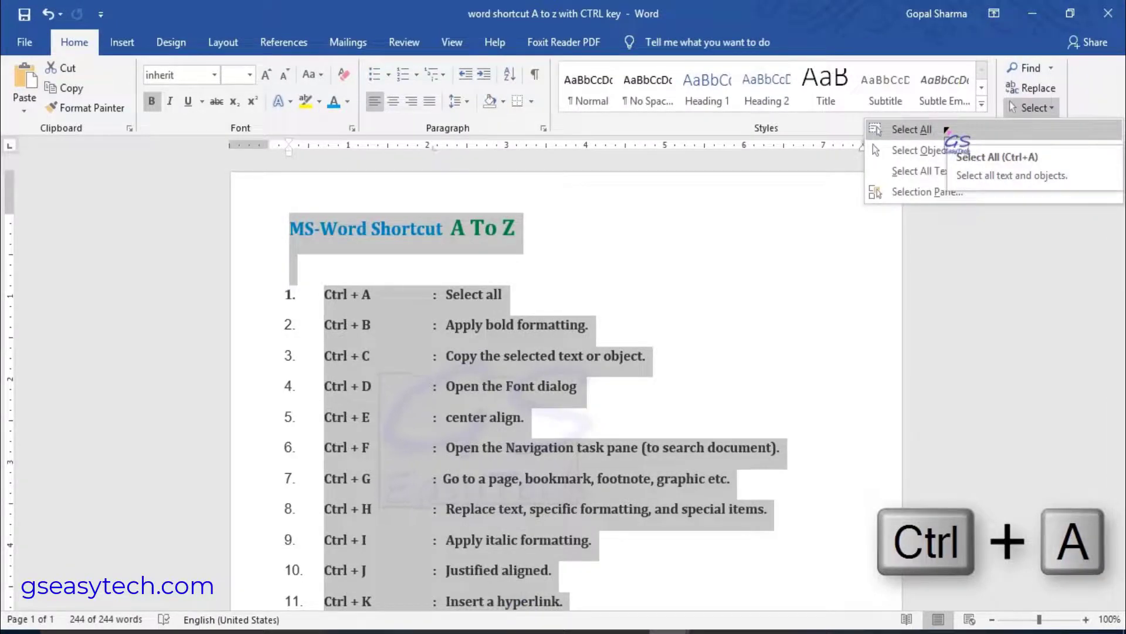
left_click(645, 265)
left_click(553, 294)
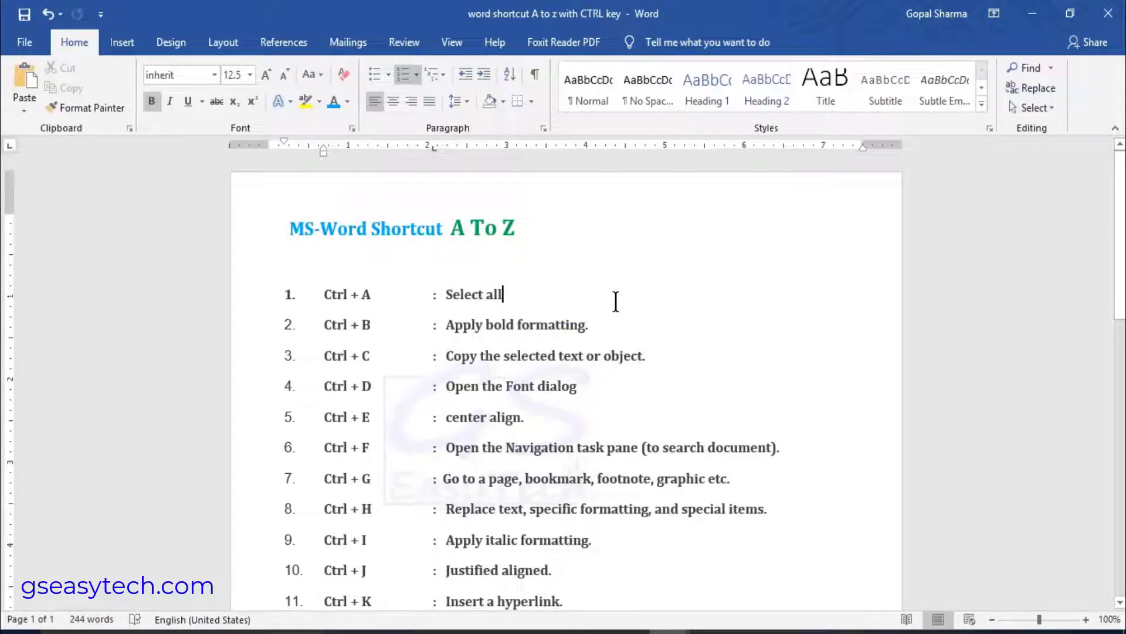
key("ctrl+a")
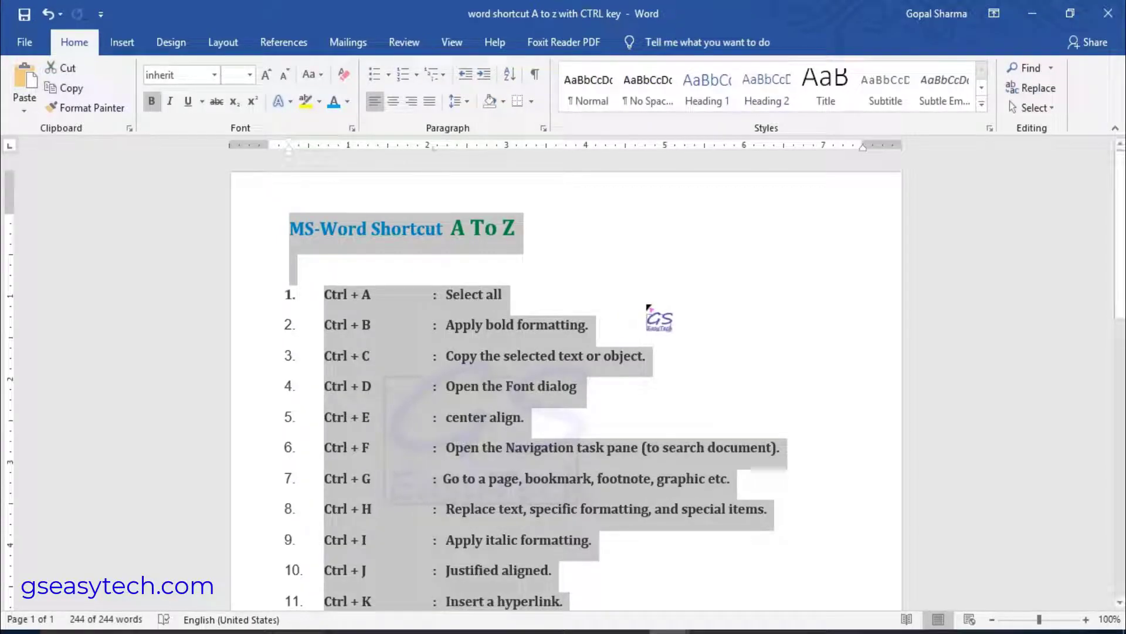
left_click(622, 304)
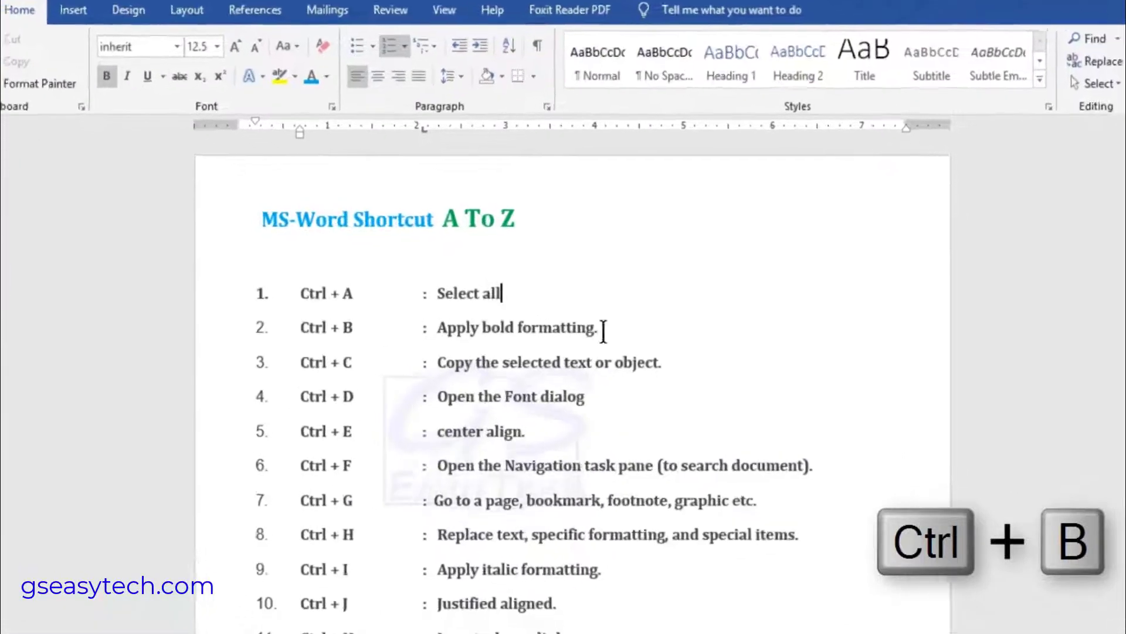
left_click_drag(600, 329, 437, 327)
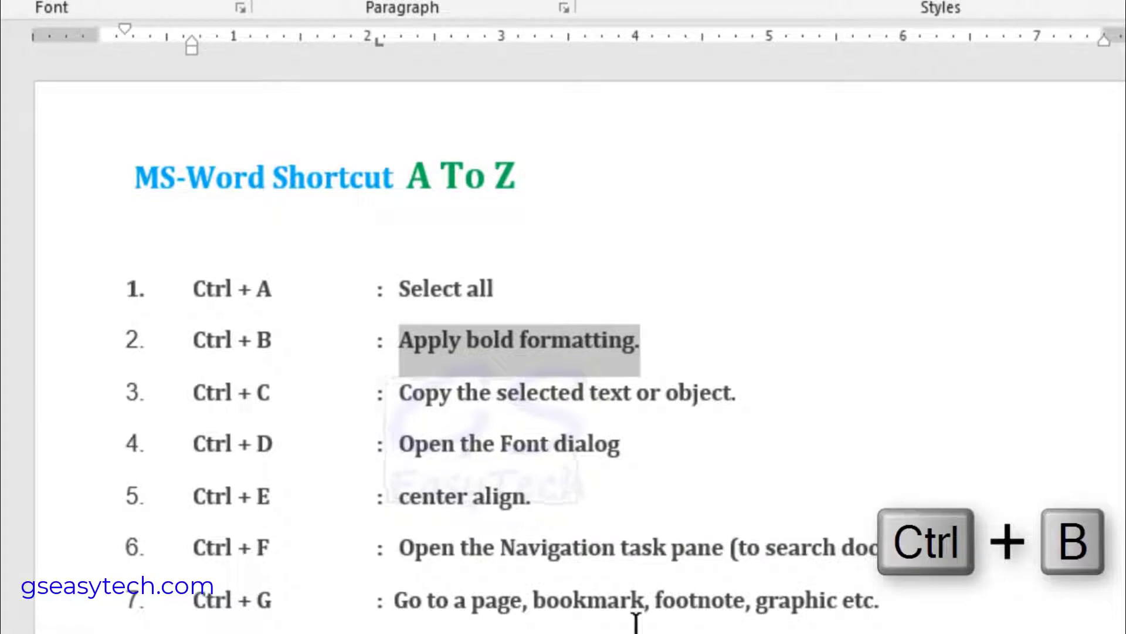
key("ctrl+b")
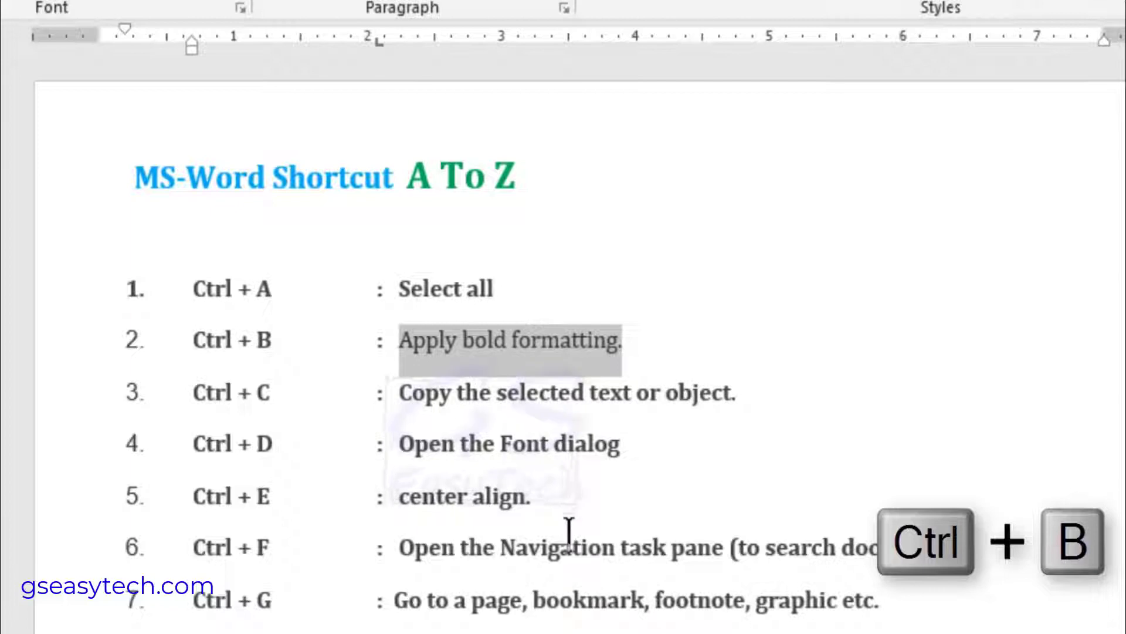
key("ctrl+b")
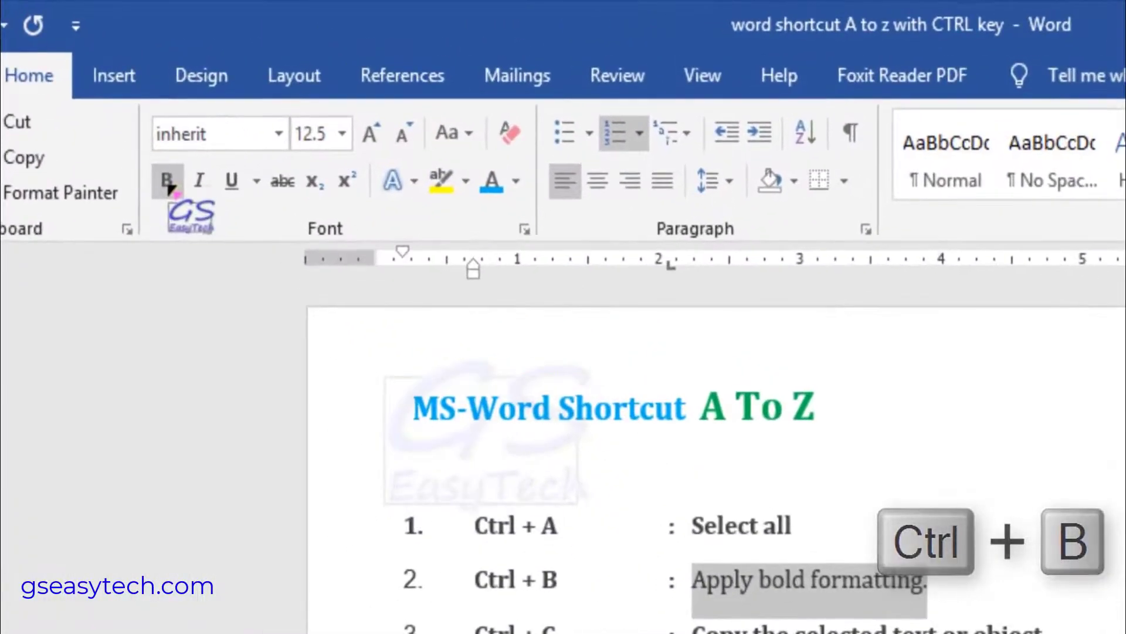
left_click(168, 180)
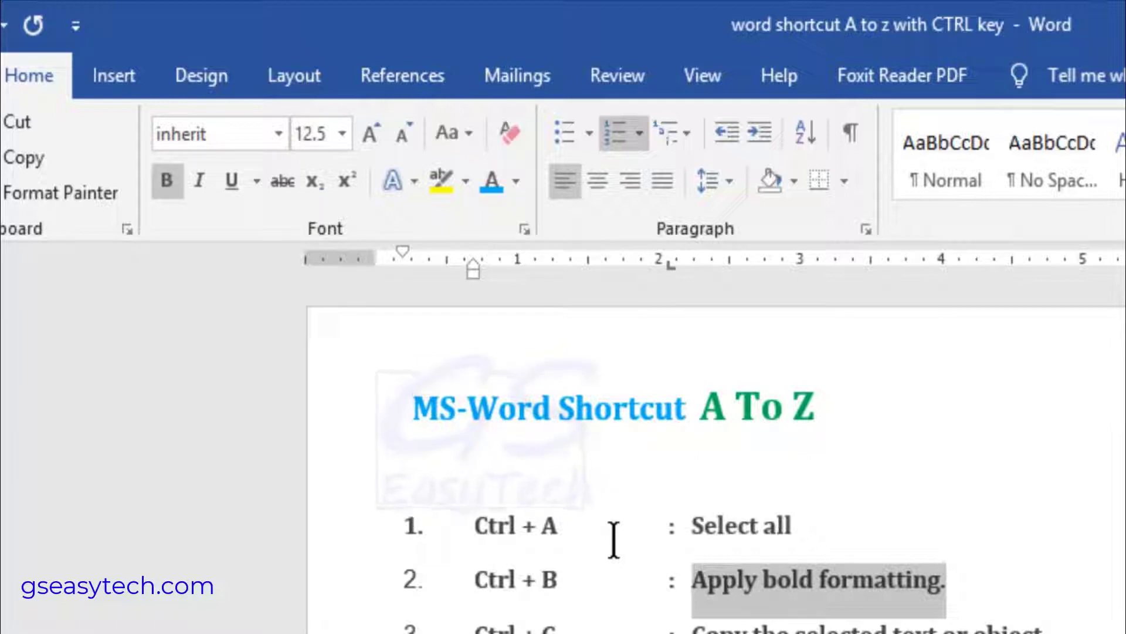
scroll(619, 599, "down", 1)
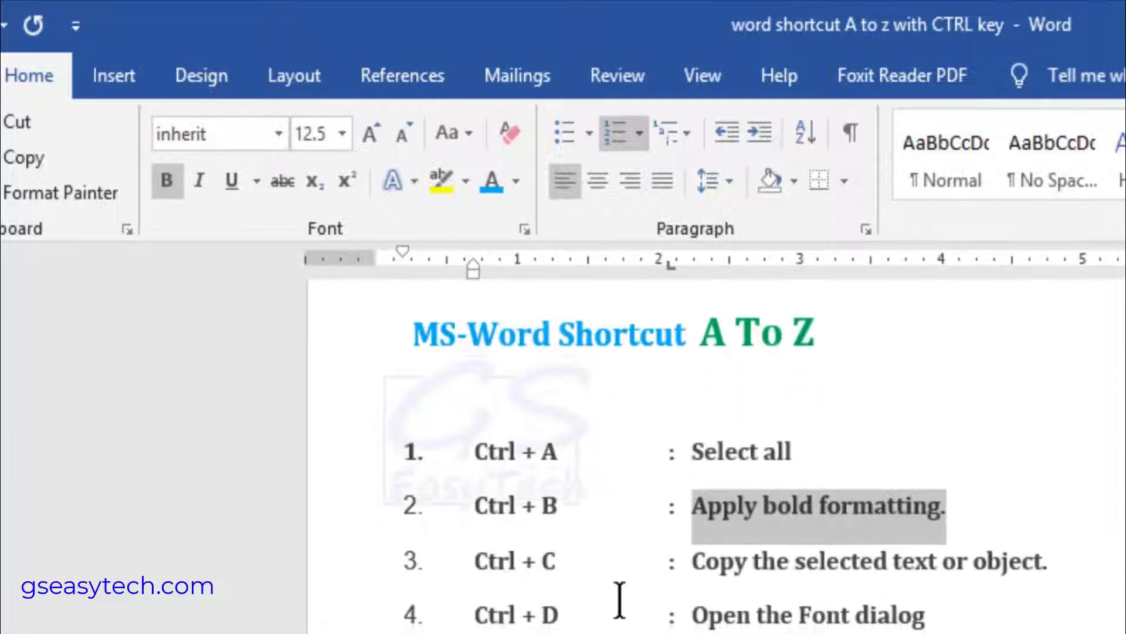
scroll(616, 599, "down", 1)
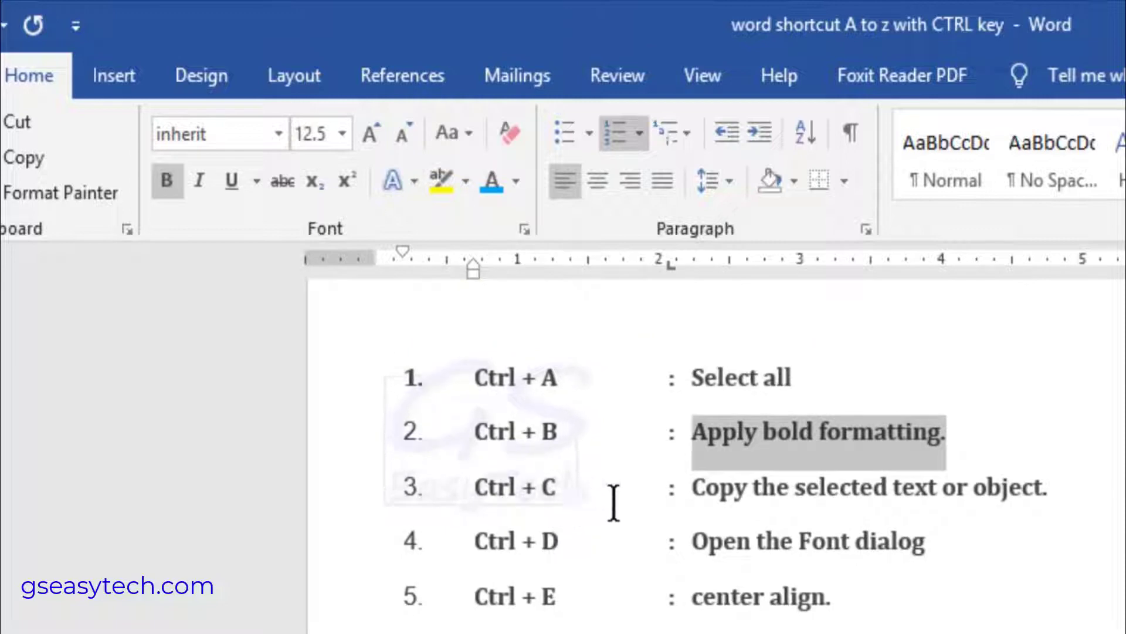
key("ctrl+c")
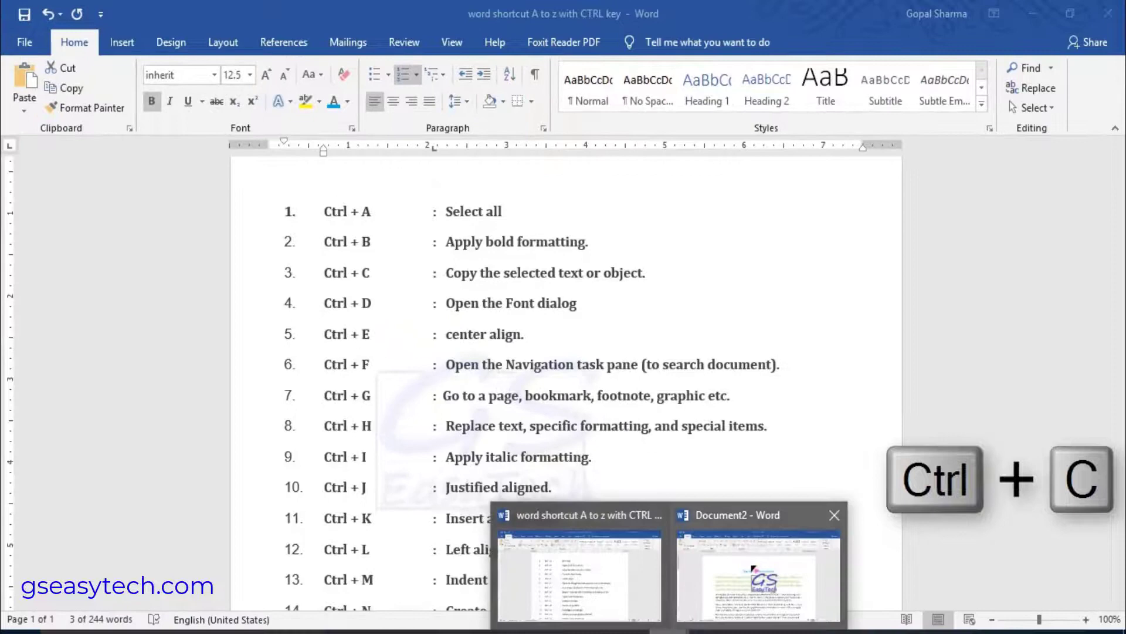
In Document2, copy the word 'Video' and paste it after 'document.'.
left_click(758, 575)
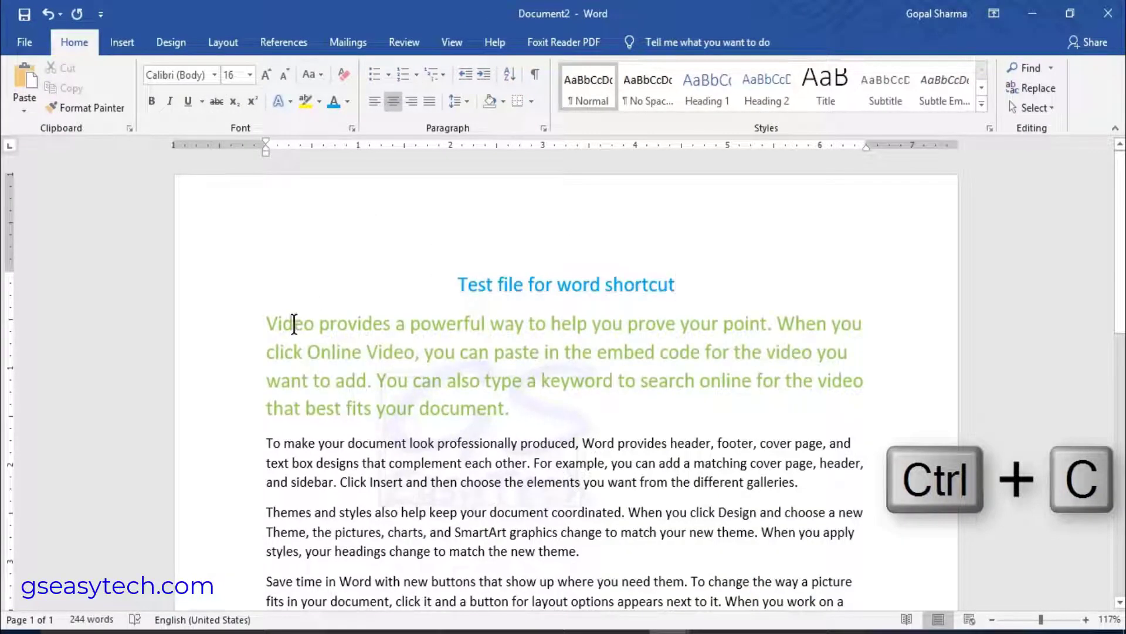
double_click(285, 322)
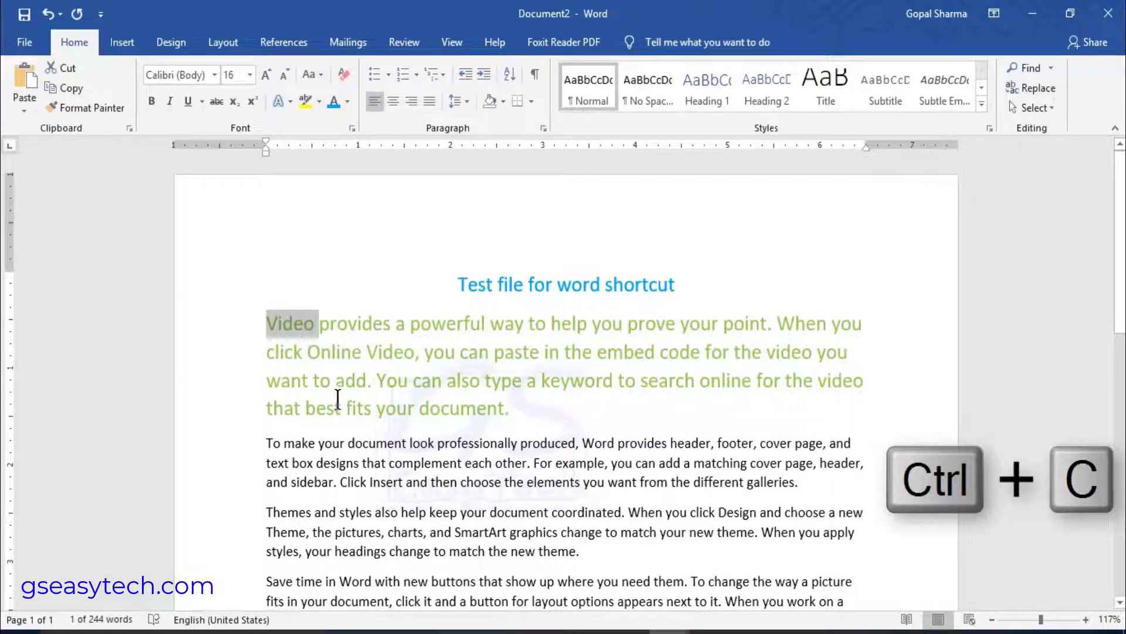
left_click(520, 412)
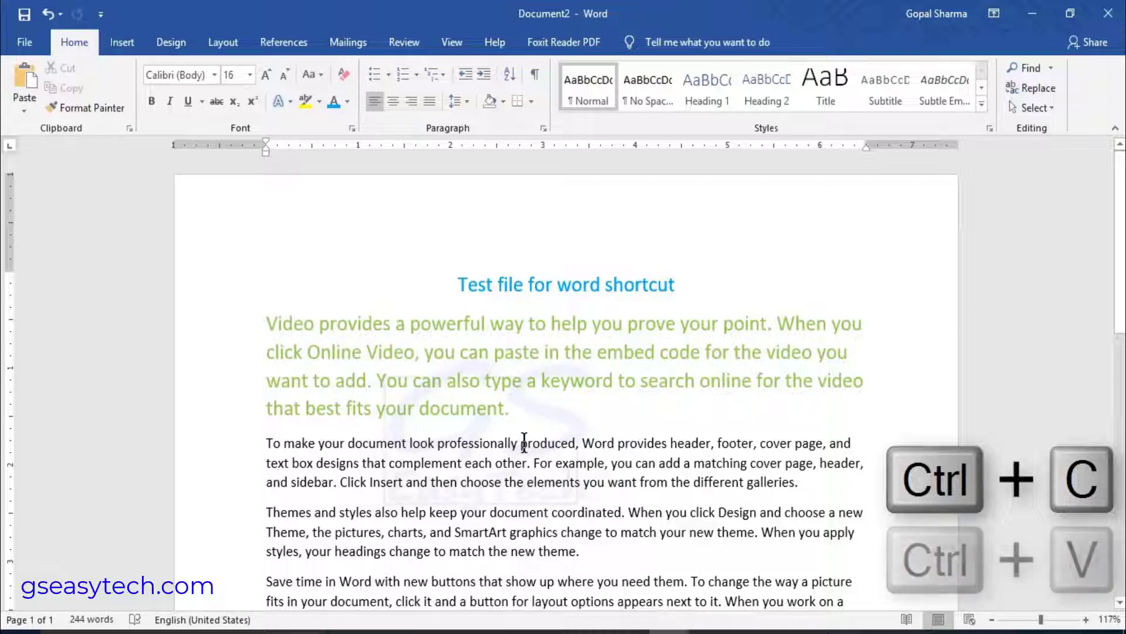
key("ctrl+v")
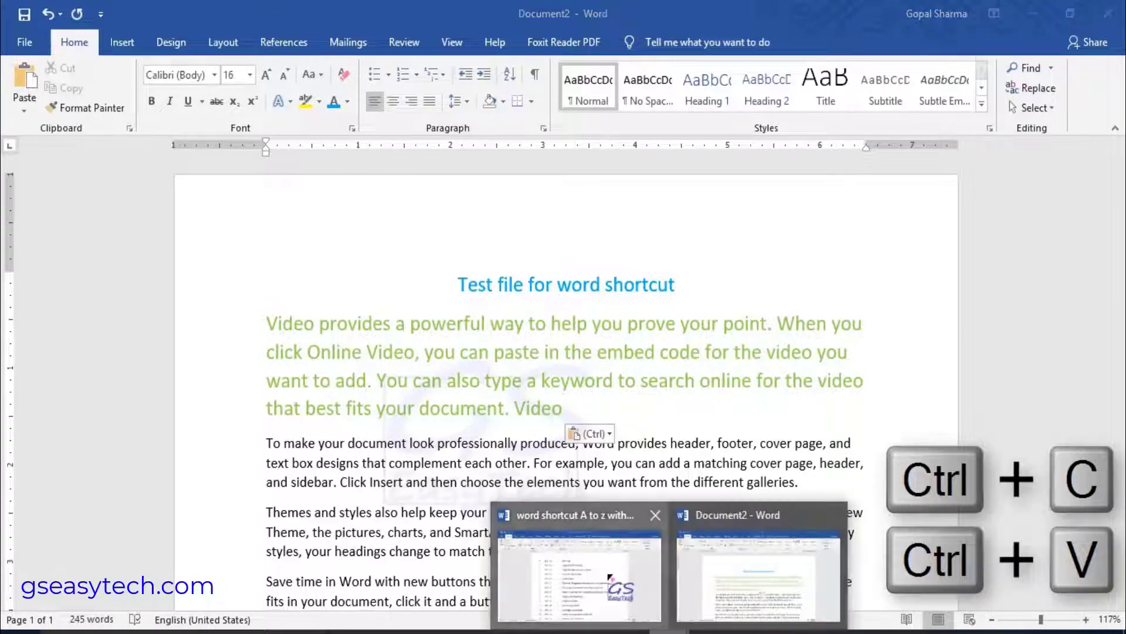
In the shortcut list, highlight the Ctrl + V entry in row 22.
left_click(622, 581)
scroll(413, 329, "down", 1)
scroll(412, 327, "down", 5)
scroll(413, 330, "down", 2)
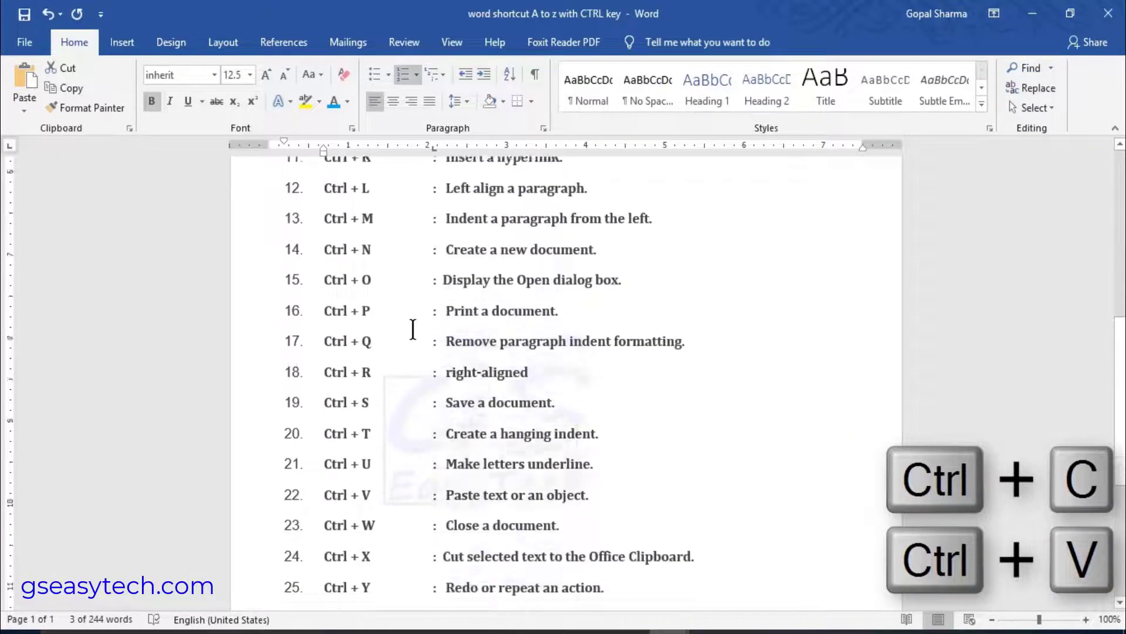
scroll(409, 352, "down", 3)
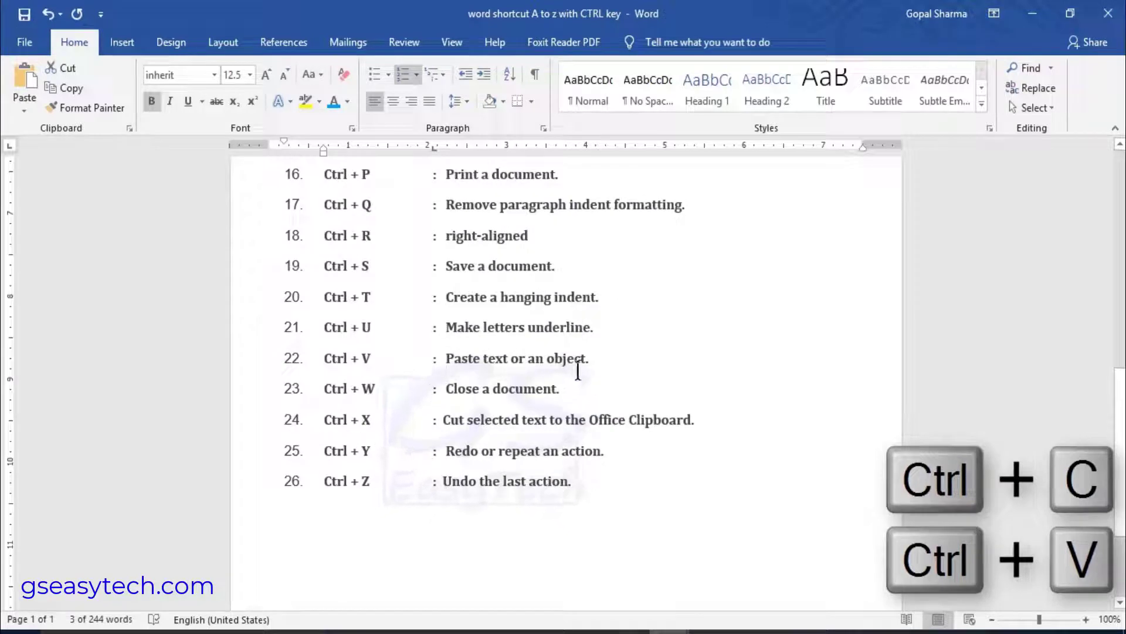
left_click_drag(601, 360, 357, 349)
left_click_drag(309, 352, 310, 352)
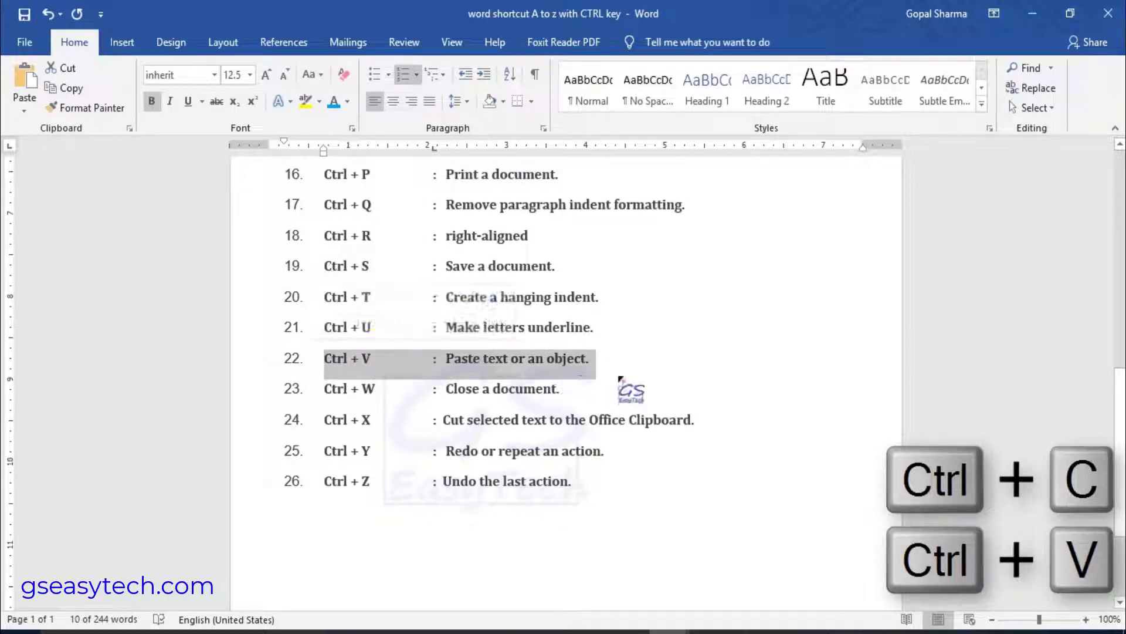
key("Right")
Bring Document2 back to the front from the taskbar.
left_click(669, 631)
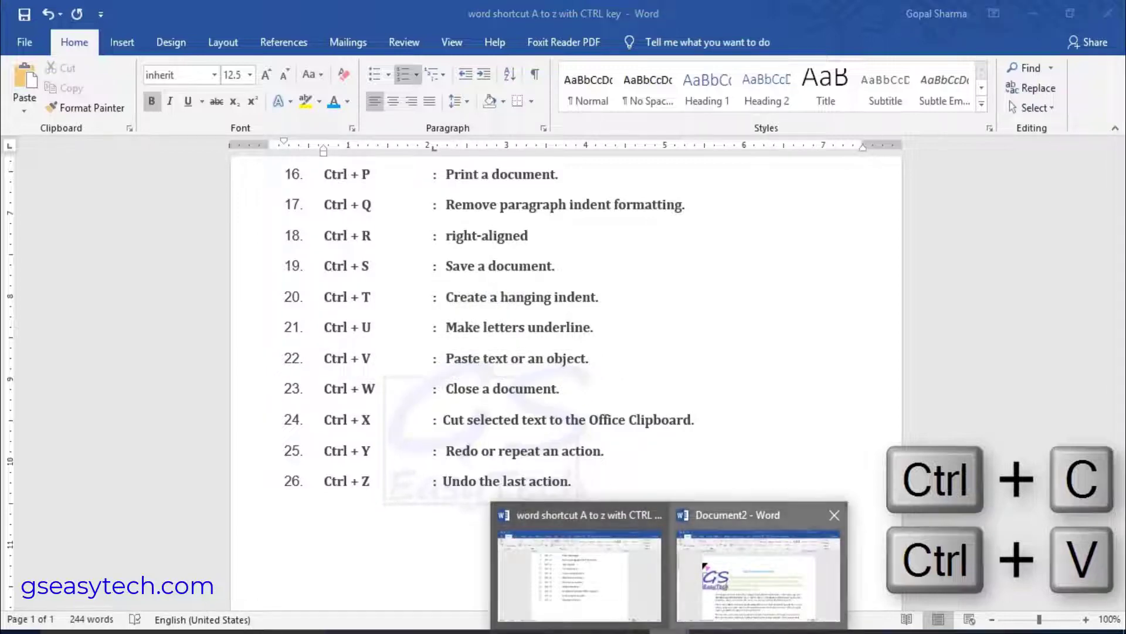
left_click(690, 578)
scroll(399, 452, "down", 5)
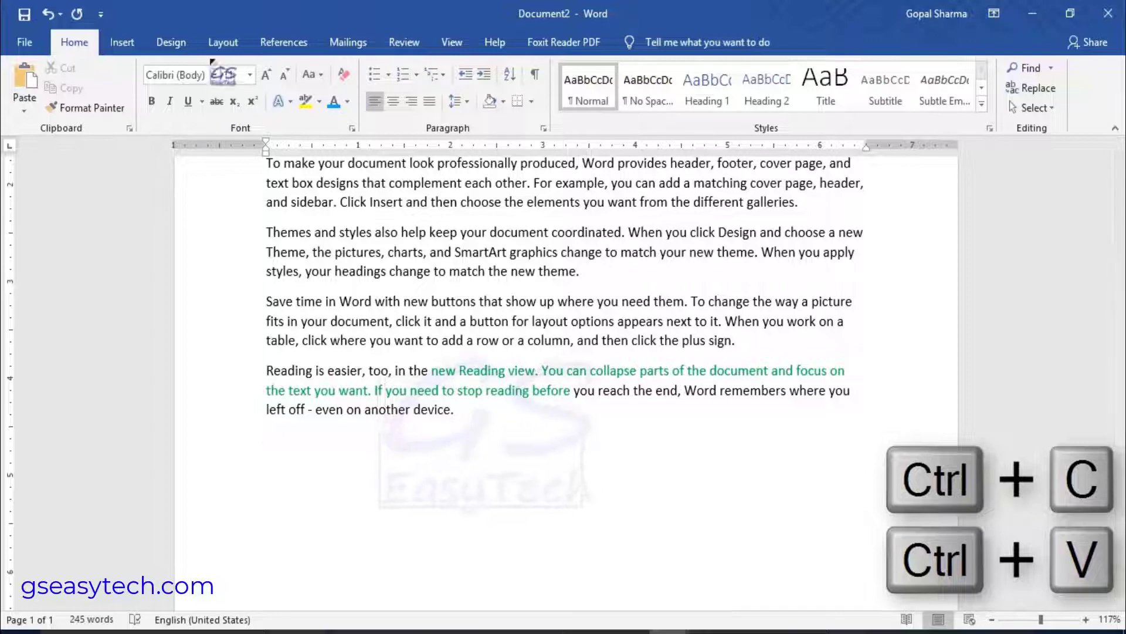
Draw a blue Snip Single Corner Rectangle below the test document's last paragraph.
left_click(121, 42)
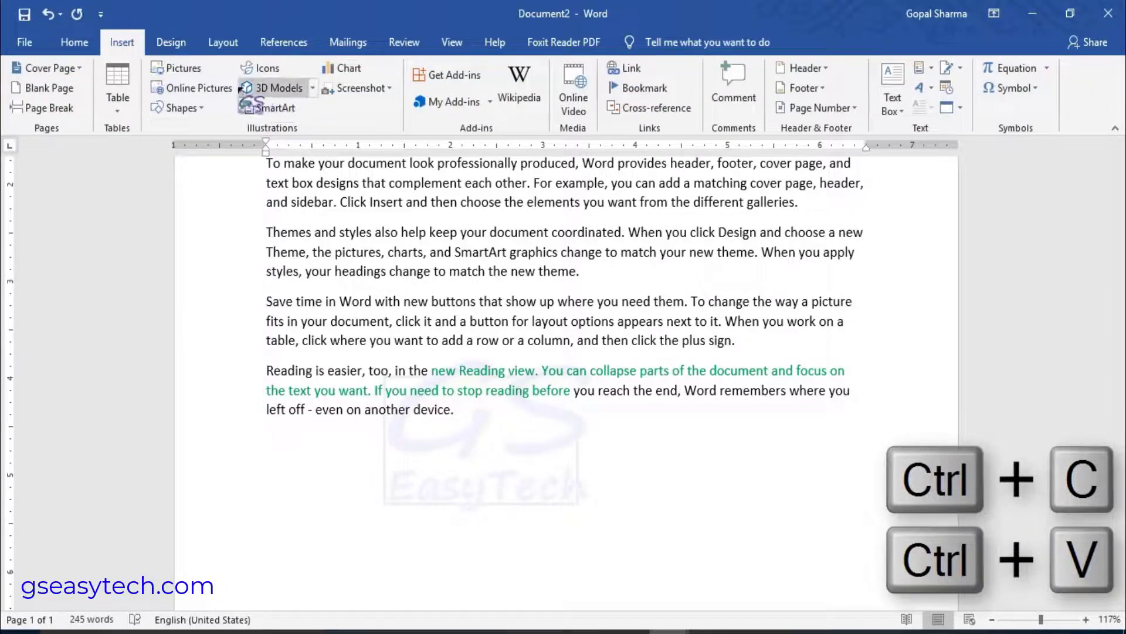
left_click(195, 108)
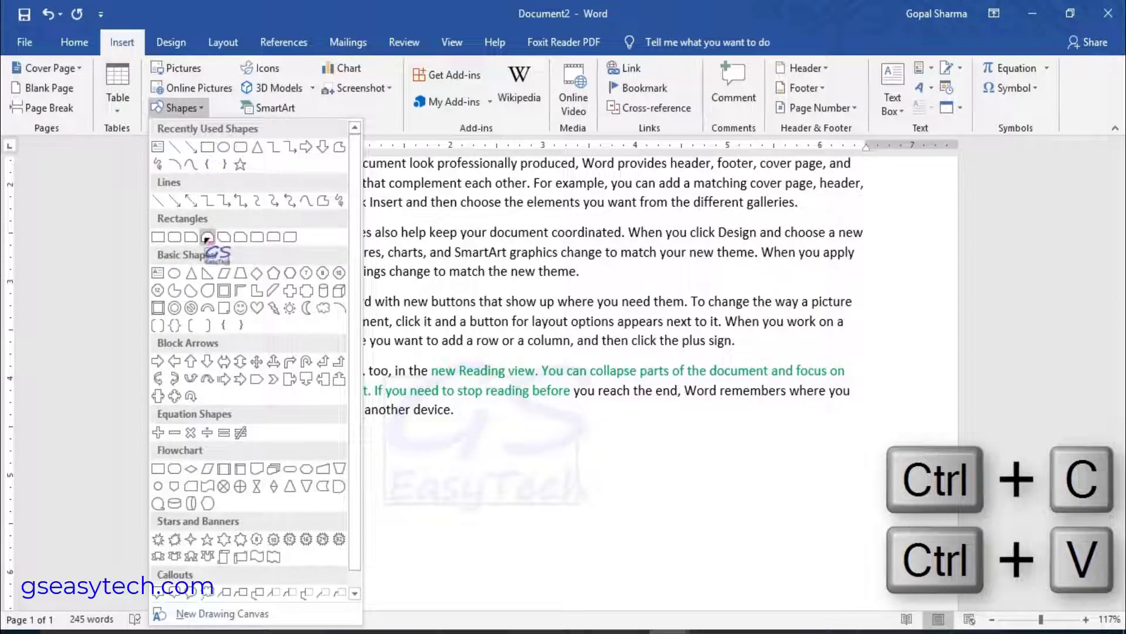
left_click(207, 252)
left_click_drag(298, 435, 402, 501)
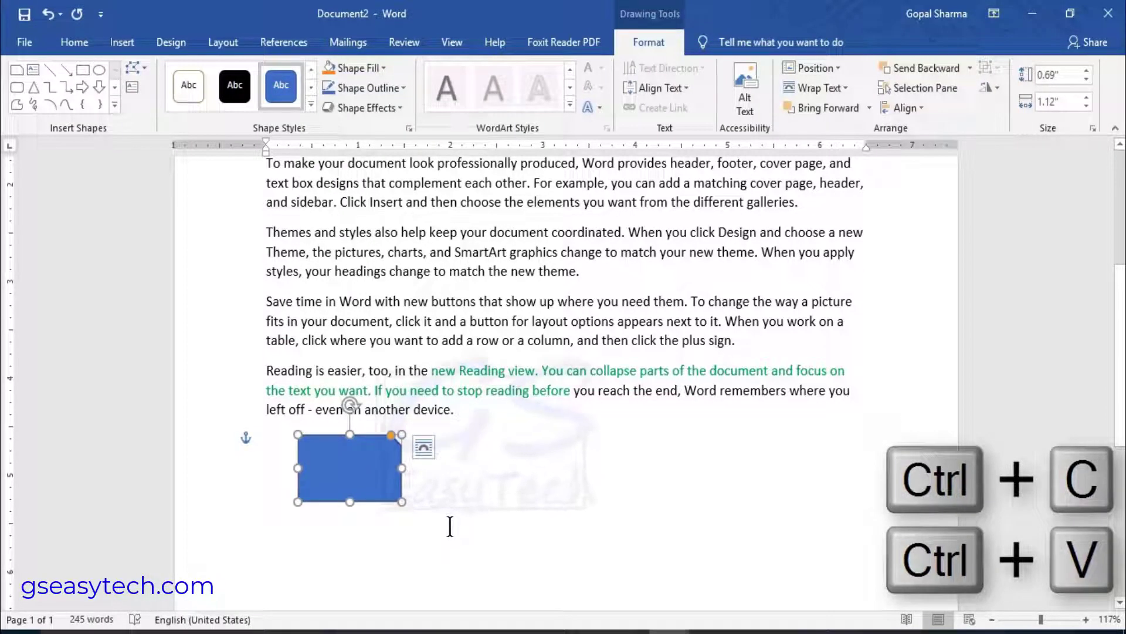
Paste copies of the blue snipped-corner rectangle below the text.
left_click(545, 467)
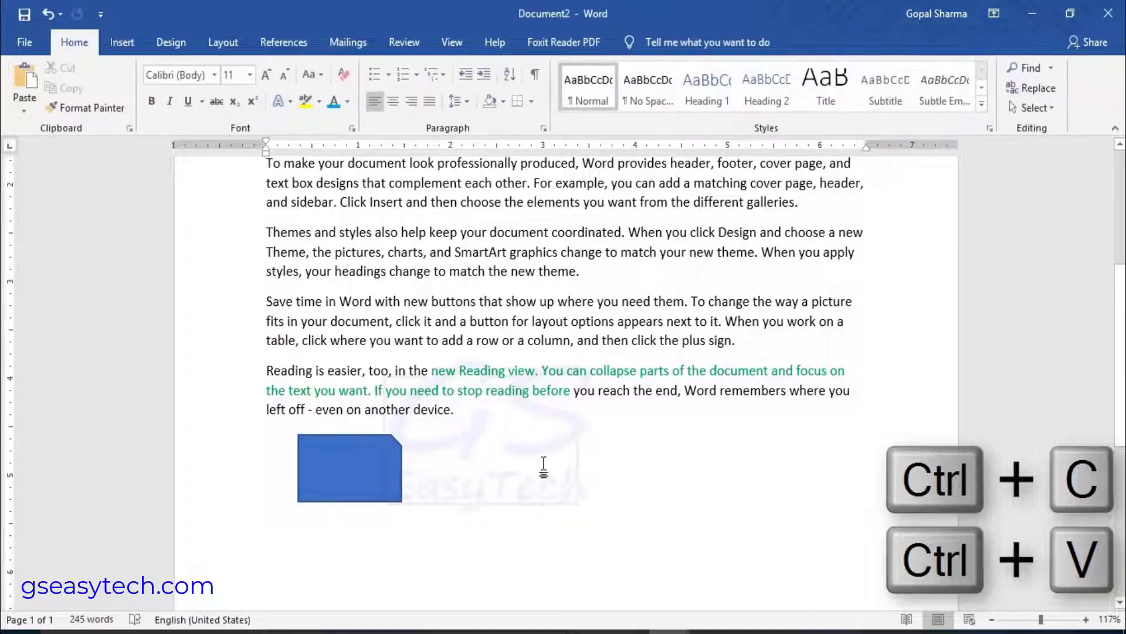
key("ctrl+v")
key("ctrl+v")
key("ctrl+v")
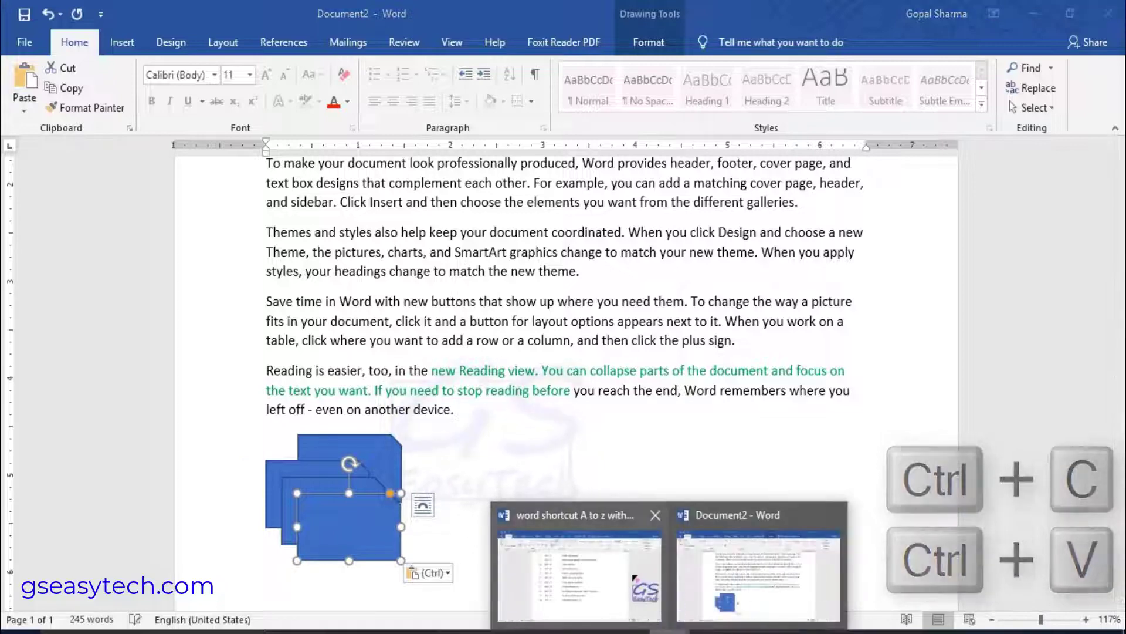
scroll(445, 323, "up", 5)
scroll(445, 324, "up", 3)
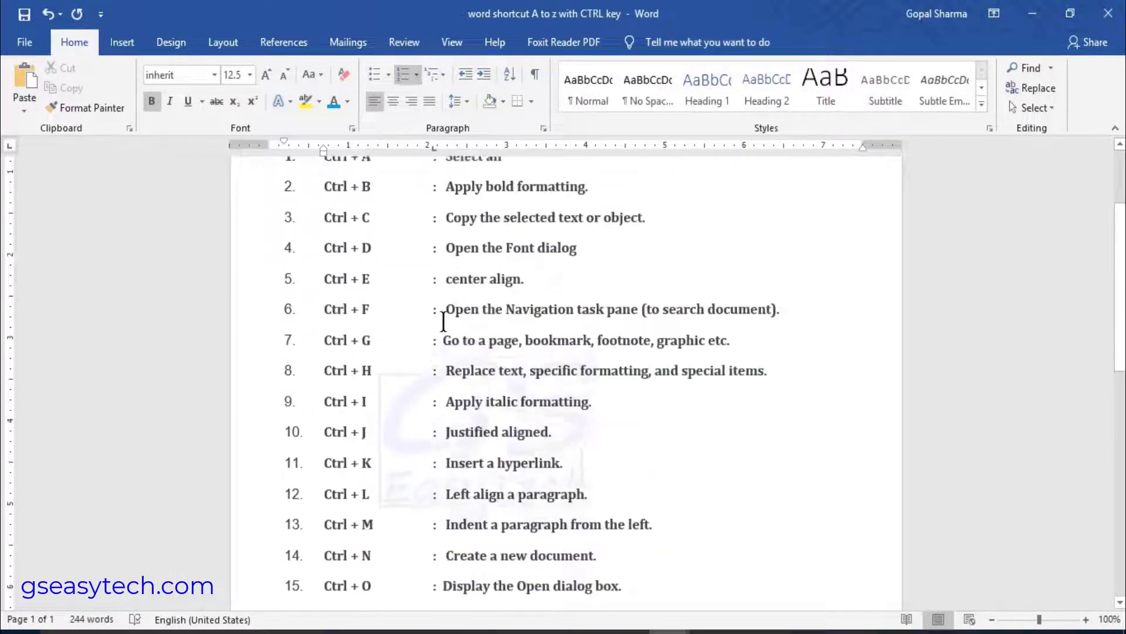
scroll(444, 322, "up", 2)
scroll(444, 321, "up", 1)
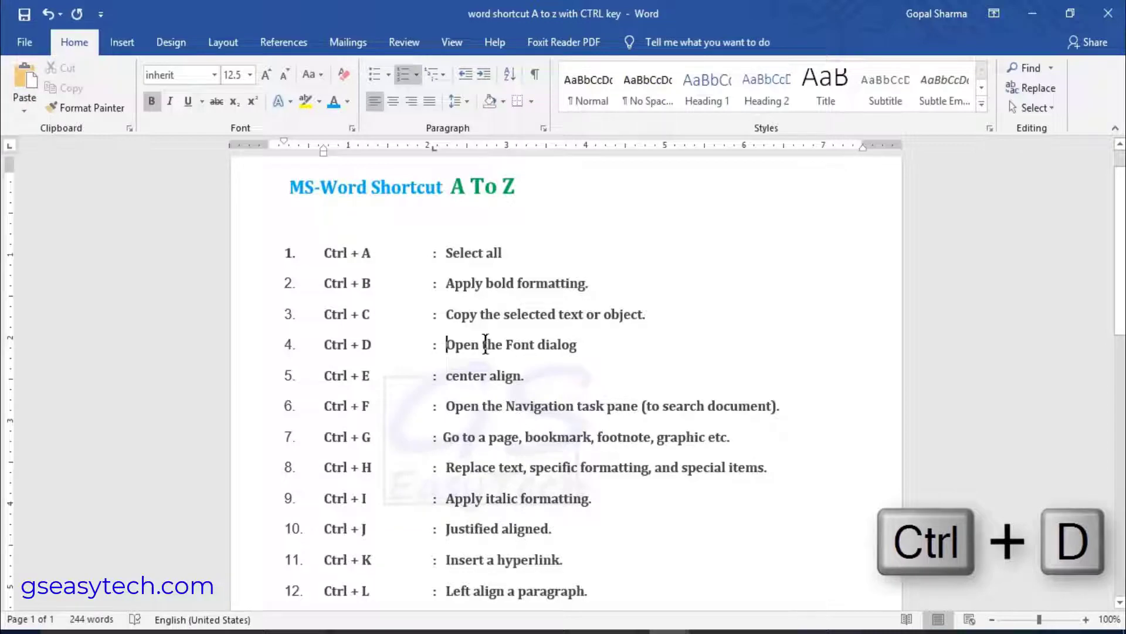
left_click(584, 344, "shift")
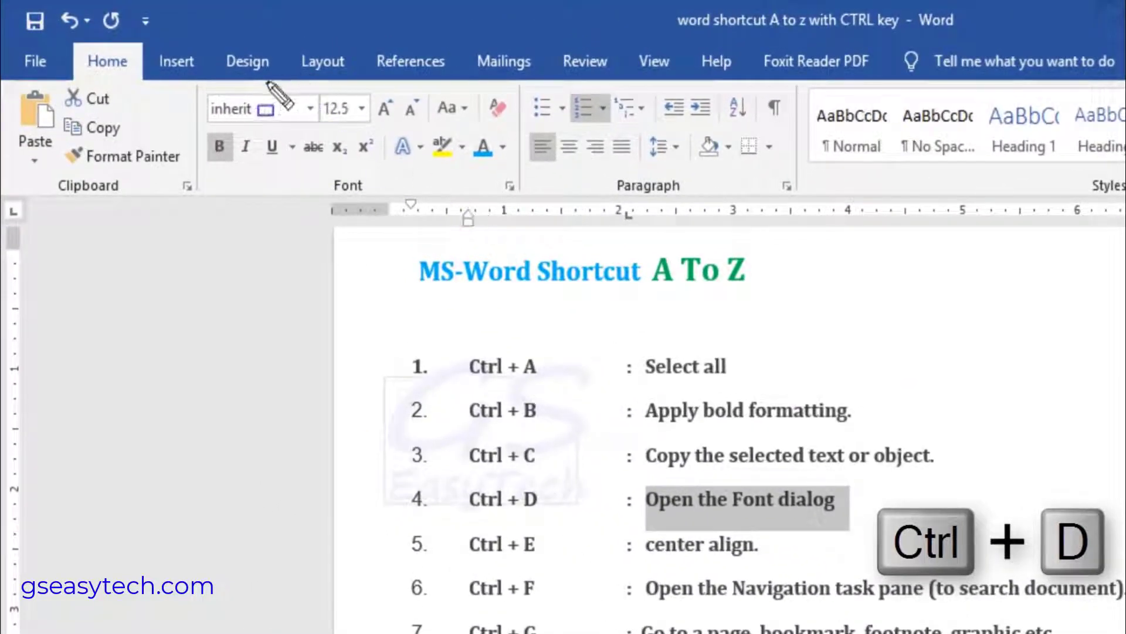
mouse_move(197, 75)
left_mouse_down()
mouse_move(251, 180)
mouse_move(521, 196)
left_mouse_up()
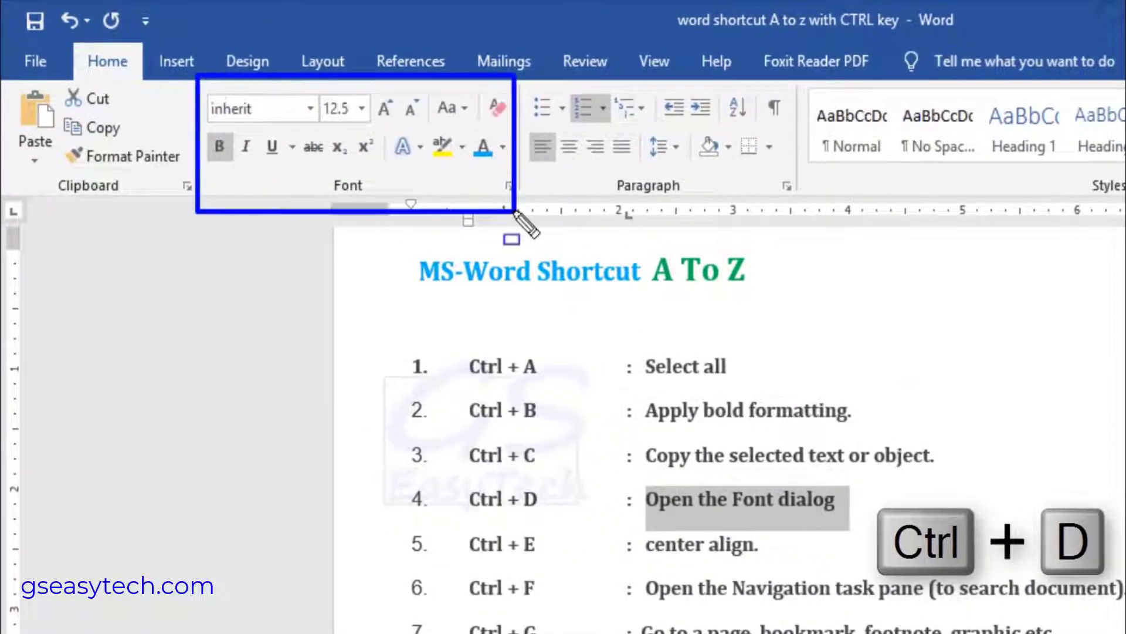
left_click_drag(68, 40, 141, 78)
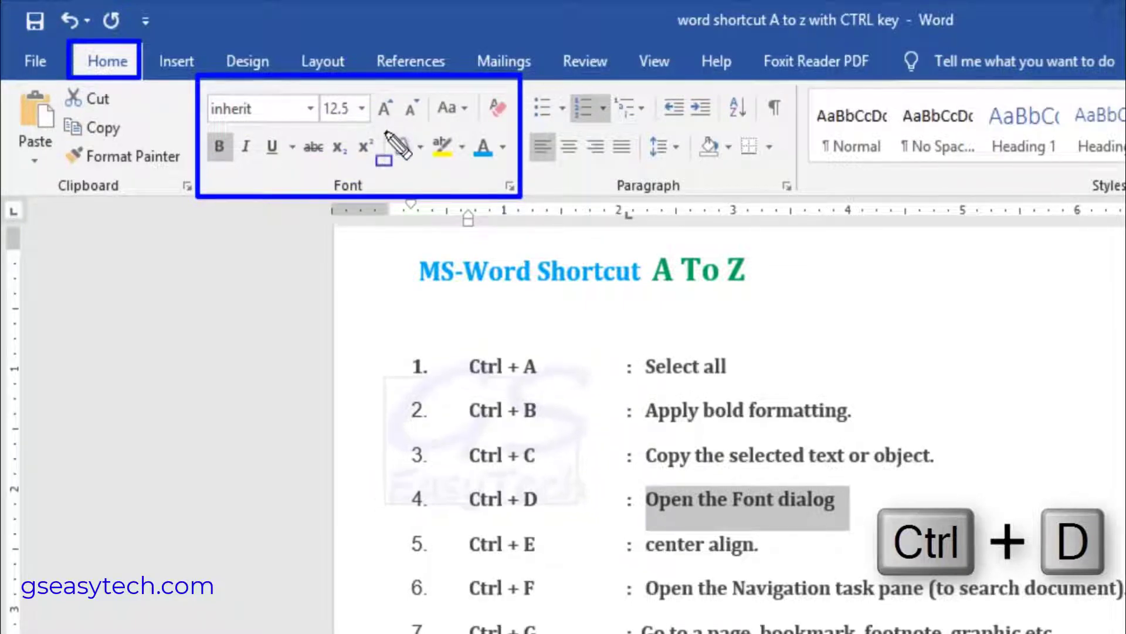
key("Escape")
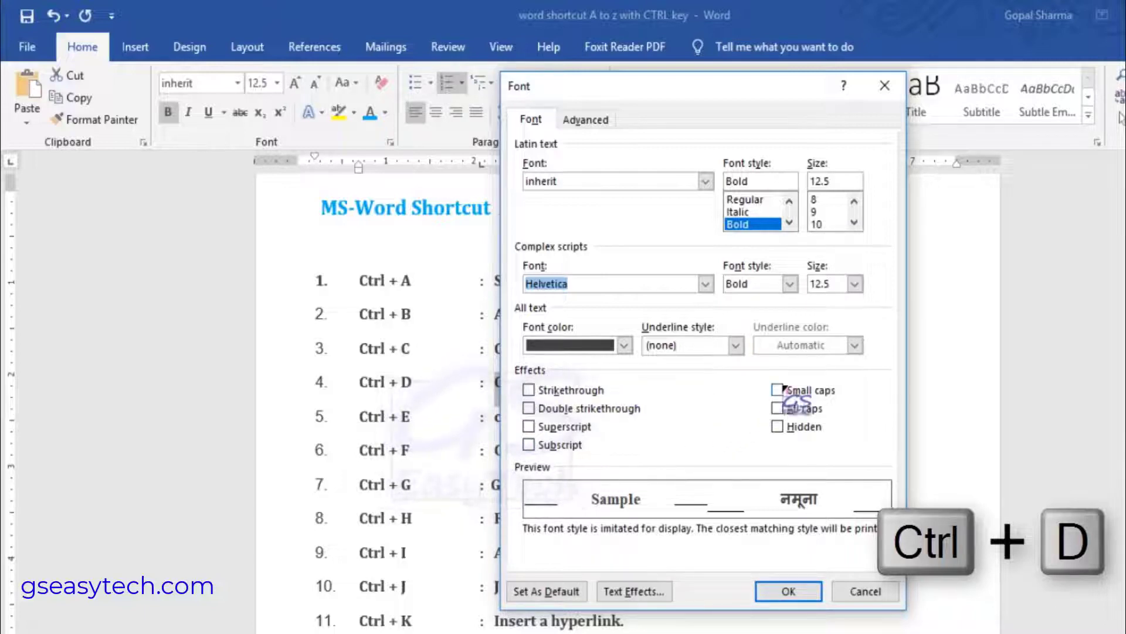
key("Escape")
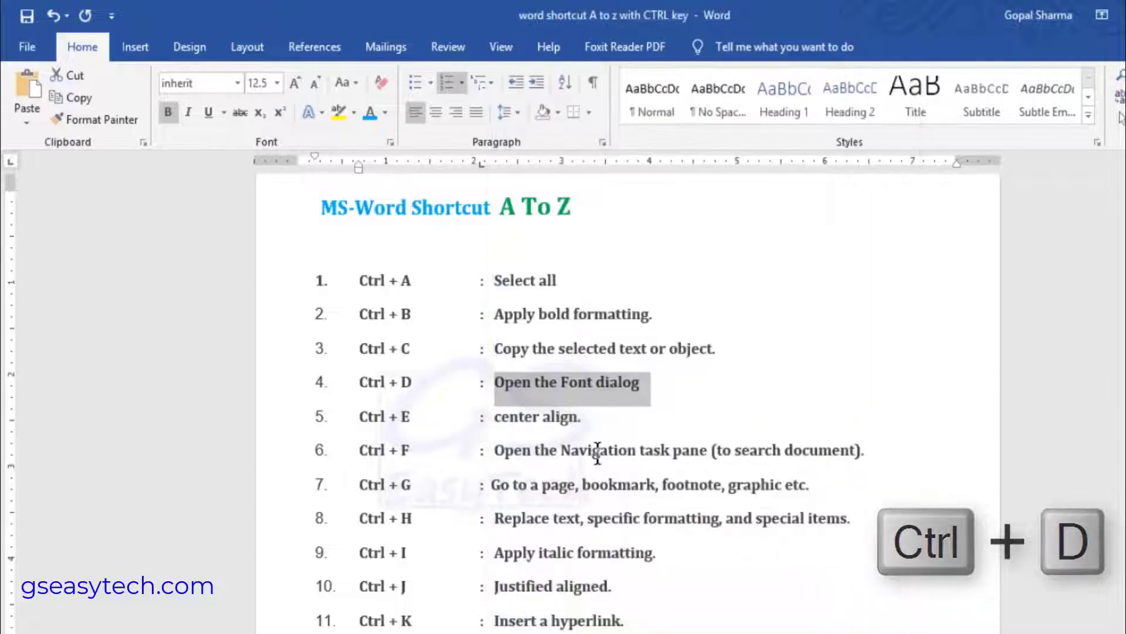
left_click(370, 410)
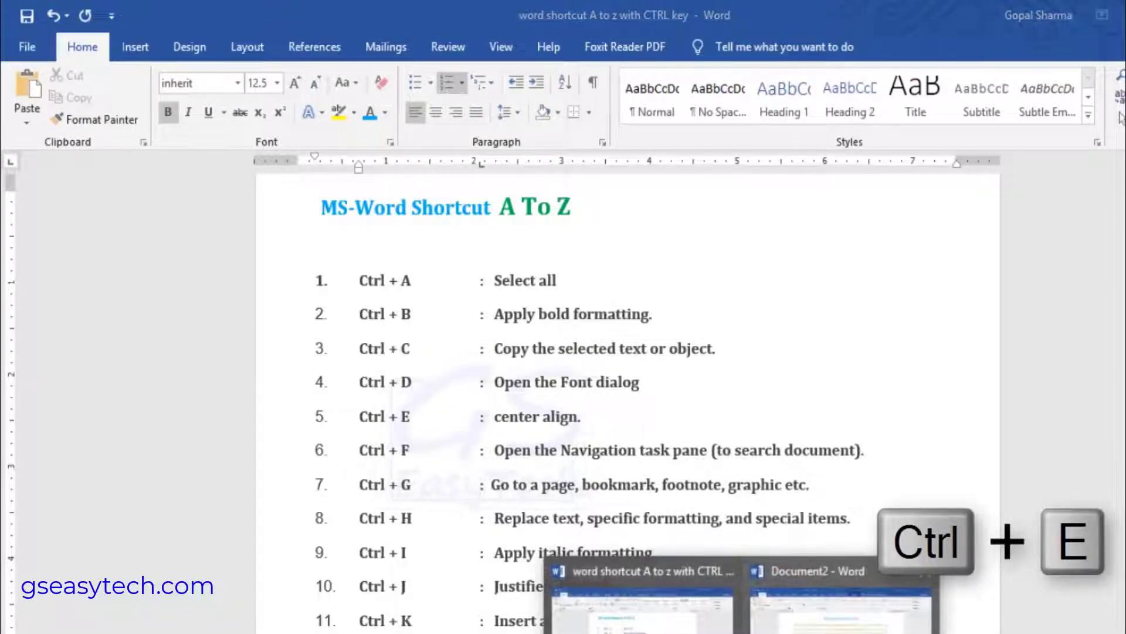
In Document2, centre the green paragraph with Ctrl+E, keeping the title left-aligned.
left_click(821, 598)
scroll(628, 317, "up", 3)
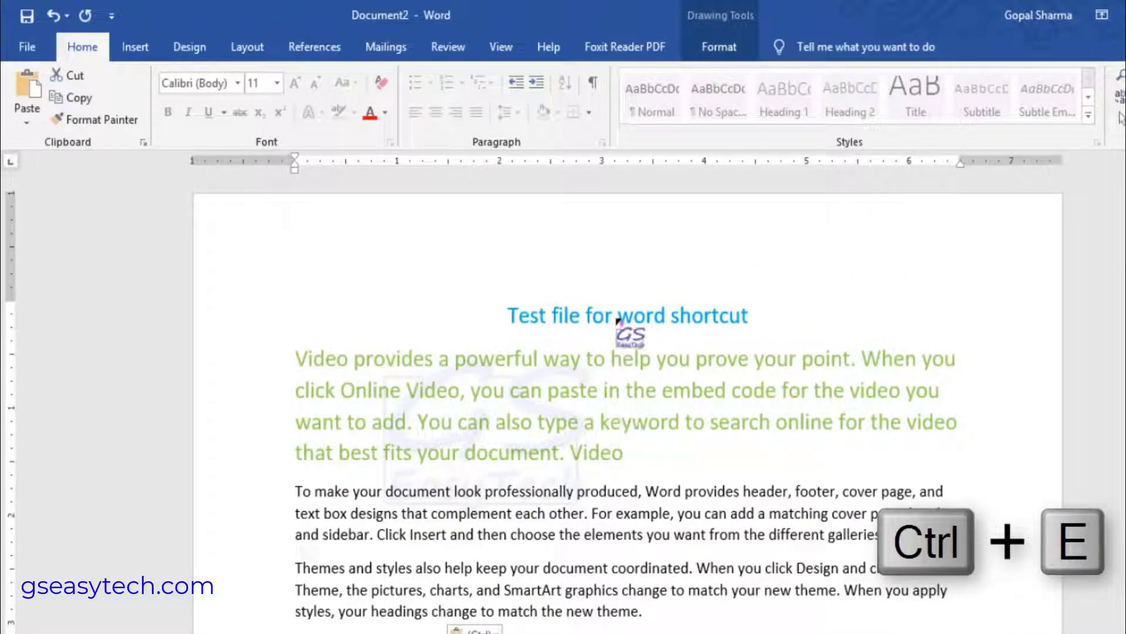
left_click(619, 317)
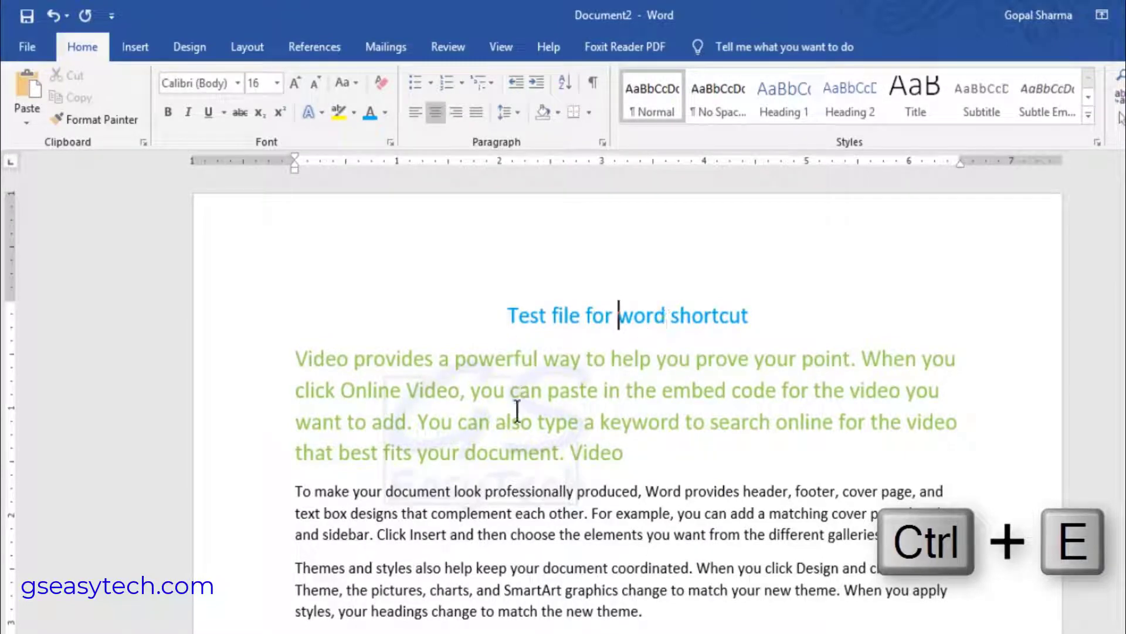
left_click(544, 391)
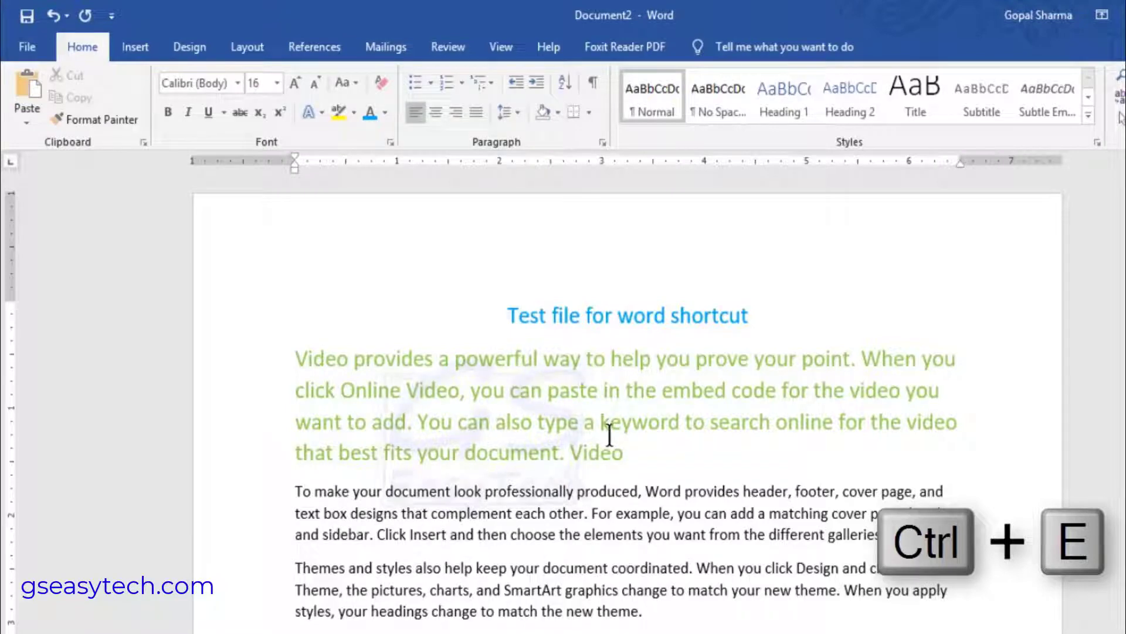
key("ctrl+e")
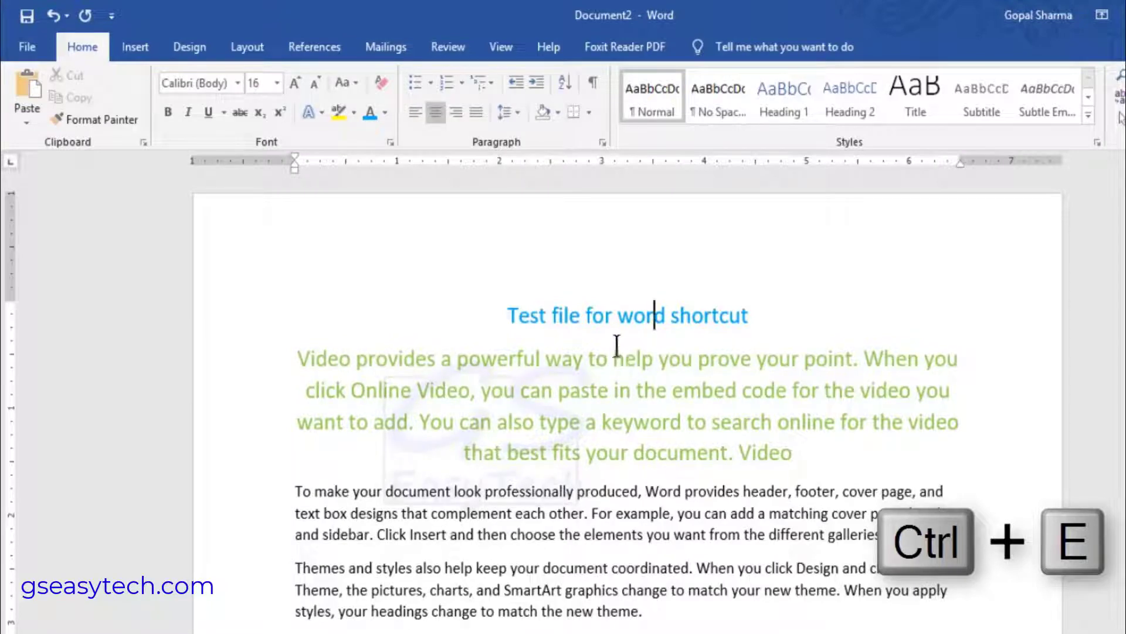
key("ctrl+e")
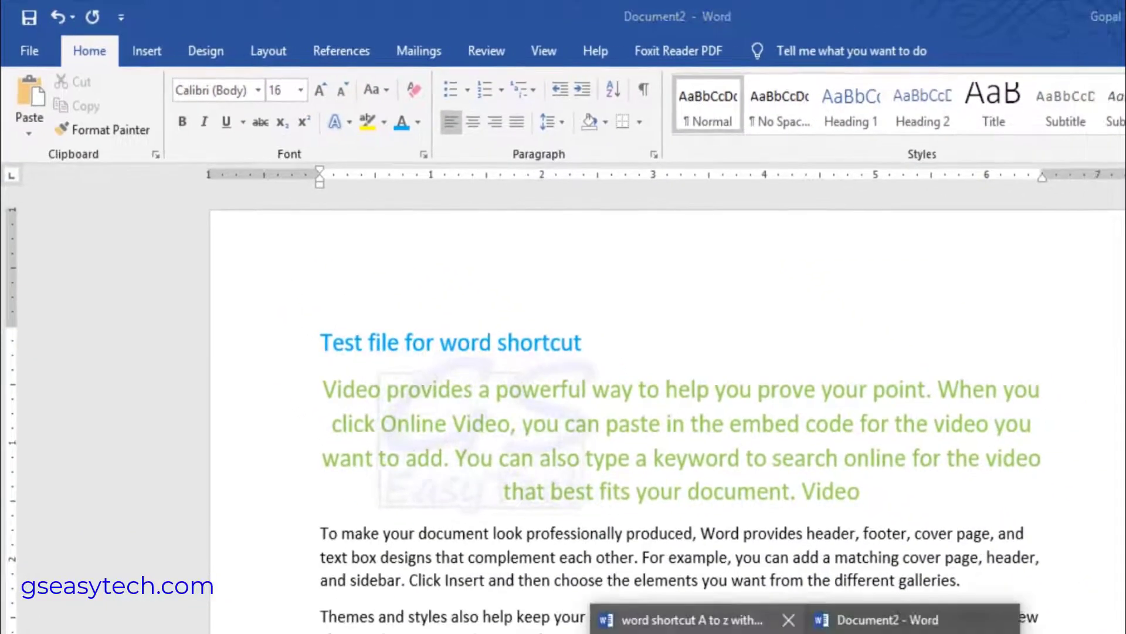
Return to the 'word shortcut A to z with CTRL key' list and scroll to Ctrl + F.
left_click(657, 614)
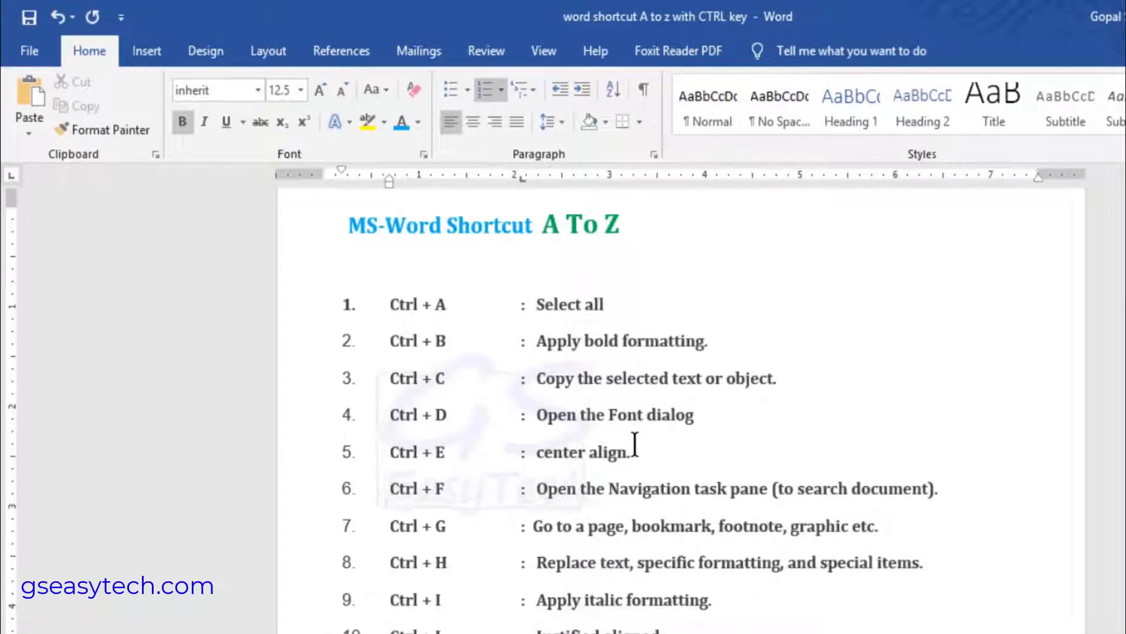
scroll(630, 446, "down", 3)
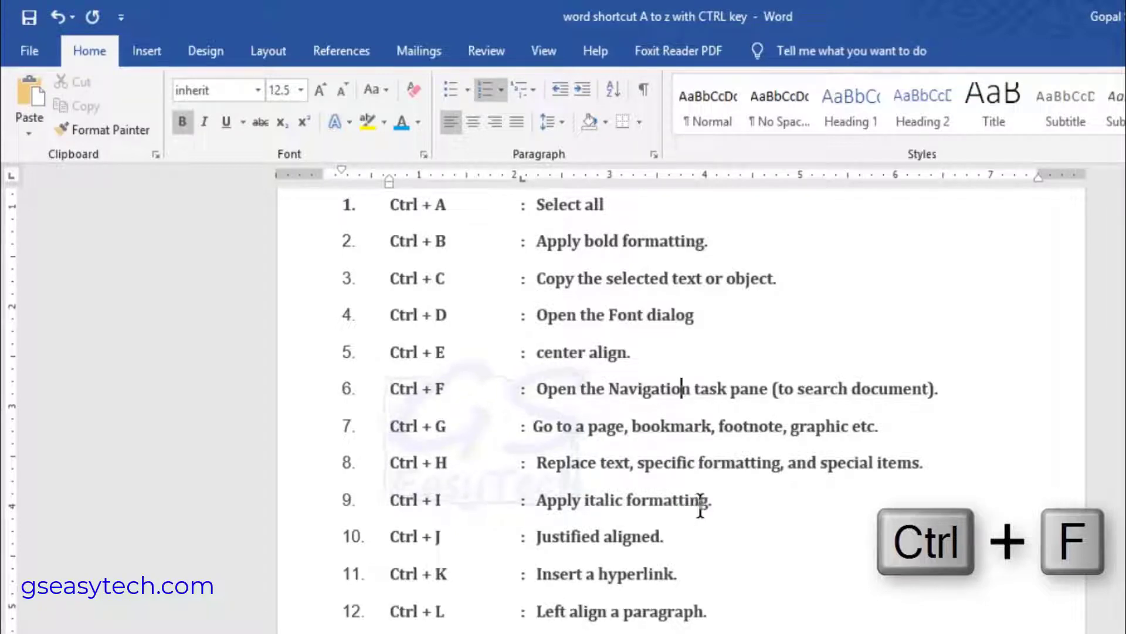
key("ctrl+f")
type("o")
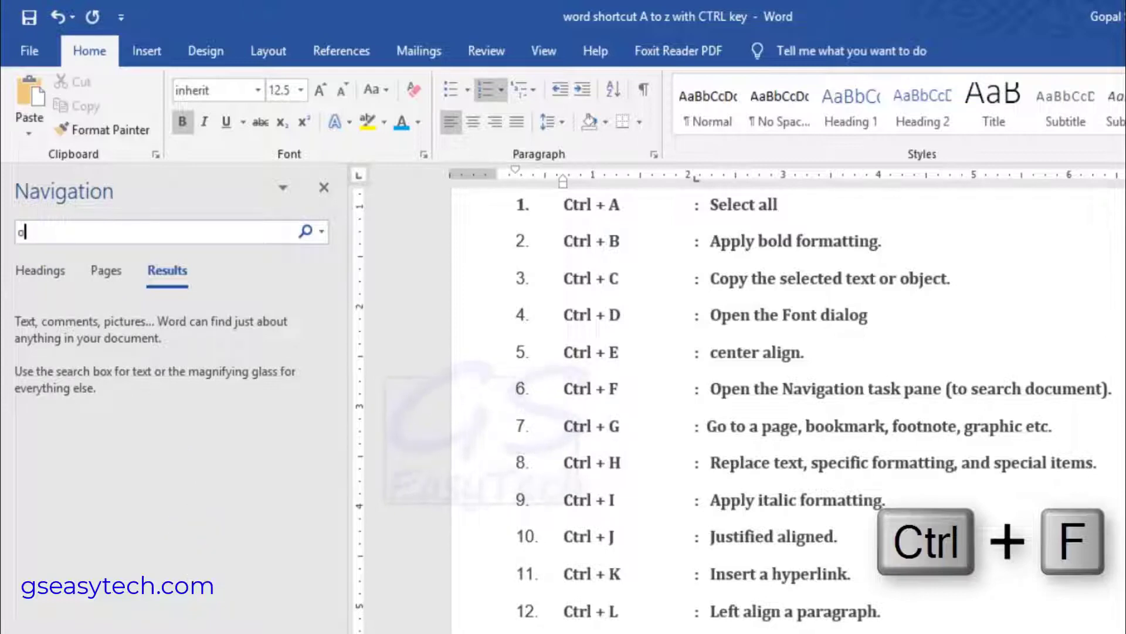
type("pen")
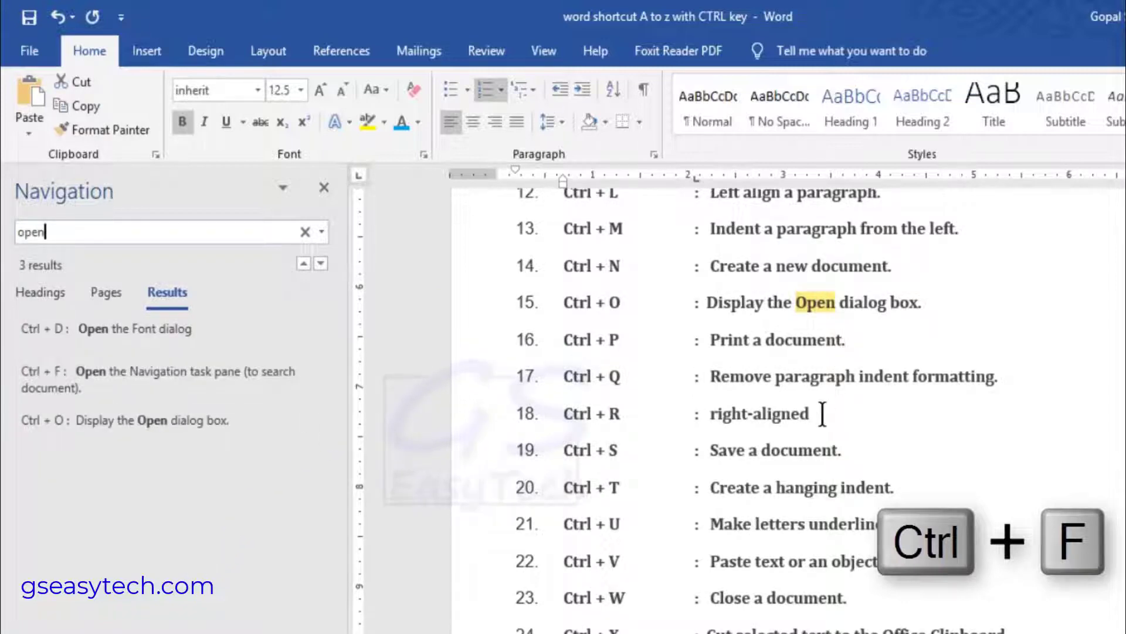
scroll(823, 414, "up", 4)
scroll(826, 413, "up", 1)
scroll(763, 376, "up", 1)
scroll(729, 293, "up", 3)
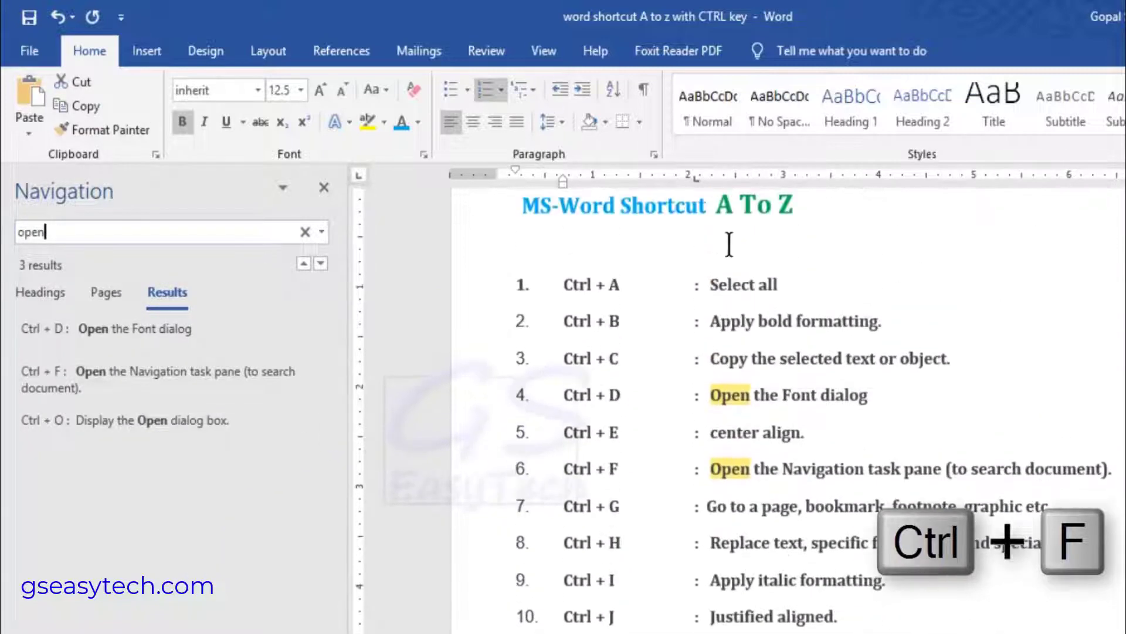
scroll(740, 398, "down", 4)
scroll(740, 398, "down", 2)
scroll(740, 398, "down", 4)
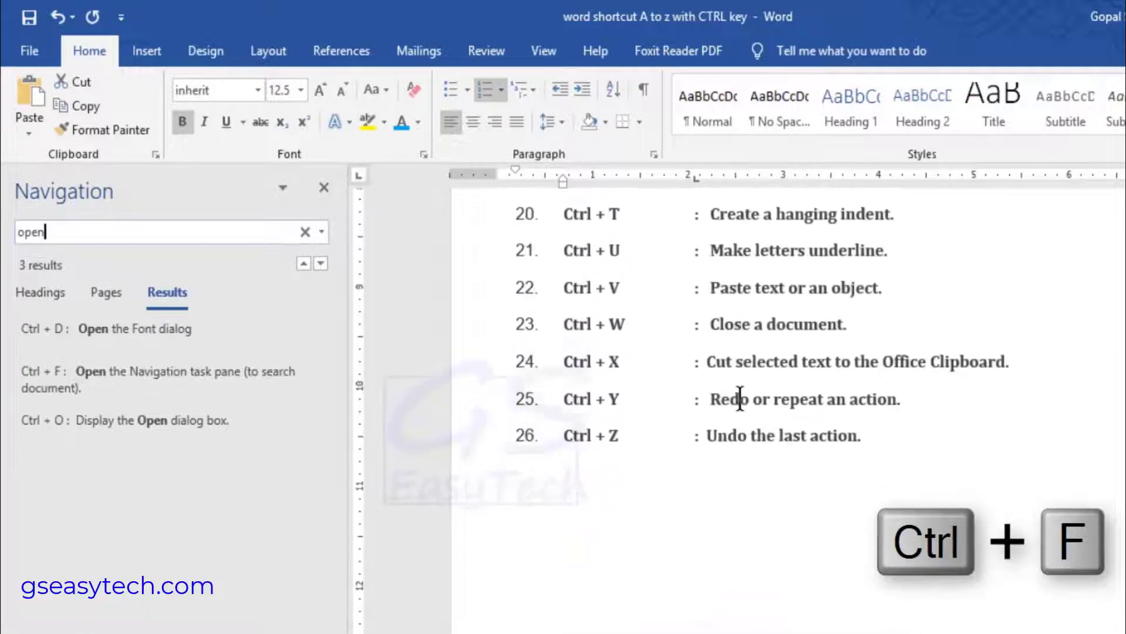
scroll(741, 399, "up", 4)
scroll(741, 401, "up", 5)
scroll(741, 401, "up", 1)
scroll(741, 402, "up", 2)
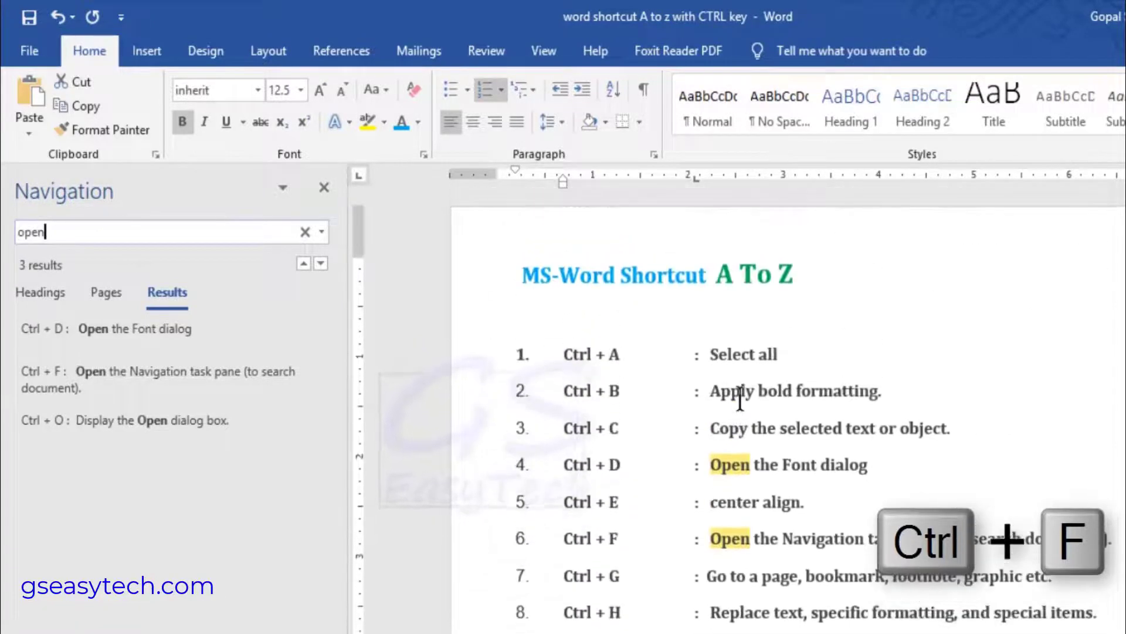
scroll(741, 401, "up", 1)
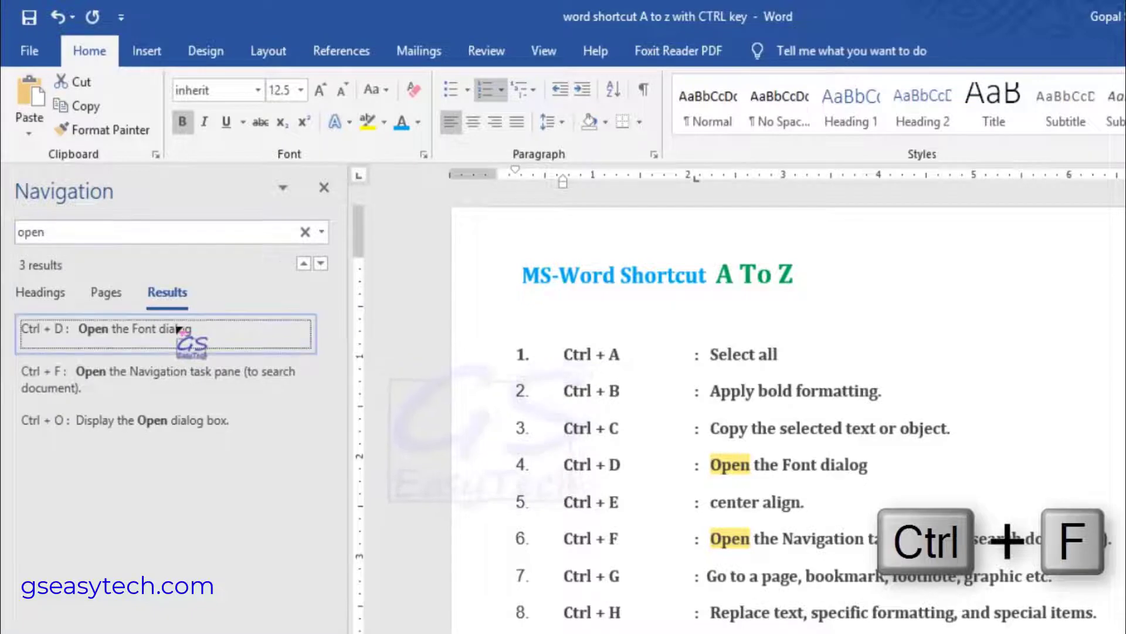
left_click(189, 345)
left_click(177, 372)
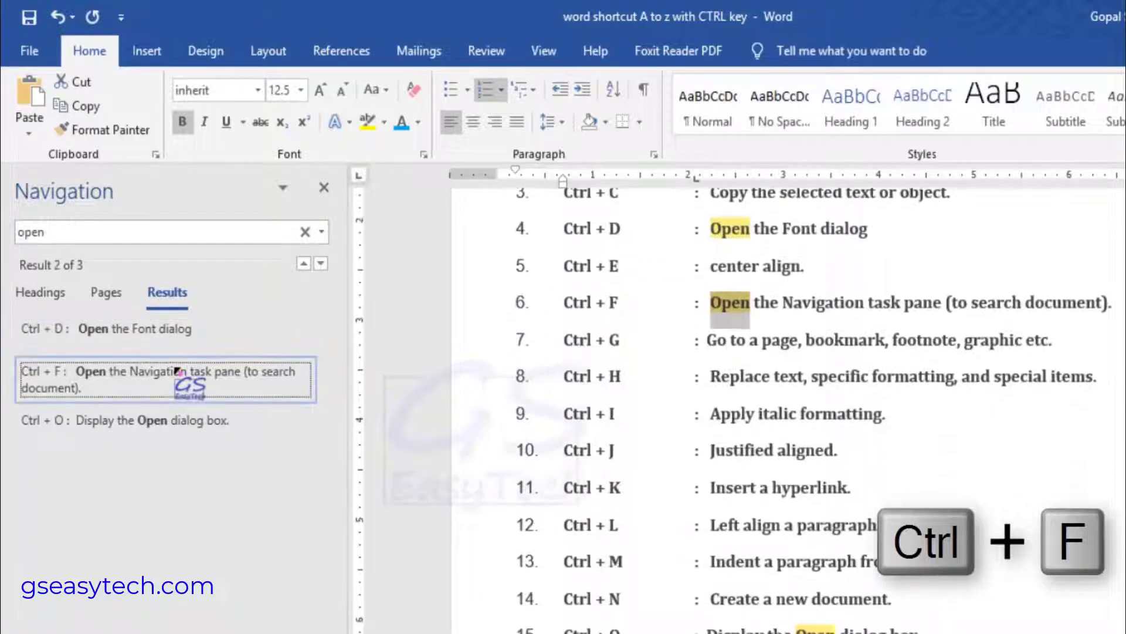
left_click(181, 421)
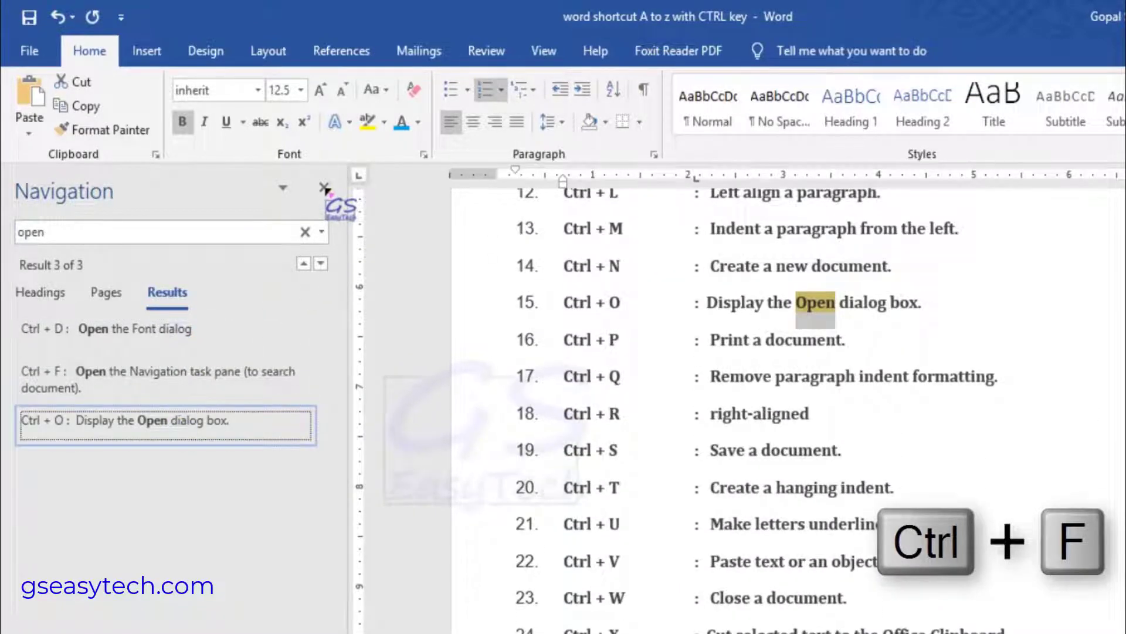
left_click(324, 188)
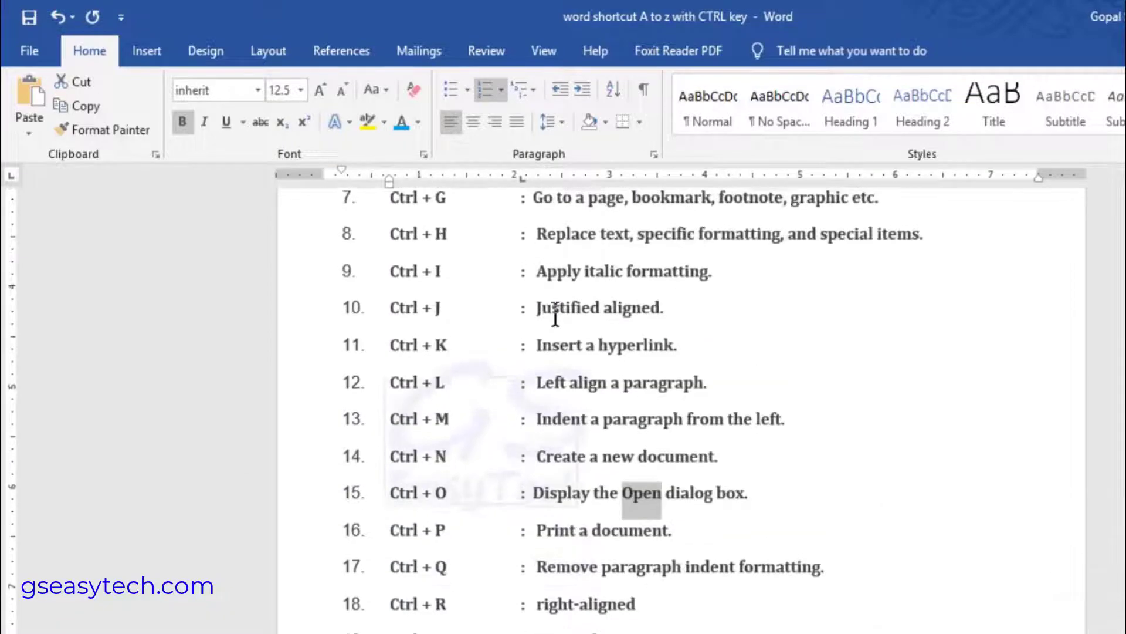
scroll(555, 317, "up", 2)
left_click(575, 356)
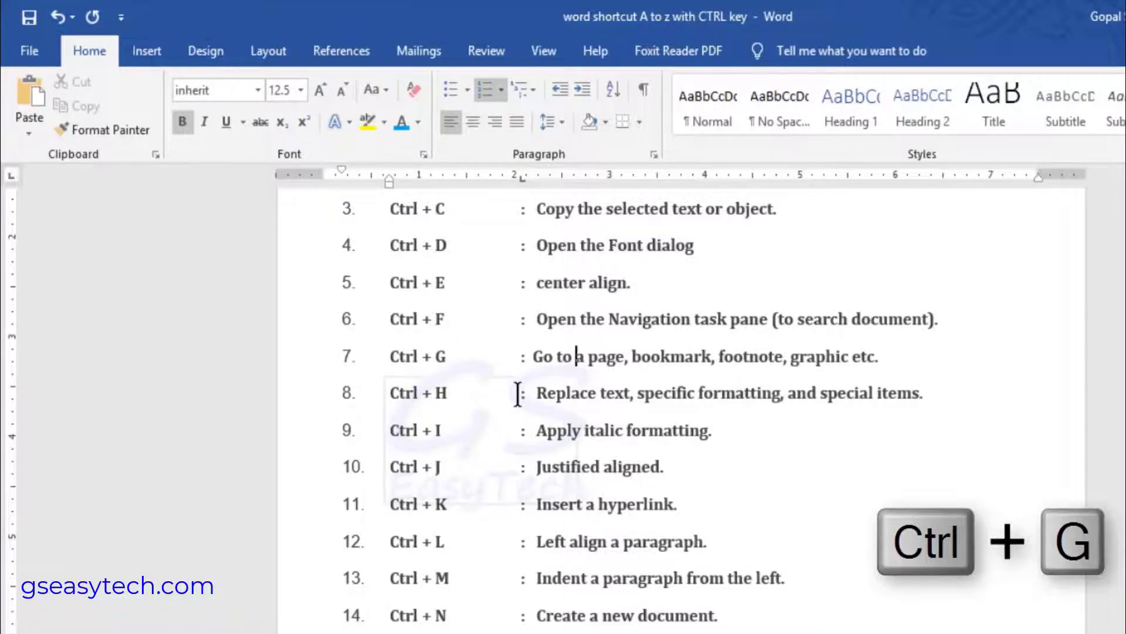
Use Go To (Ctrl+G) to jump to line 7, close it, and place the caret before Ctrl + E.
key("ctrl+g")
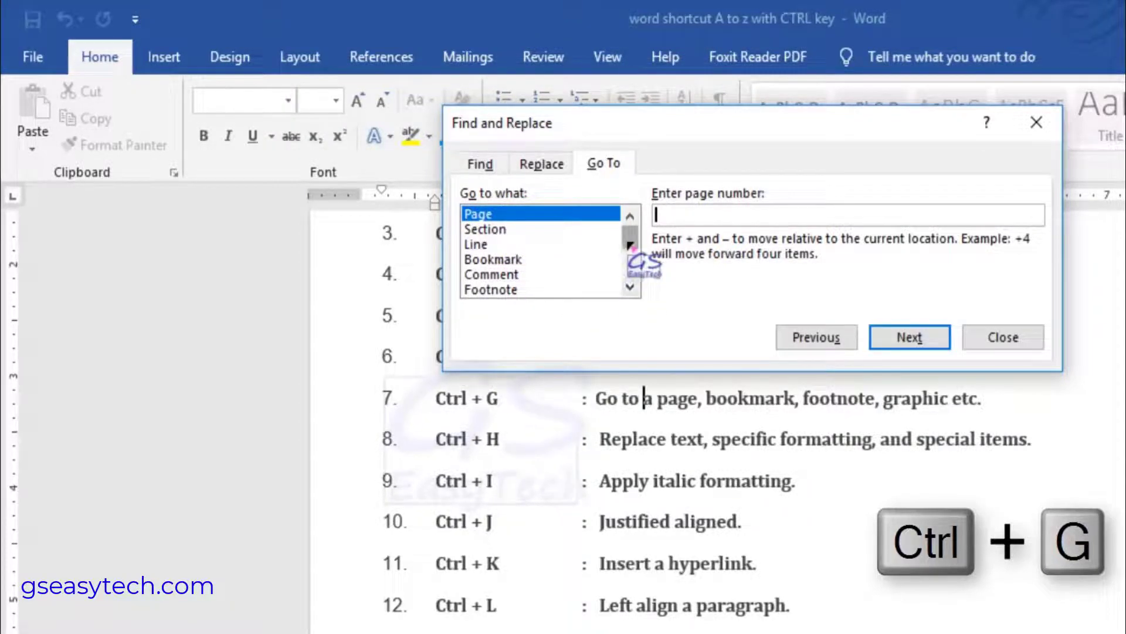
mouse_move(629, 246)
left_mouse_down()
mouse_move(630, 287)
mouse_move(630, 226)
left_mouse_up()
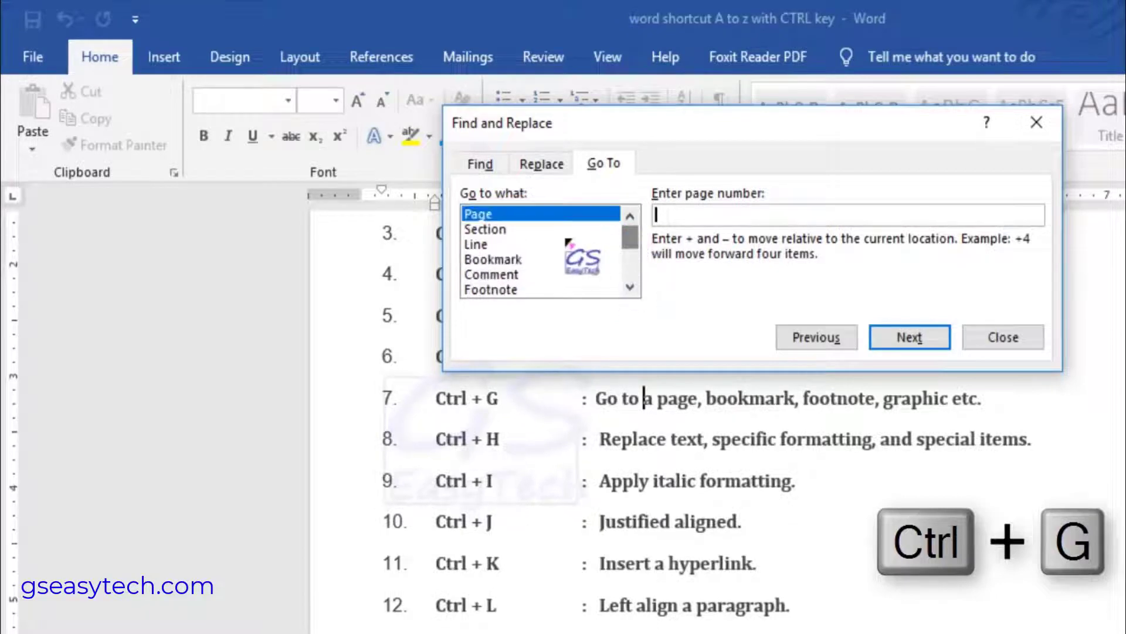
left_click(494, 246)
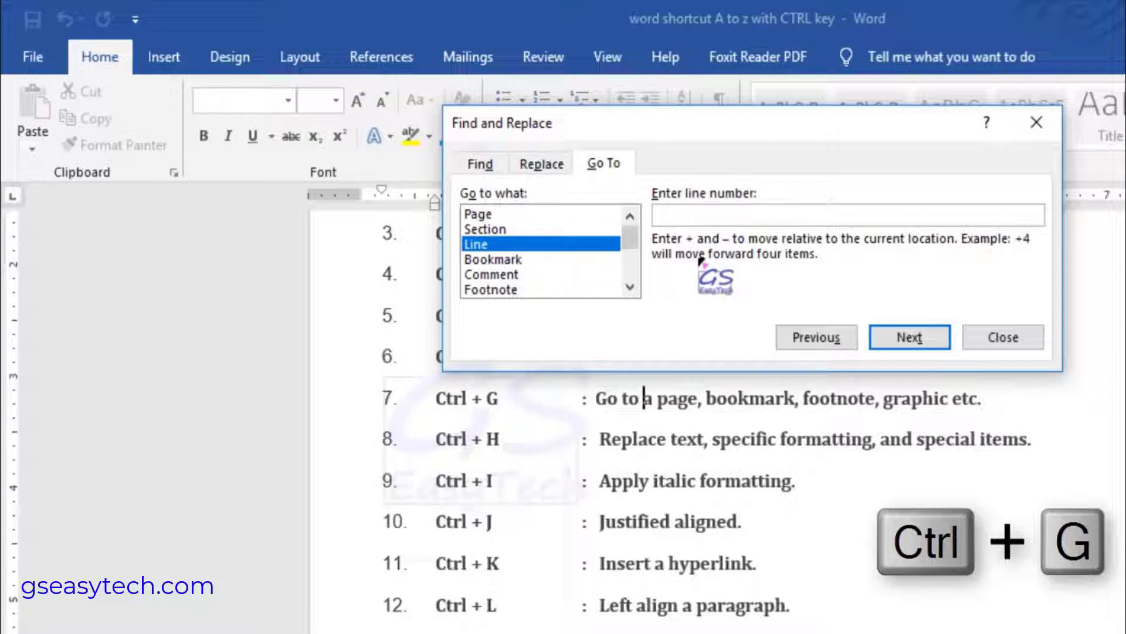
type("7")
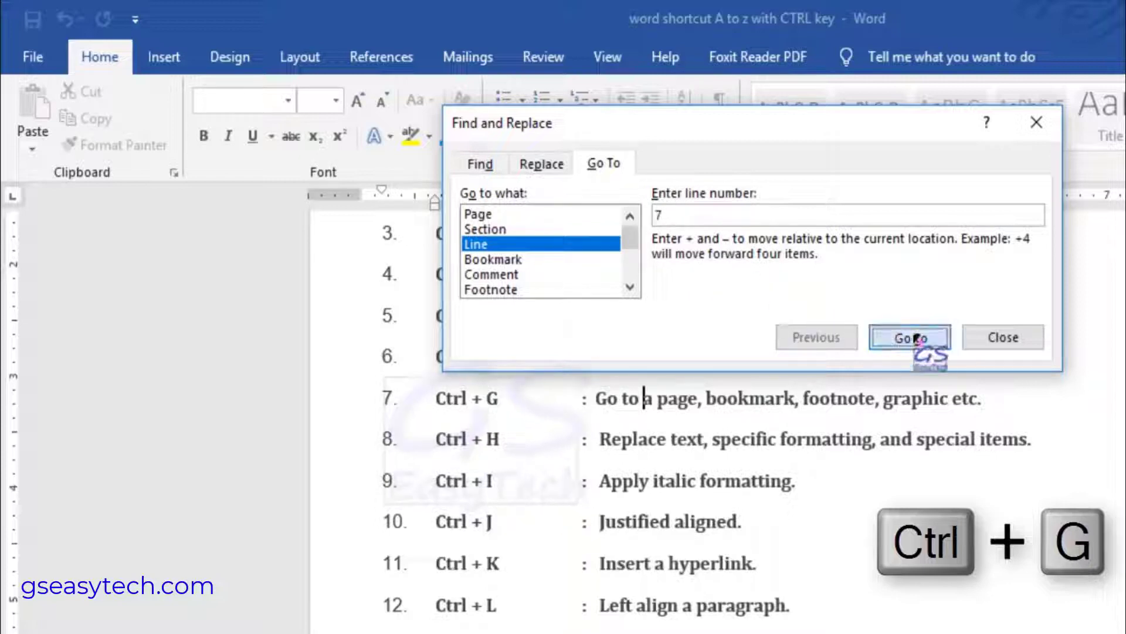
left_click(917, 339)
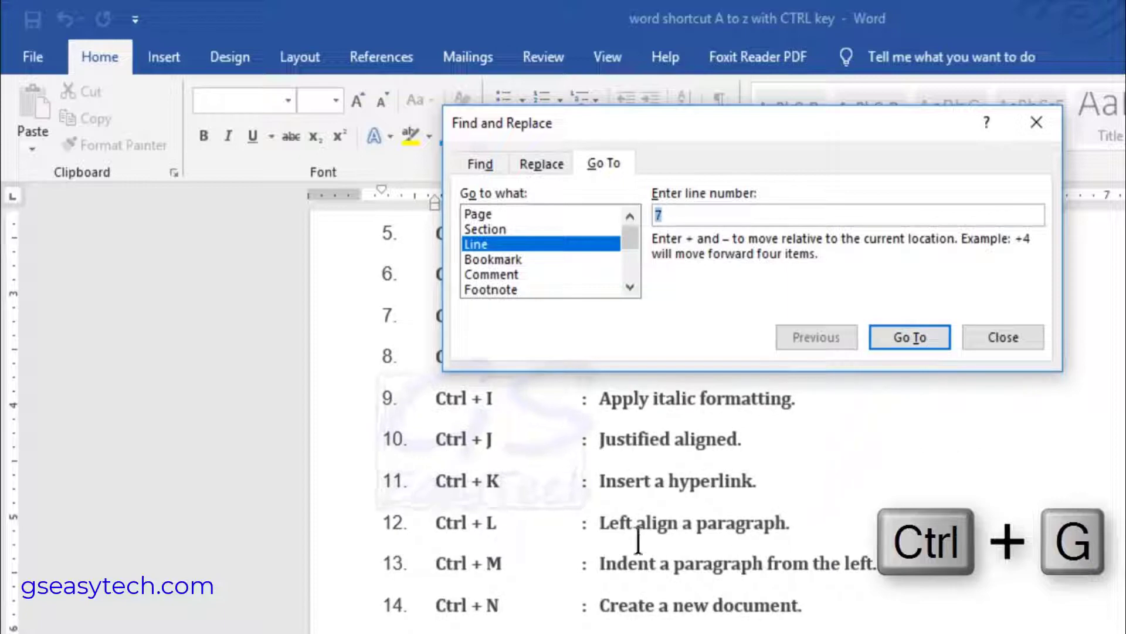
left_click(1023, 337)
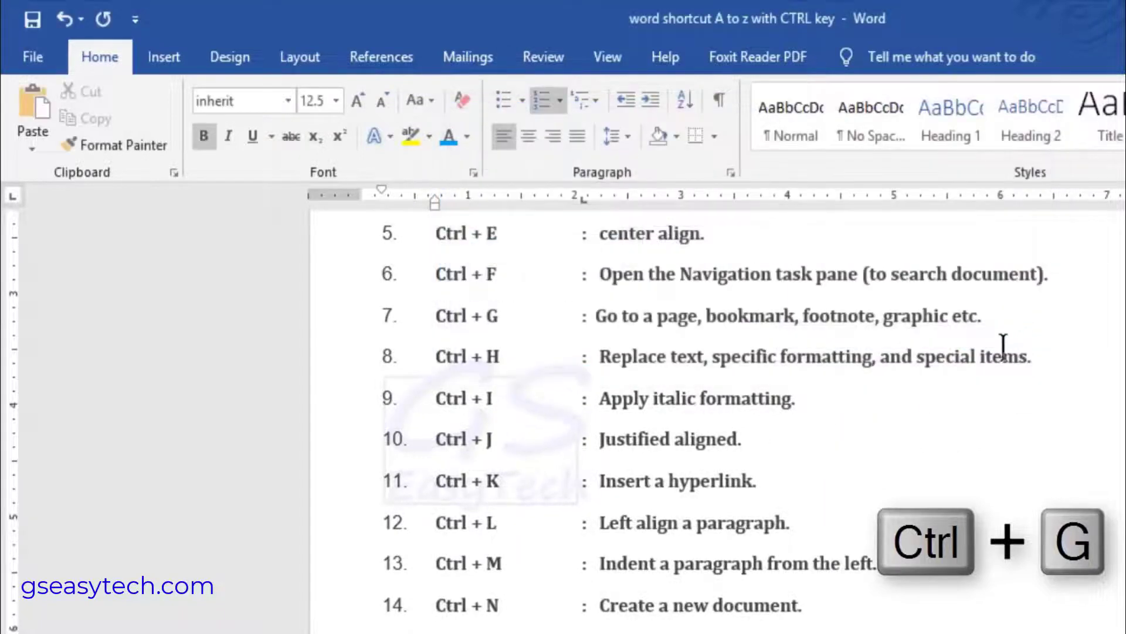
left_click(437, 233)
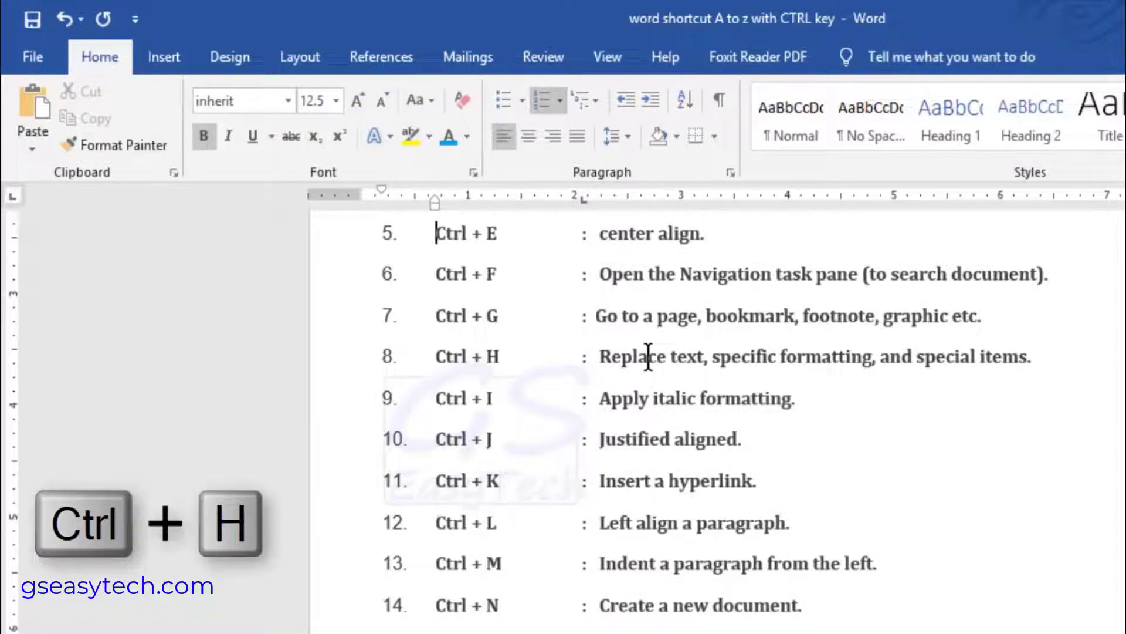
key("ctrl+h")
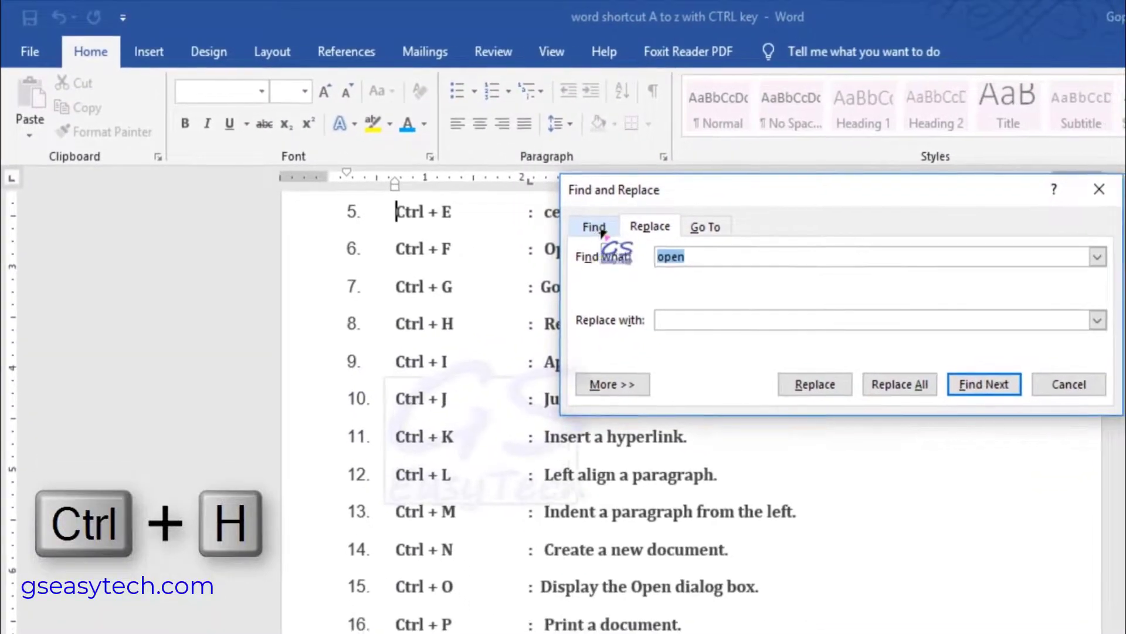
left_click(599, 233)
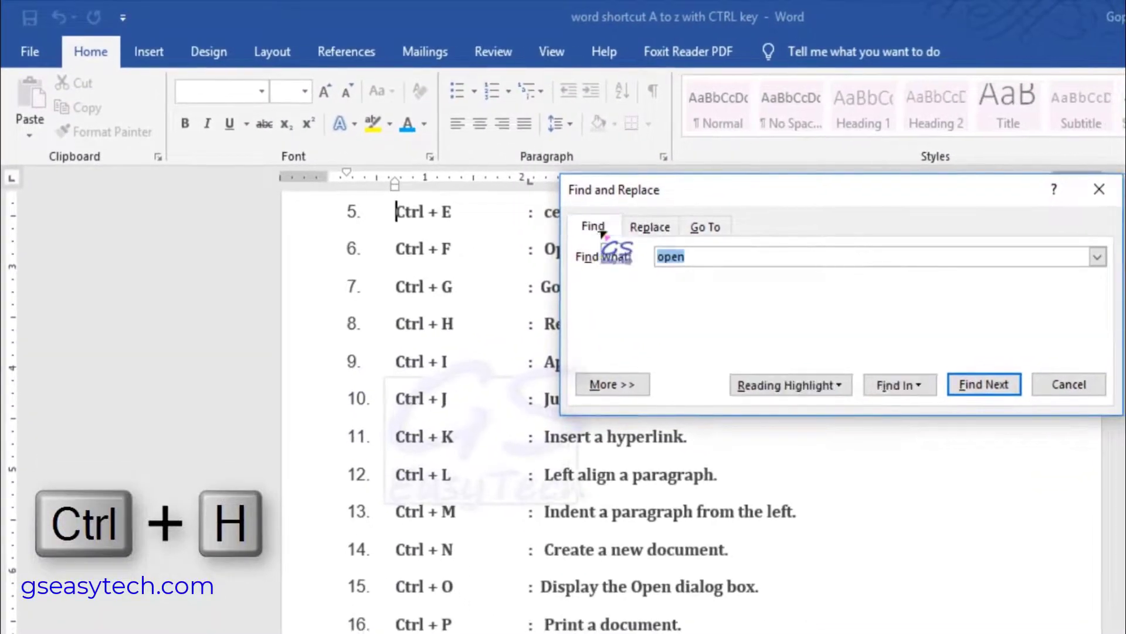
left_click(706, 234)
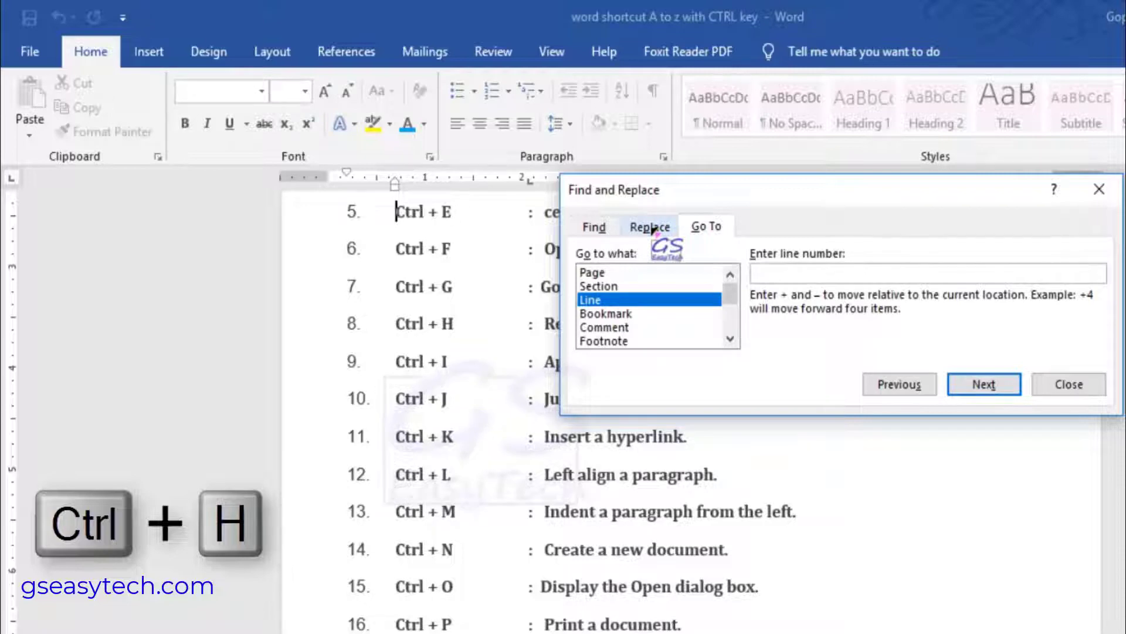
left_click(650, 227)
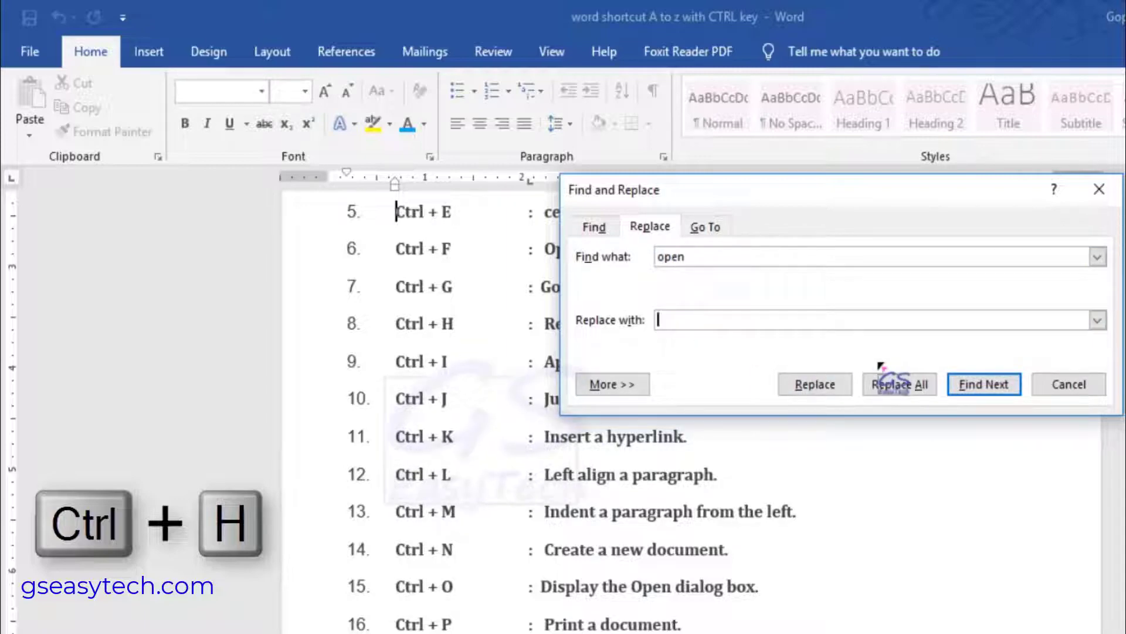
type("close")
left_click(994, 388)
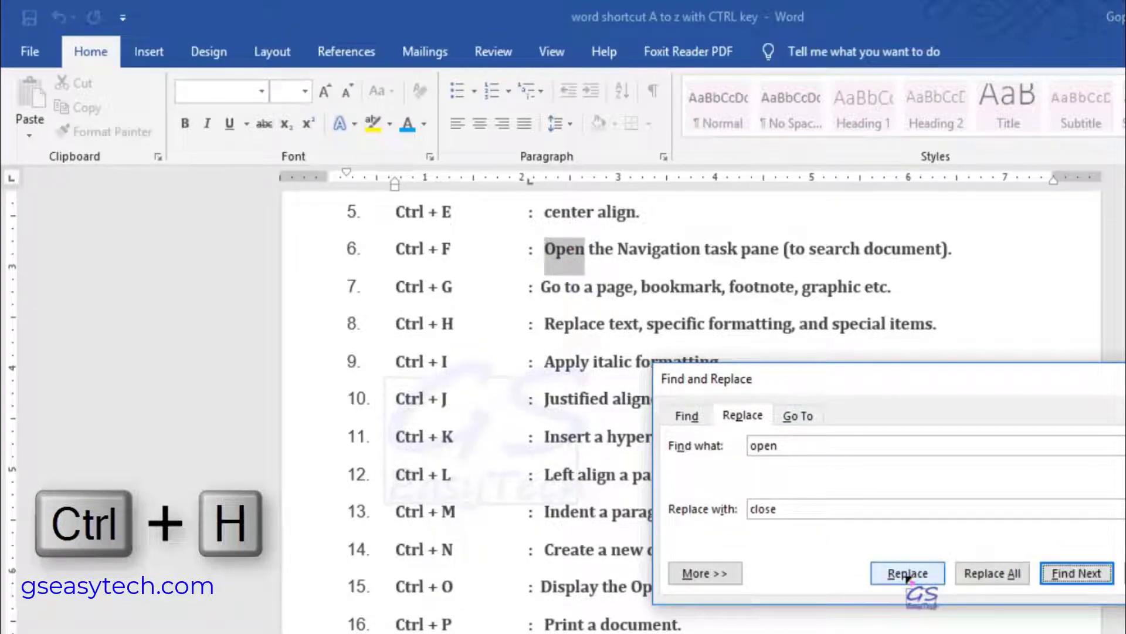
left_click(908, 573)
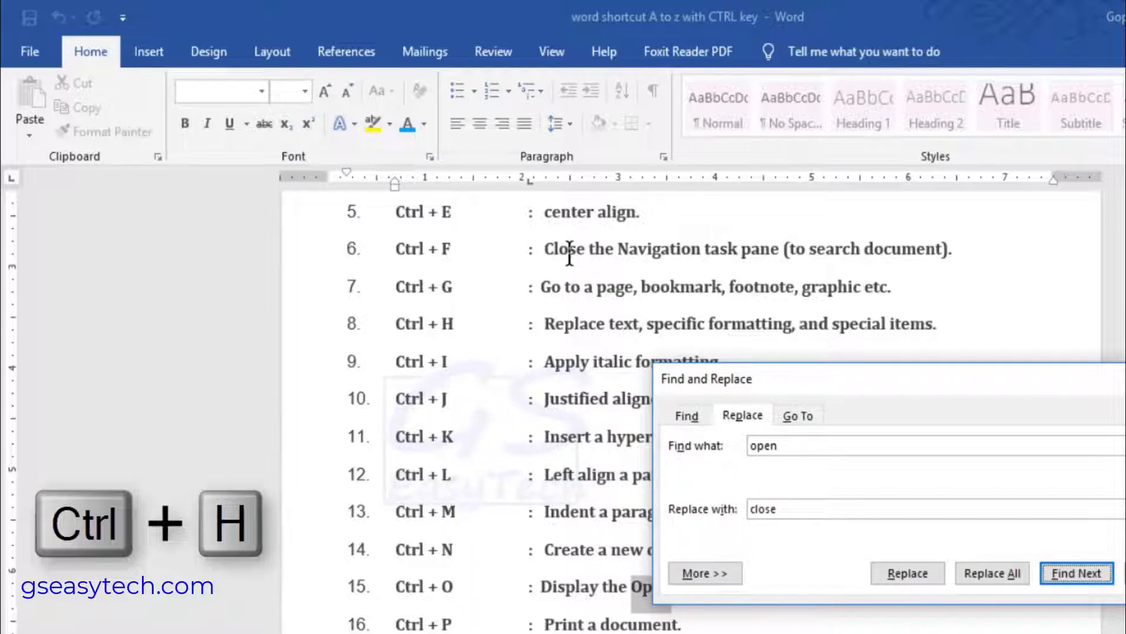
key("Escape")
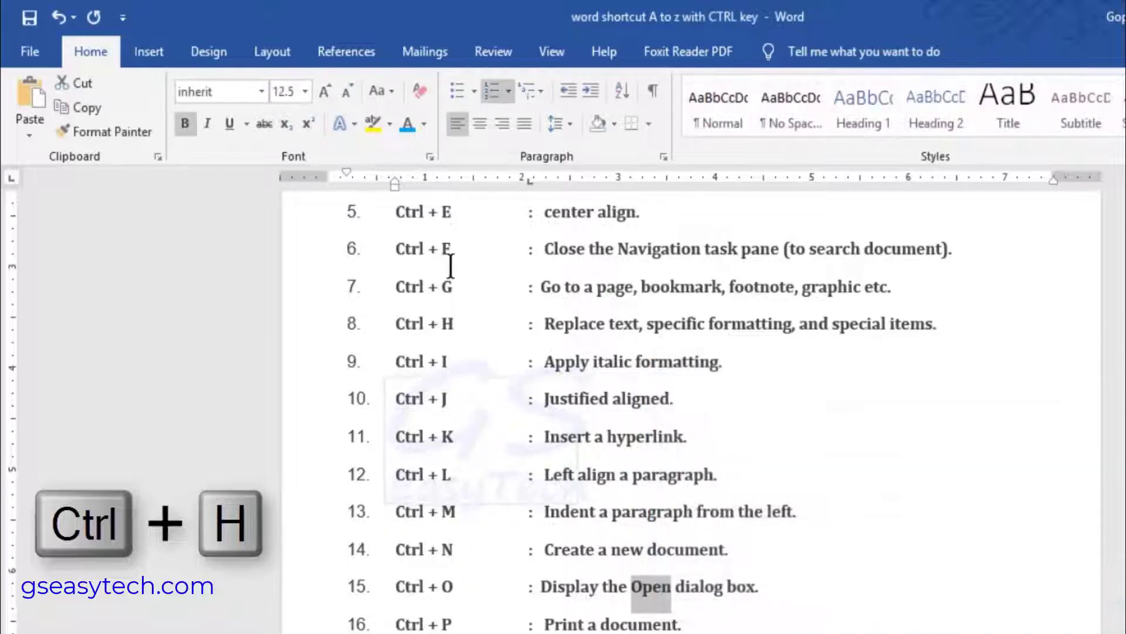
double_click(584, 249)
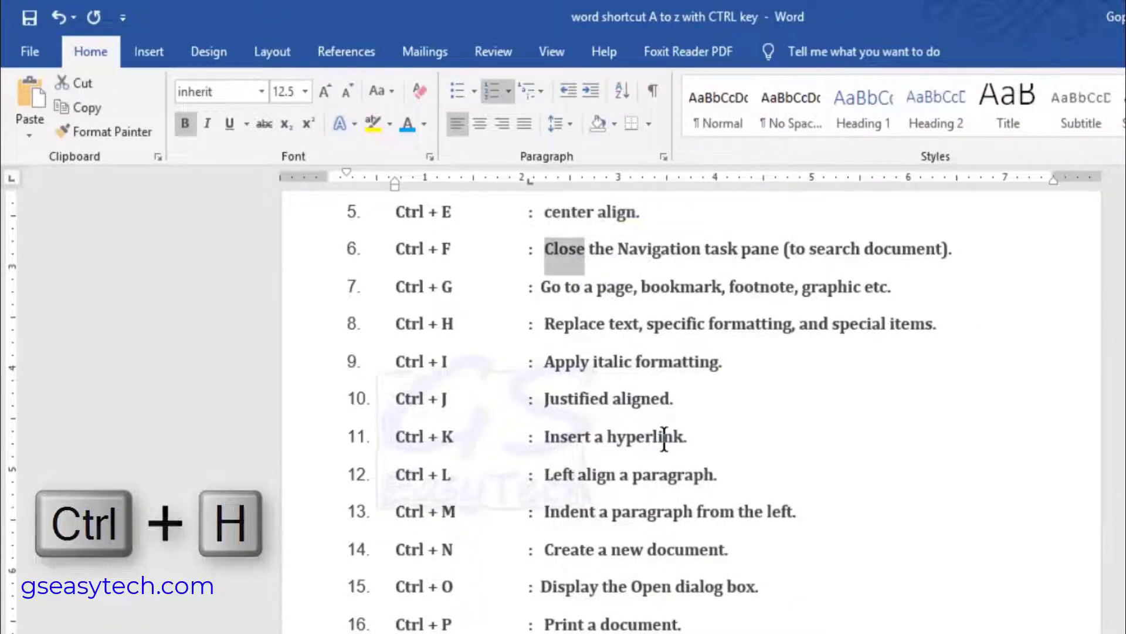
type("Open")
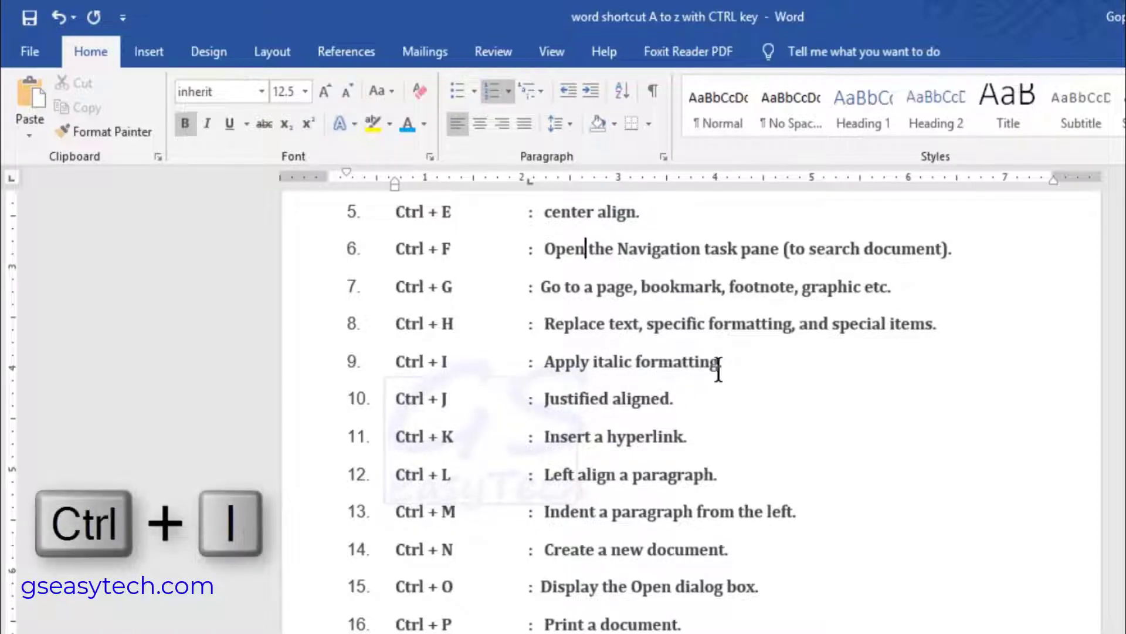
left_click_drag(726, 363, 545, 362)
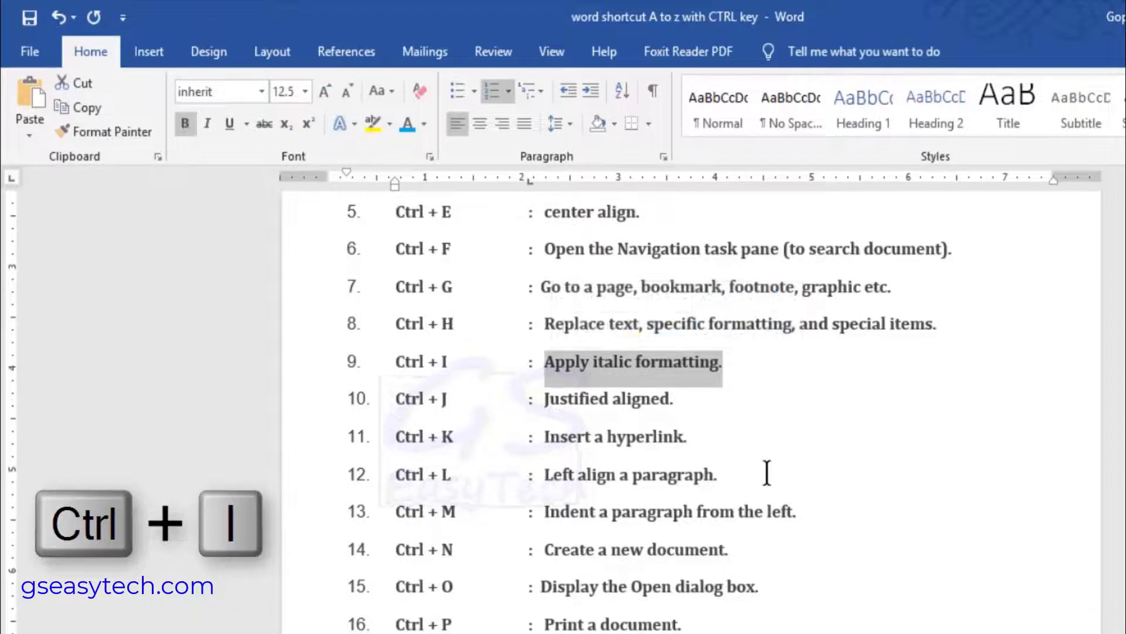
key("ctrl+i")
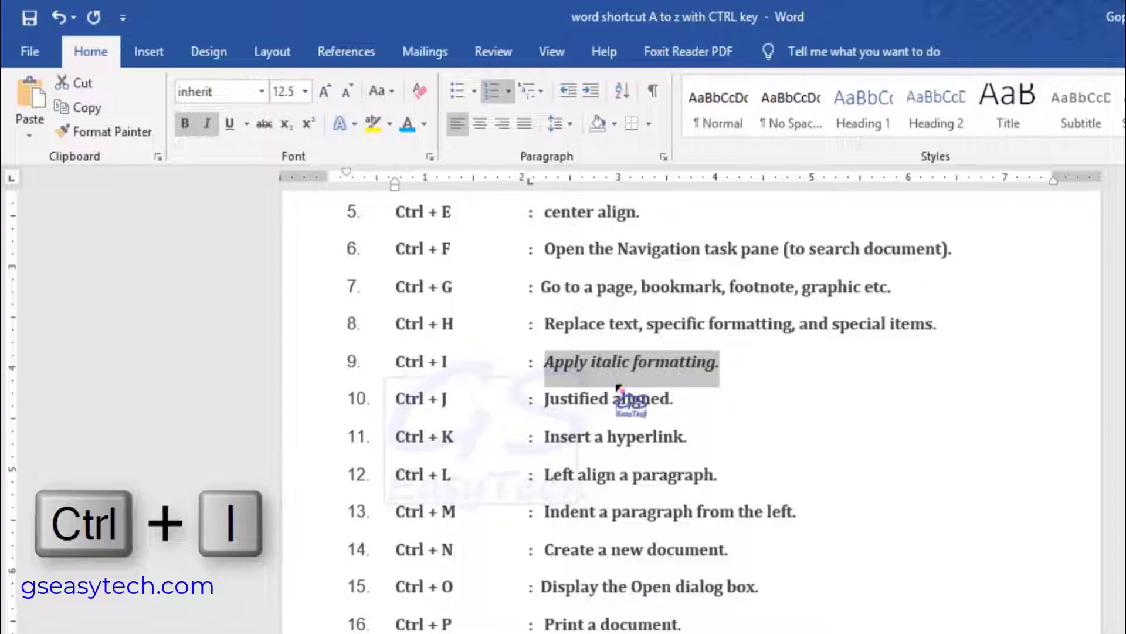
key("ctrl+i")
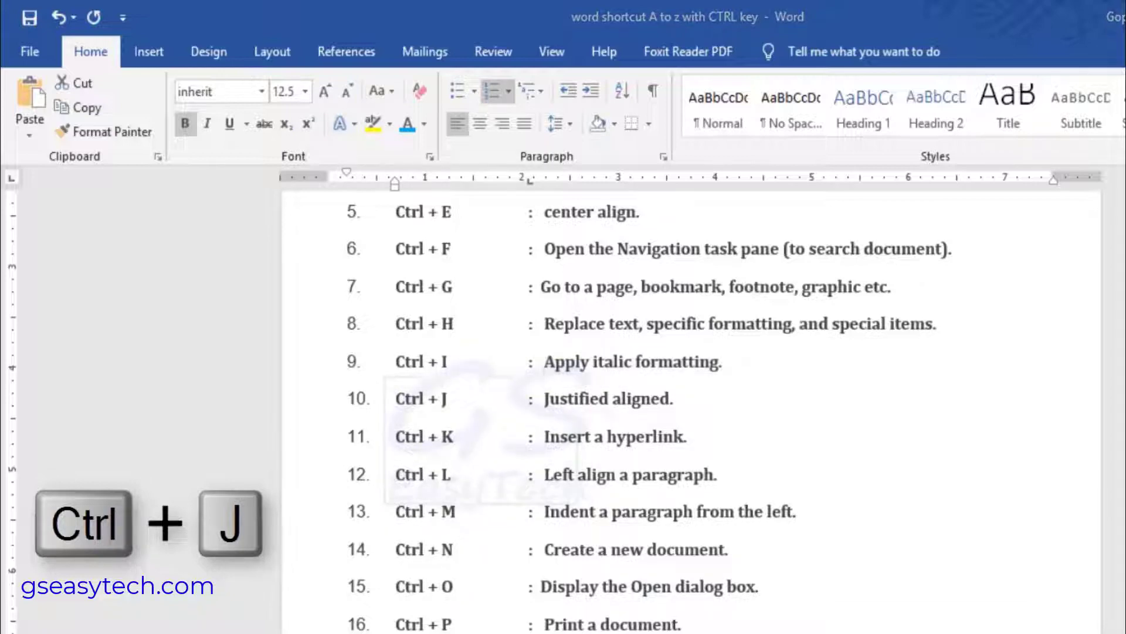
In Document2, justify the green paragraph with Ctrl+J.
left_click(927, 625)
scroll(681, 604, "down", 2)
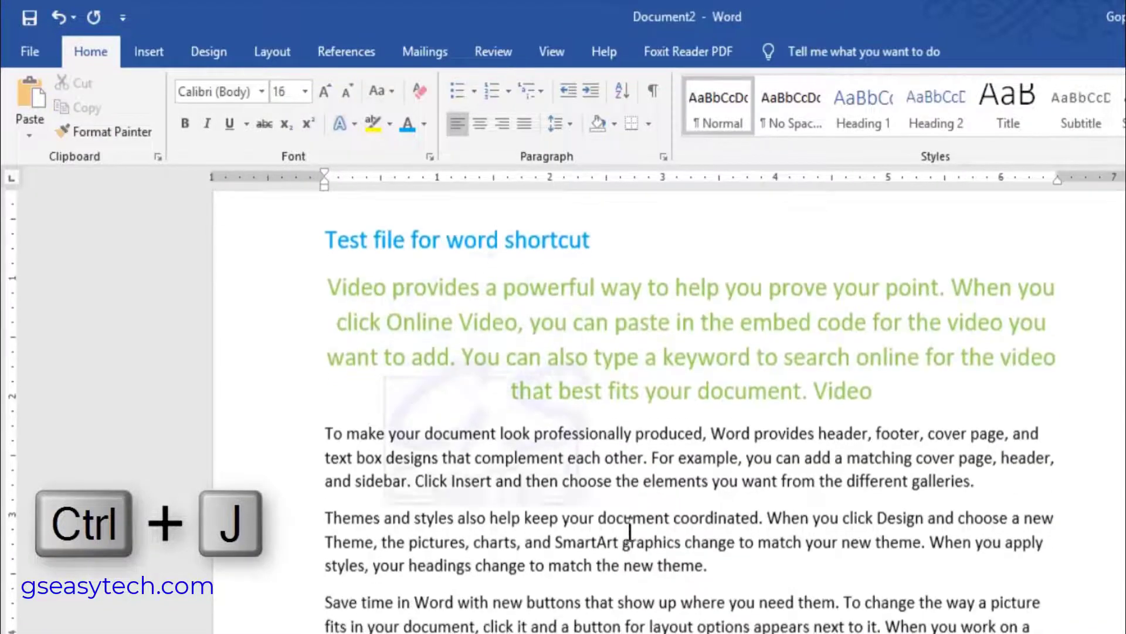
scroll(579, 478, "down", 2)
scroll(660, 401, "up", 3)
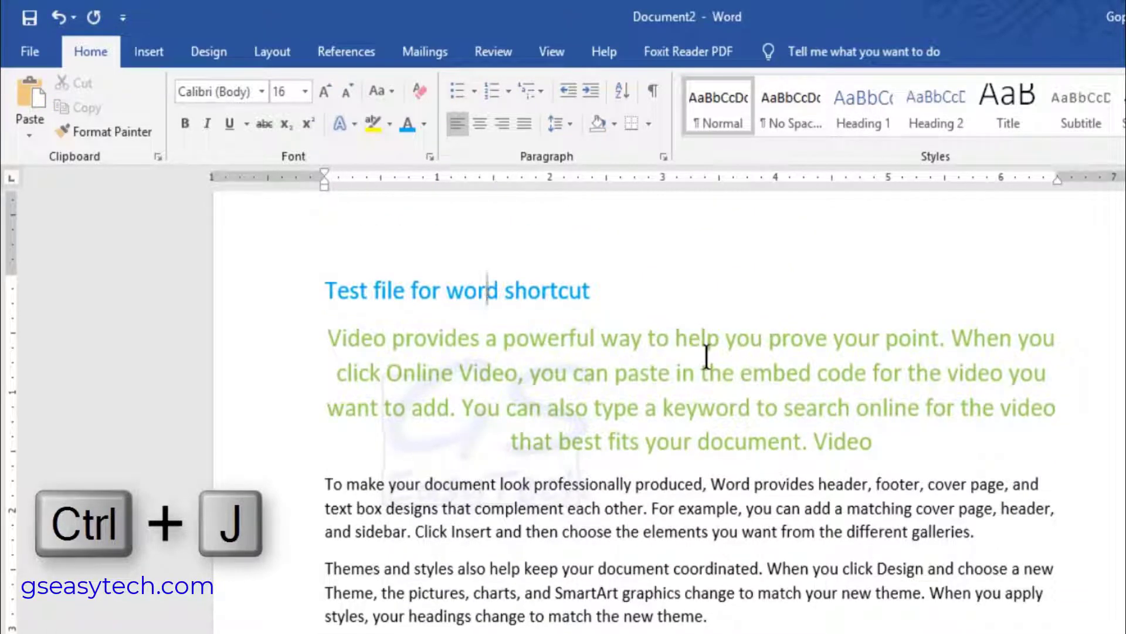
left_click(710, 374)
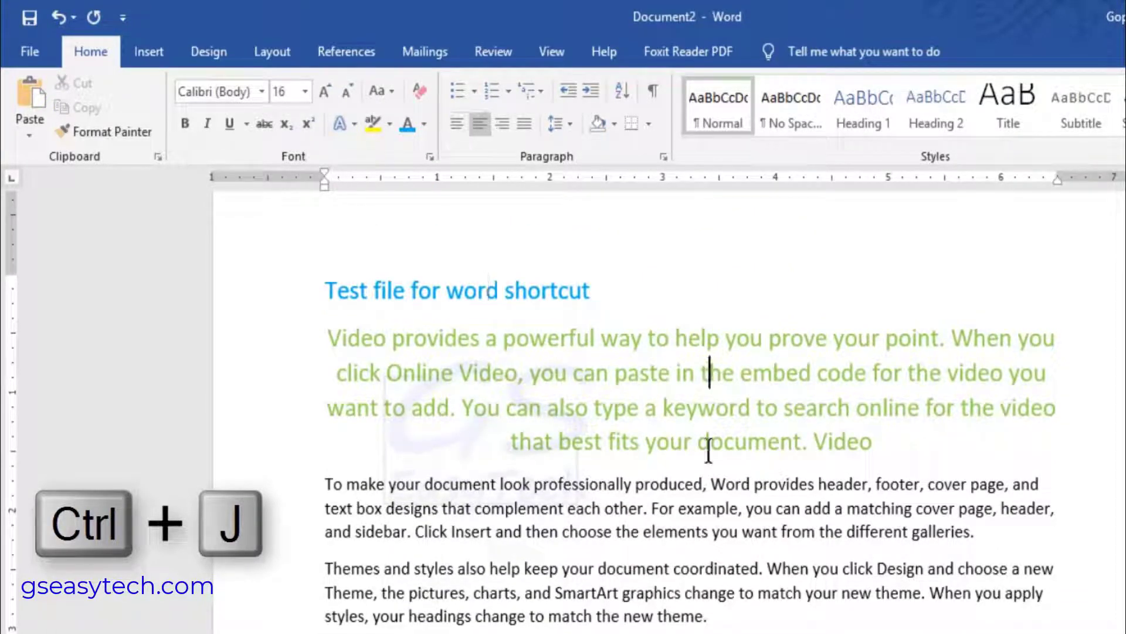
key("ctrl+j")
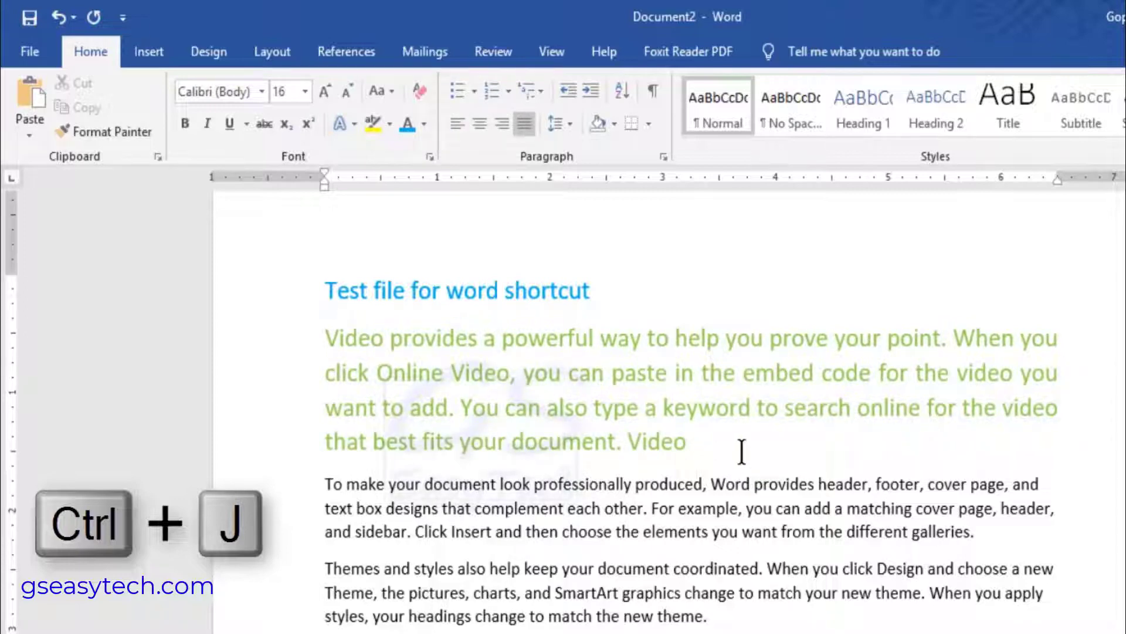
Left-align the green paragraph, then bring the shortcut list back to the front.
left_click_drag(322, 323, 326, 455)
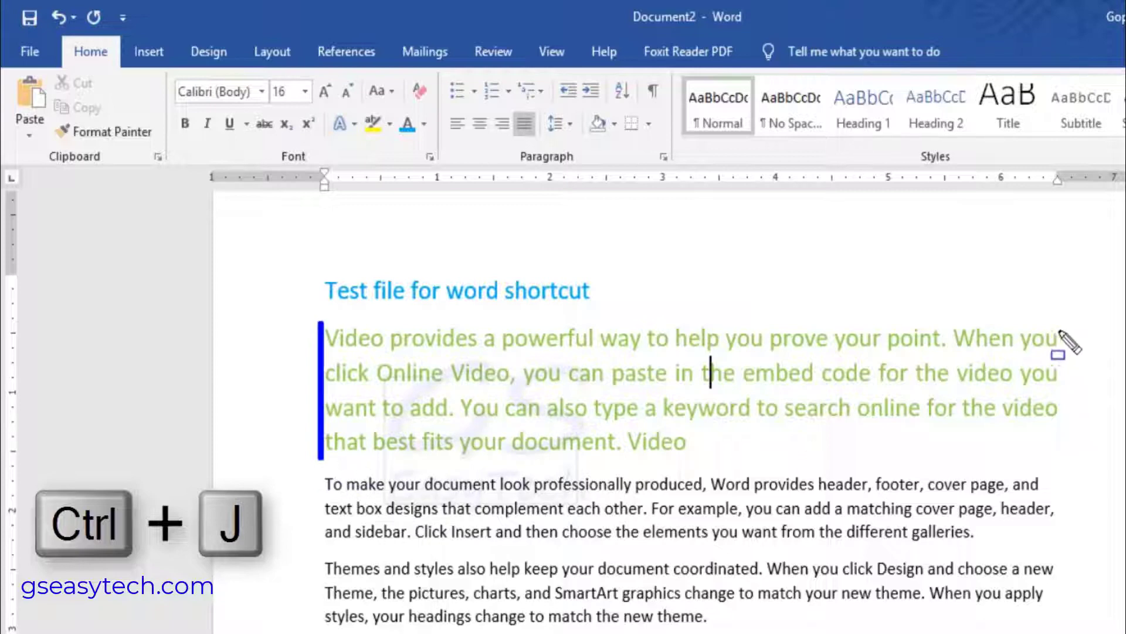
left_click_drag(1062, 330, 1065, 442)
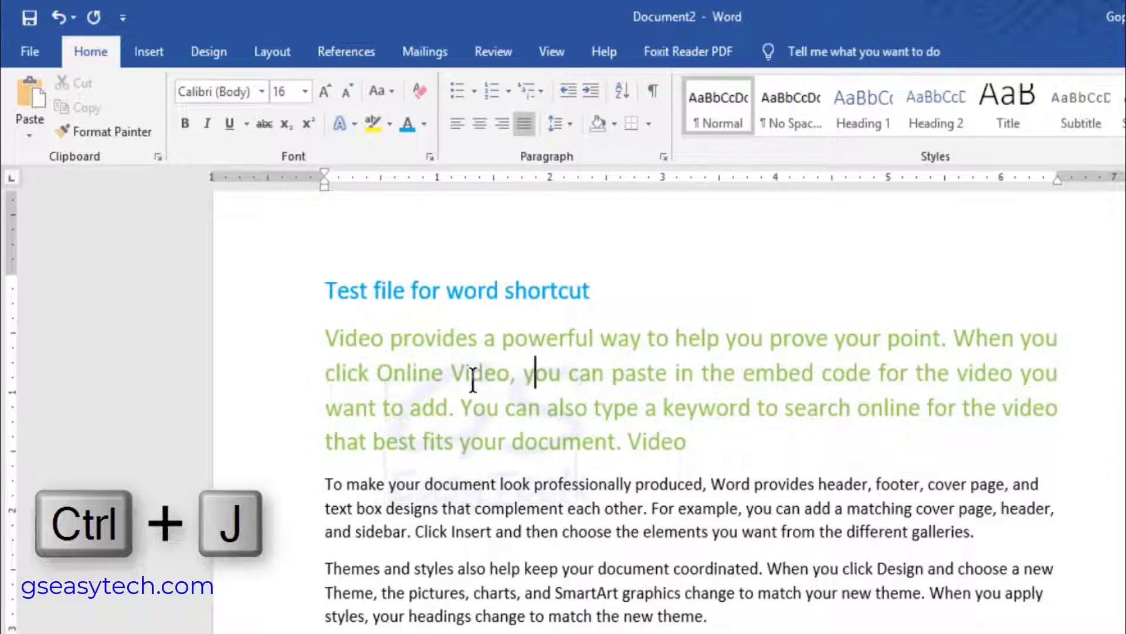
left_click(458, 124)
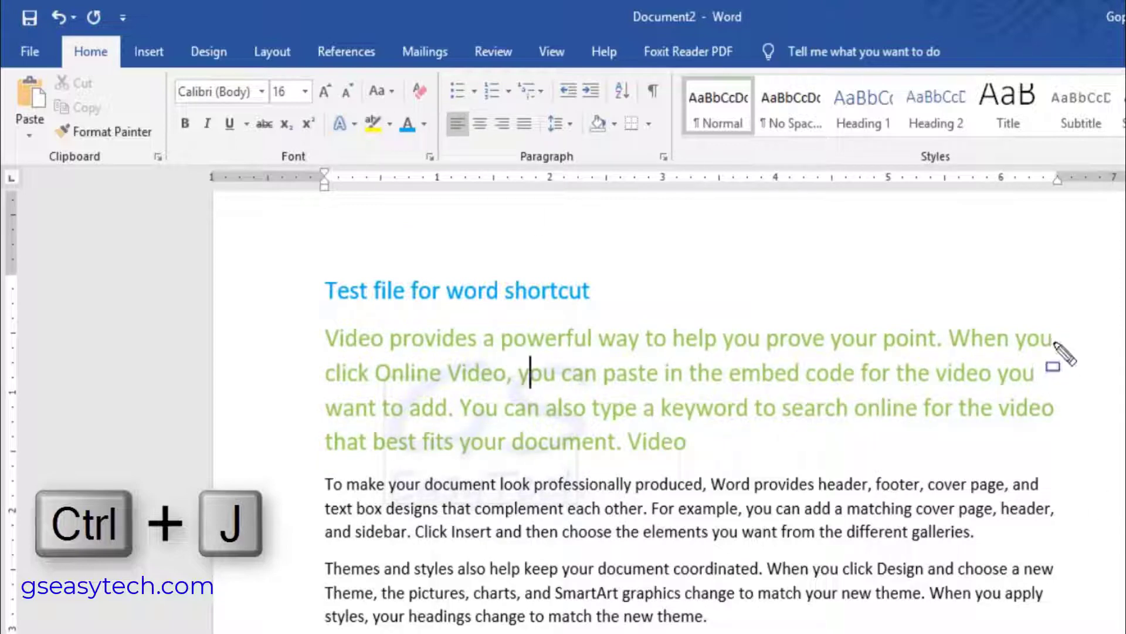
mouse_move(1060, 330)
left_mouse_down()
mouse_move(1043, 394)
mouse_move(1063, 422)
left_mouse_up()
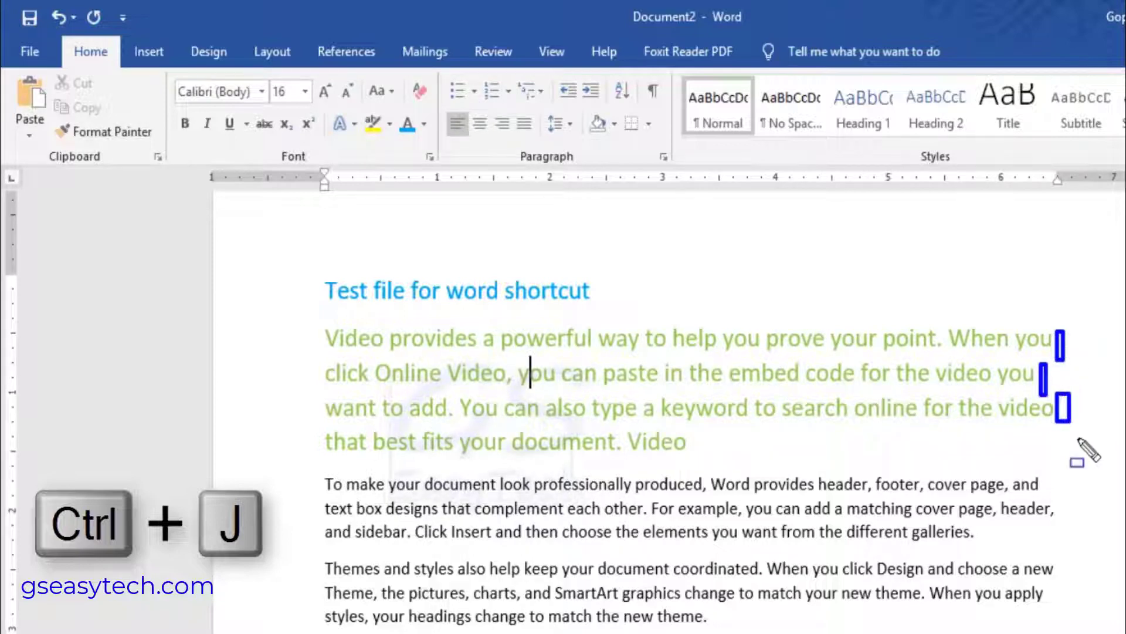
key("Escape")
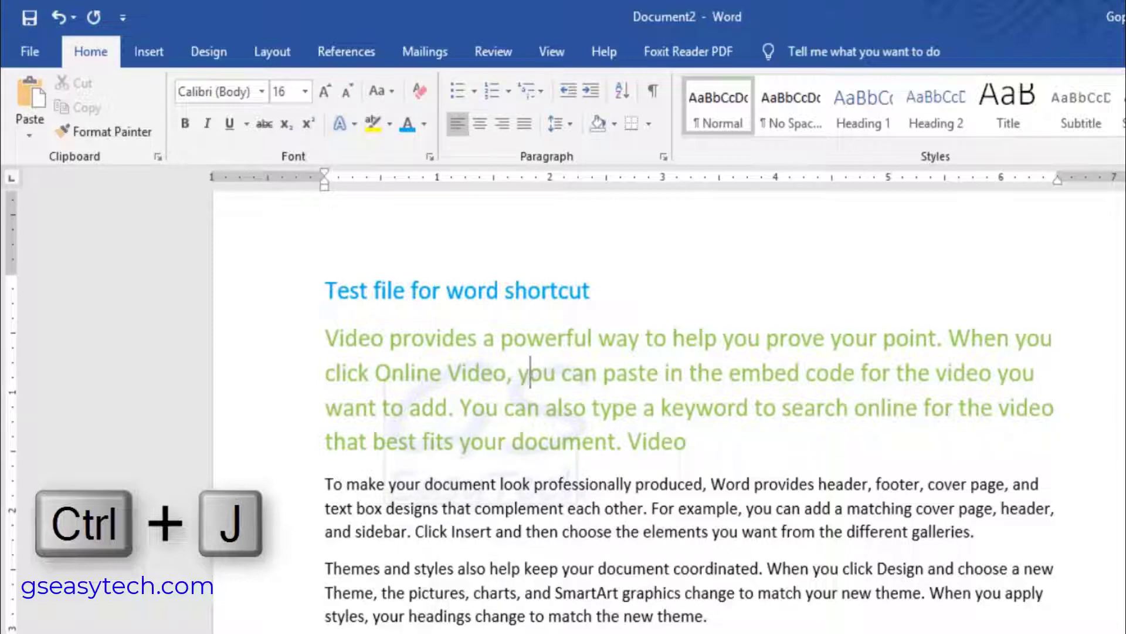
left_click(675, 622)
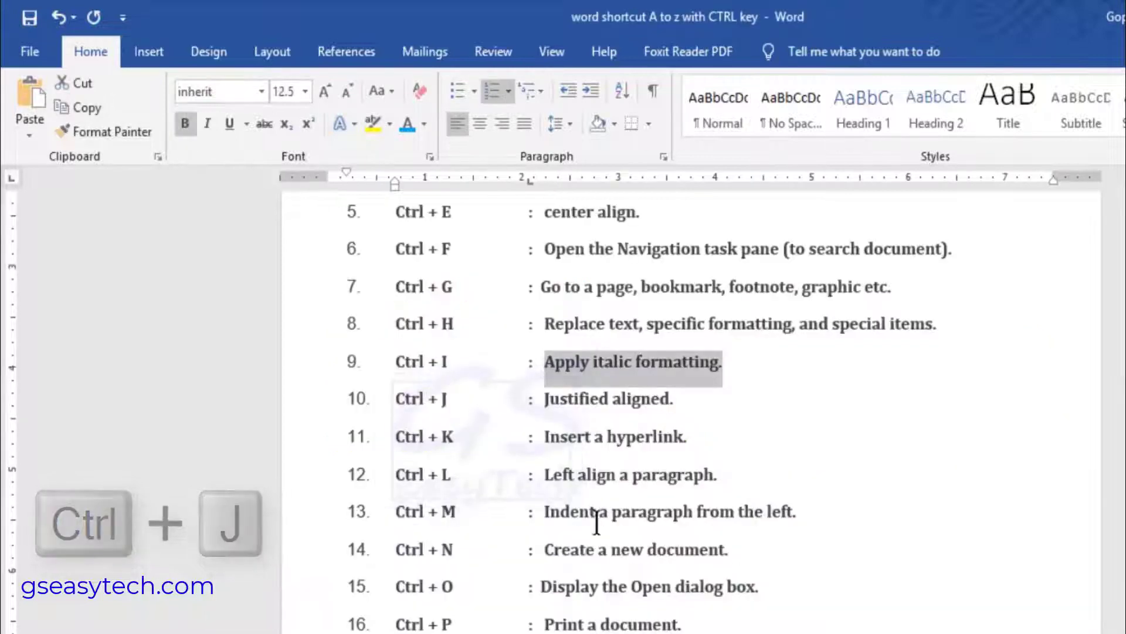
left_click(564, 441)
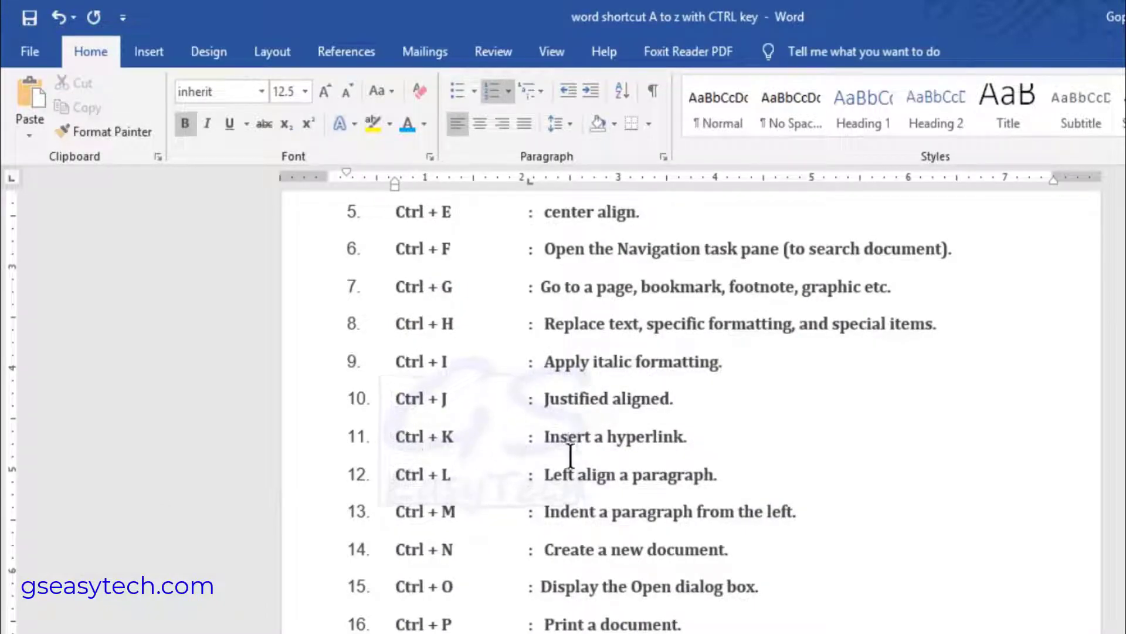
key("ctrl+k")
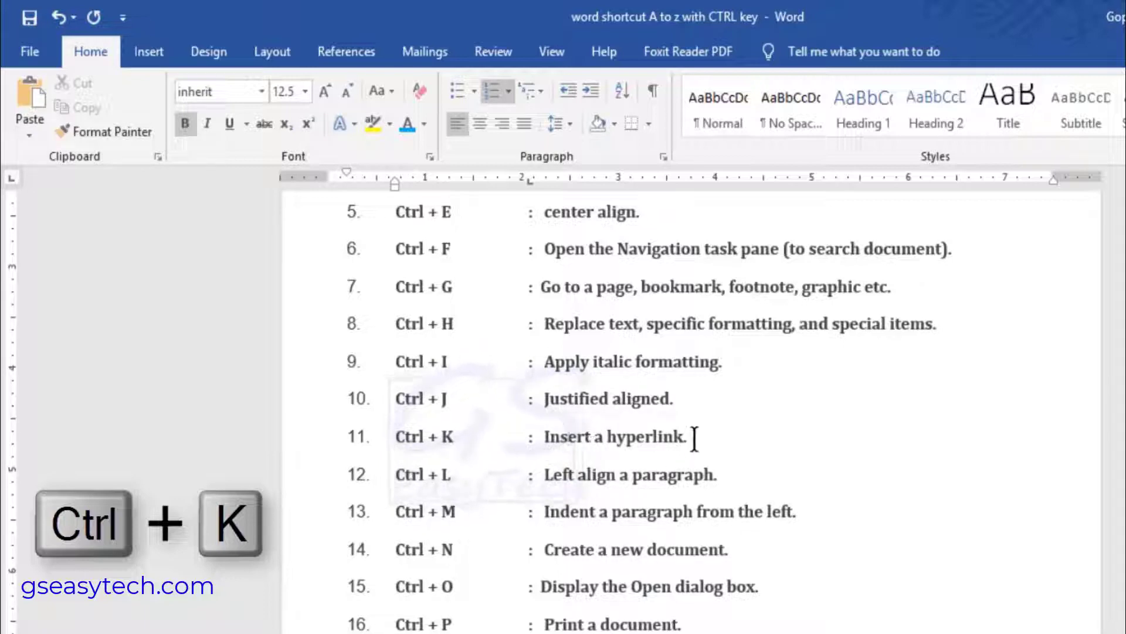
left_click_drag(689, 438, 559, 449)
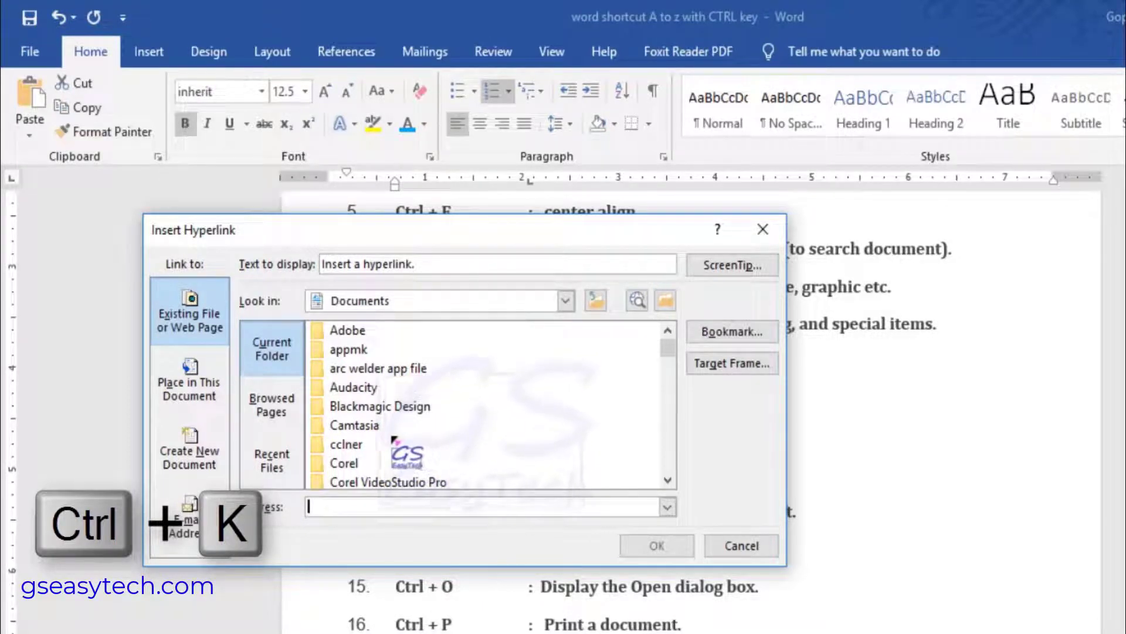
left_click(207, 383)
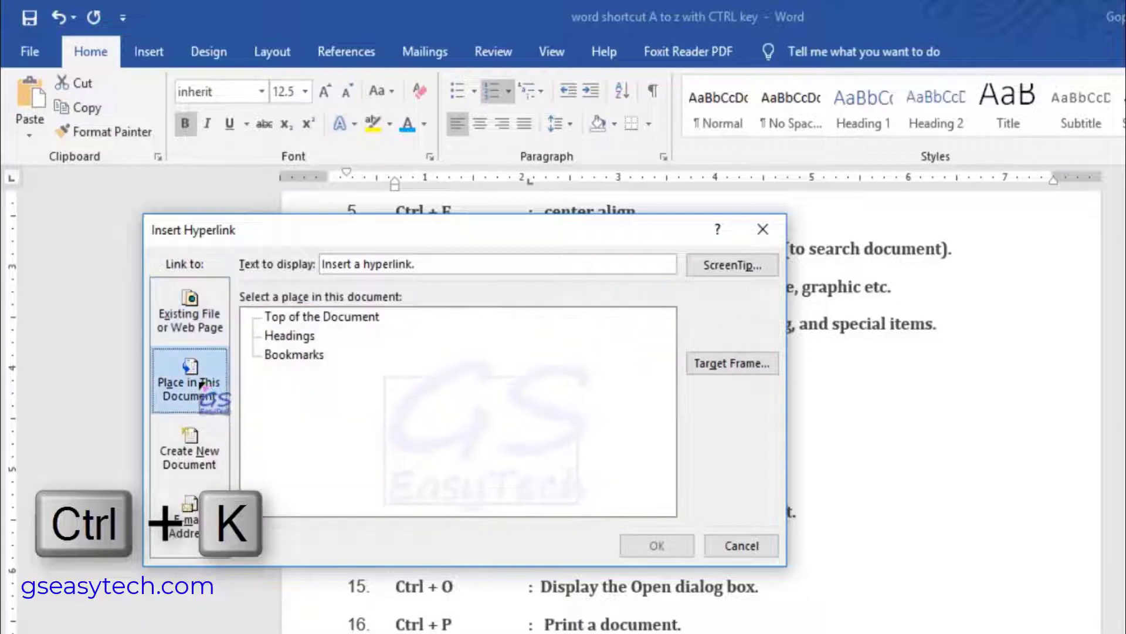
left_click(298, 339)
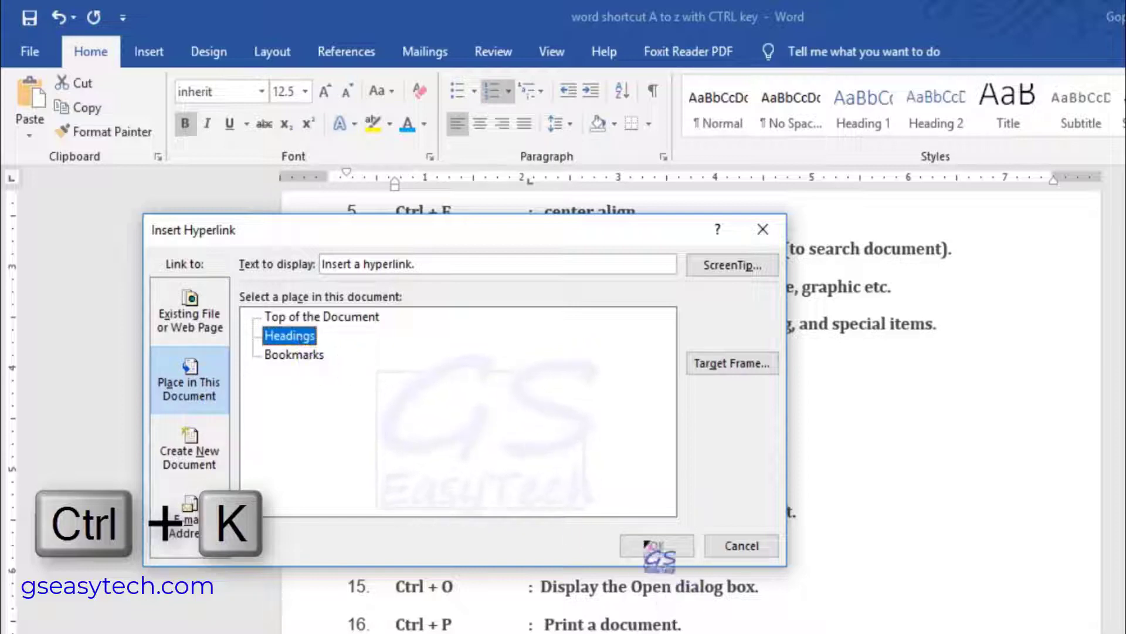
left_click(317, 318)
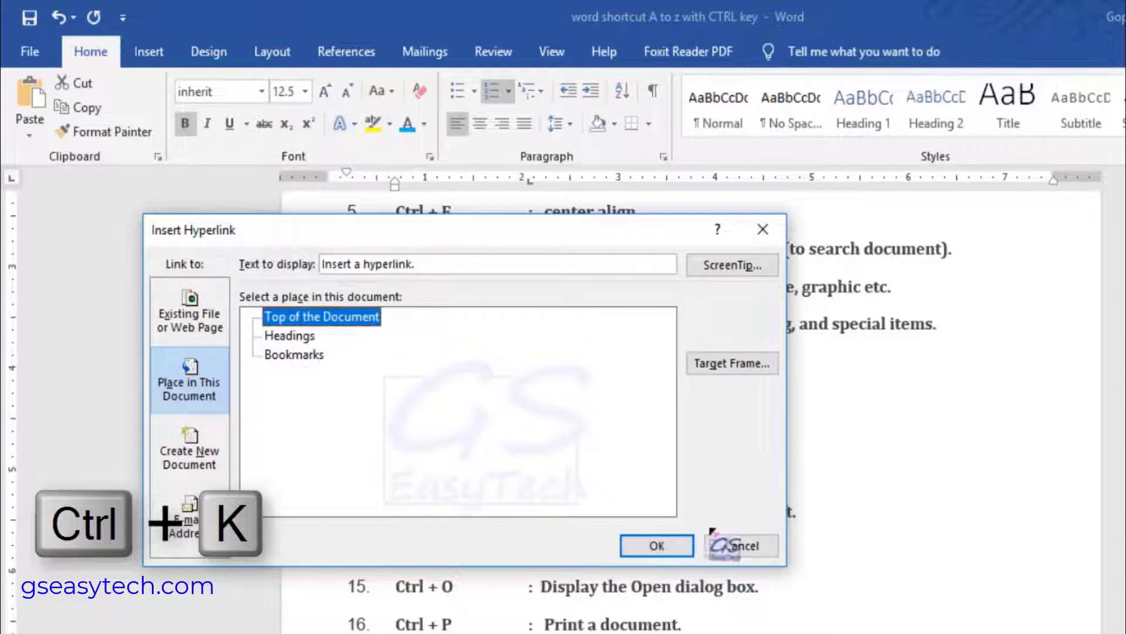
left_click(657, 546)
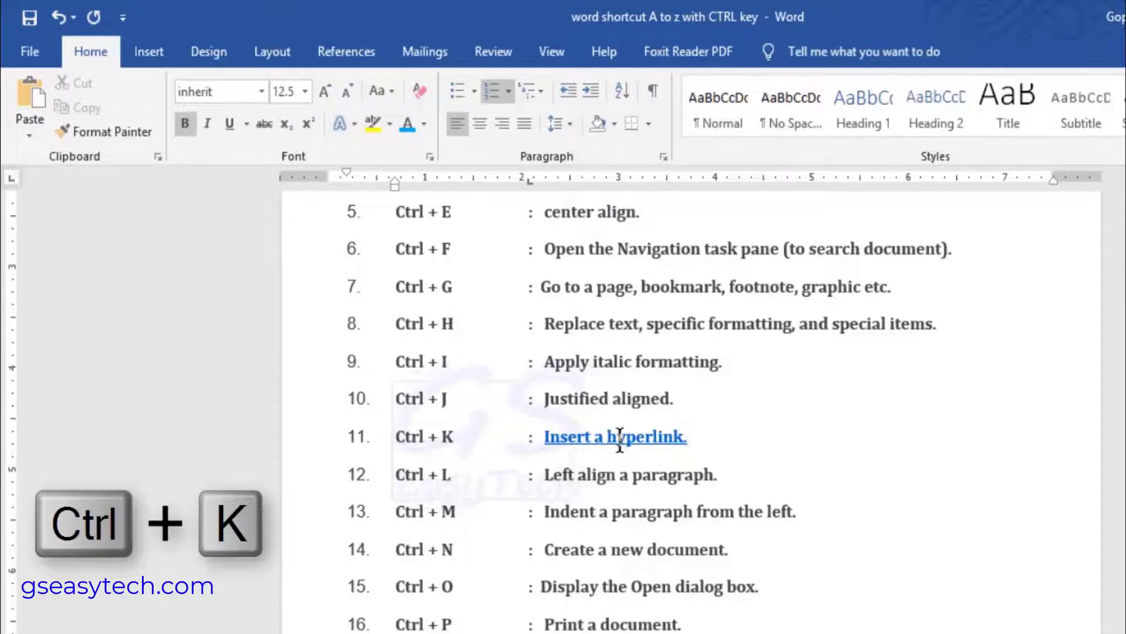
key("ctrl+Home")
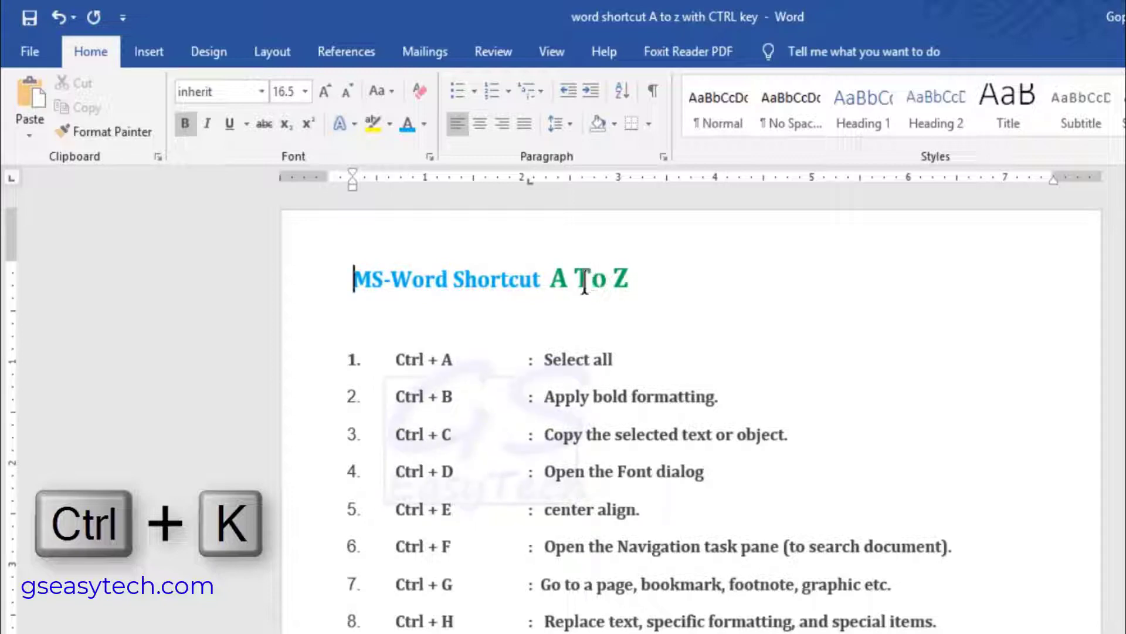
scroll(582, 315, "down", 5)
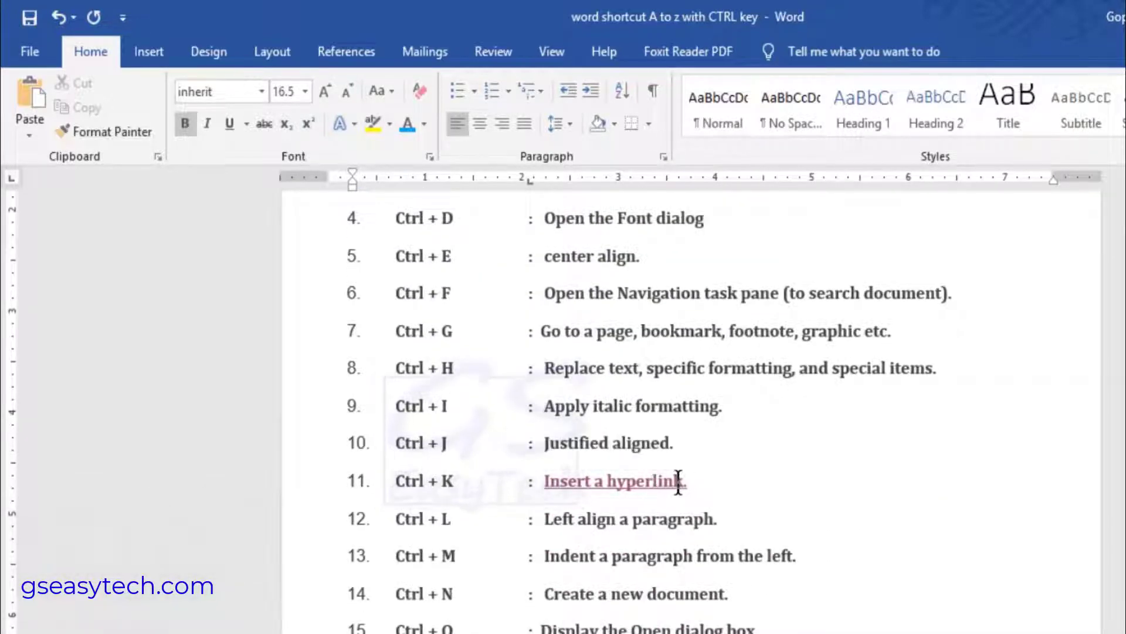
left_click_drag(696, 481, 545, 482)
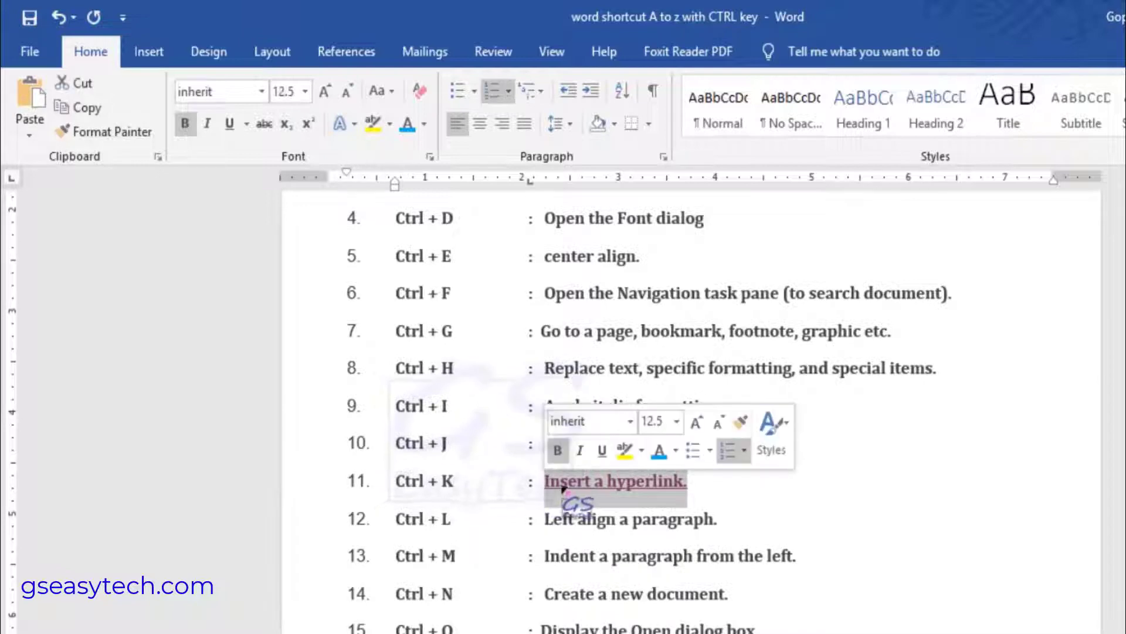
right_click(587, 489)
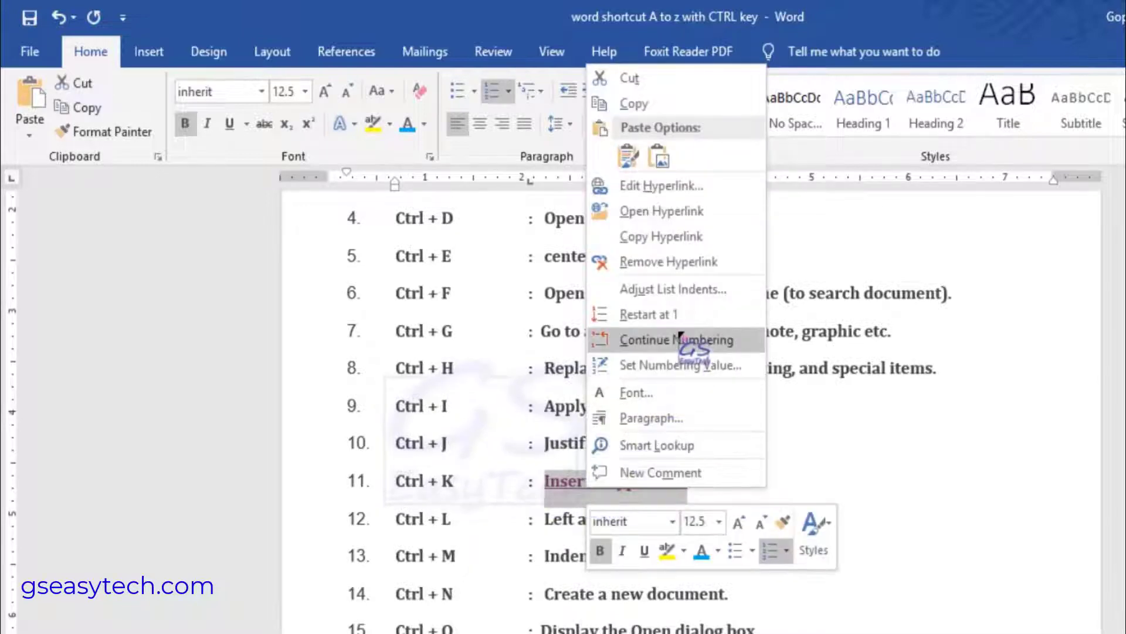
left_click(700, 262)
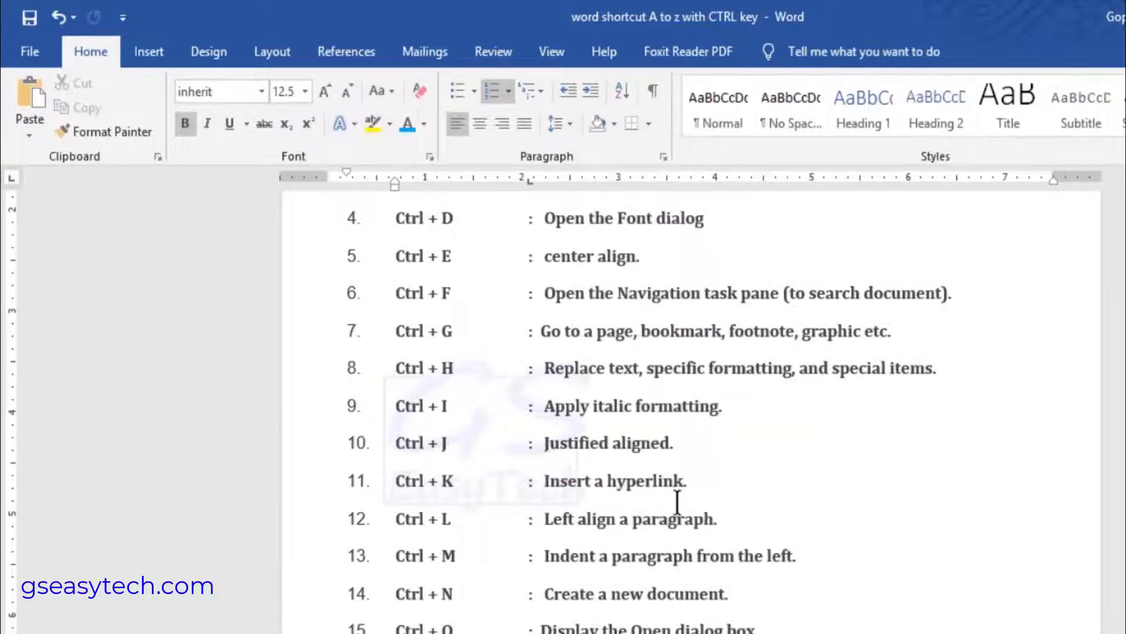
key("ctrl+l")
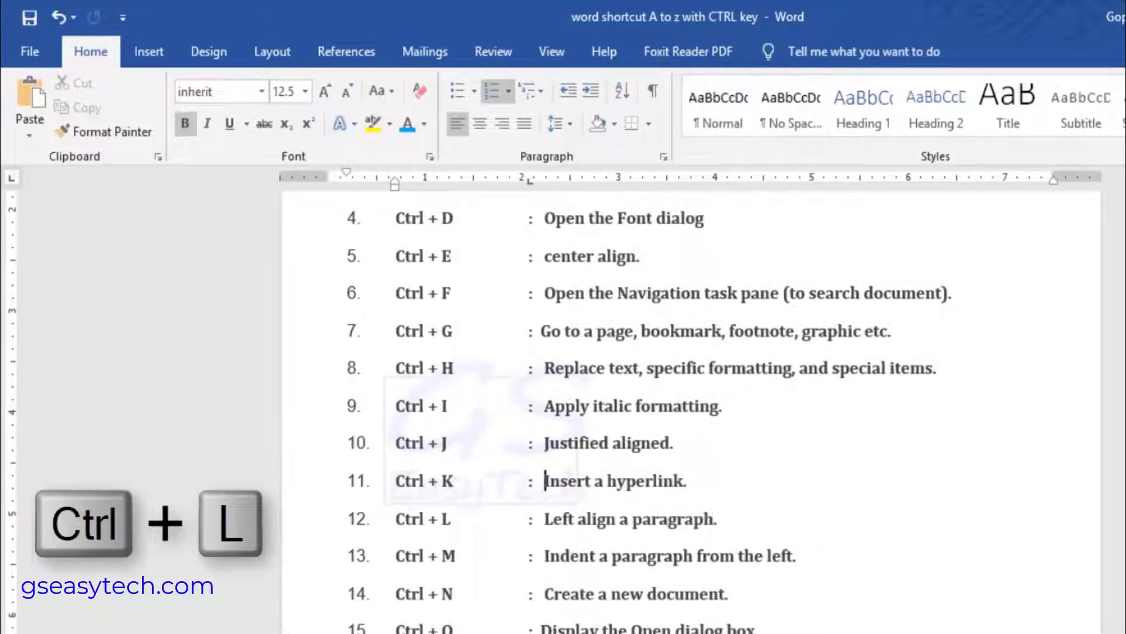
left_click(933, 622)
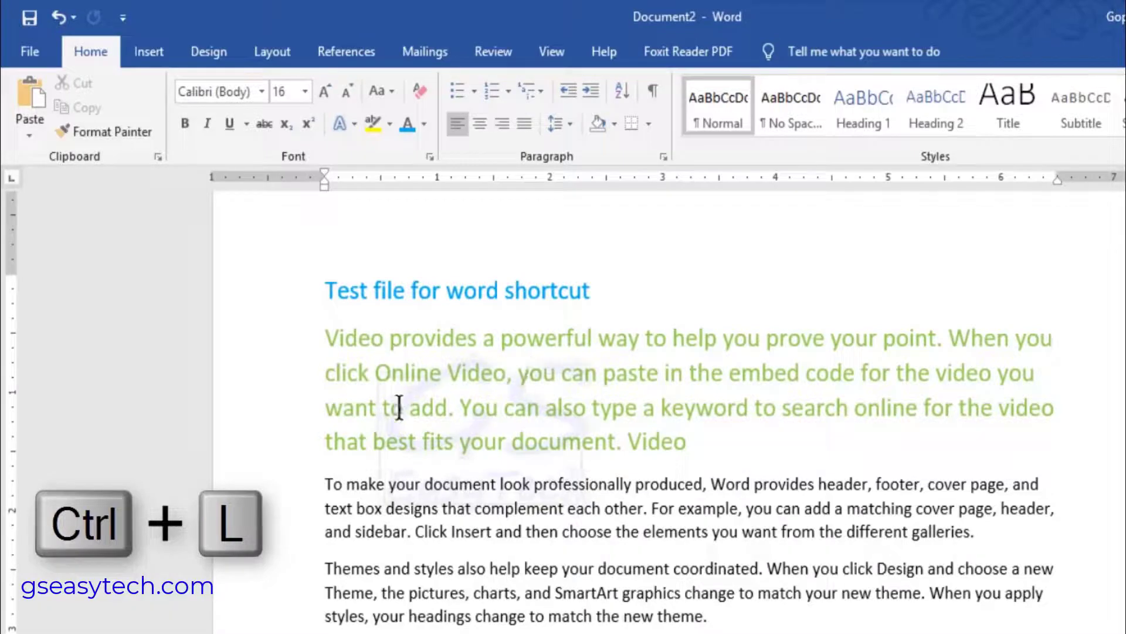
left_click(506, 126)
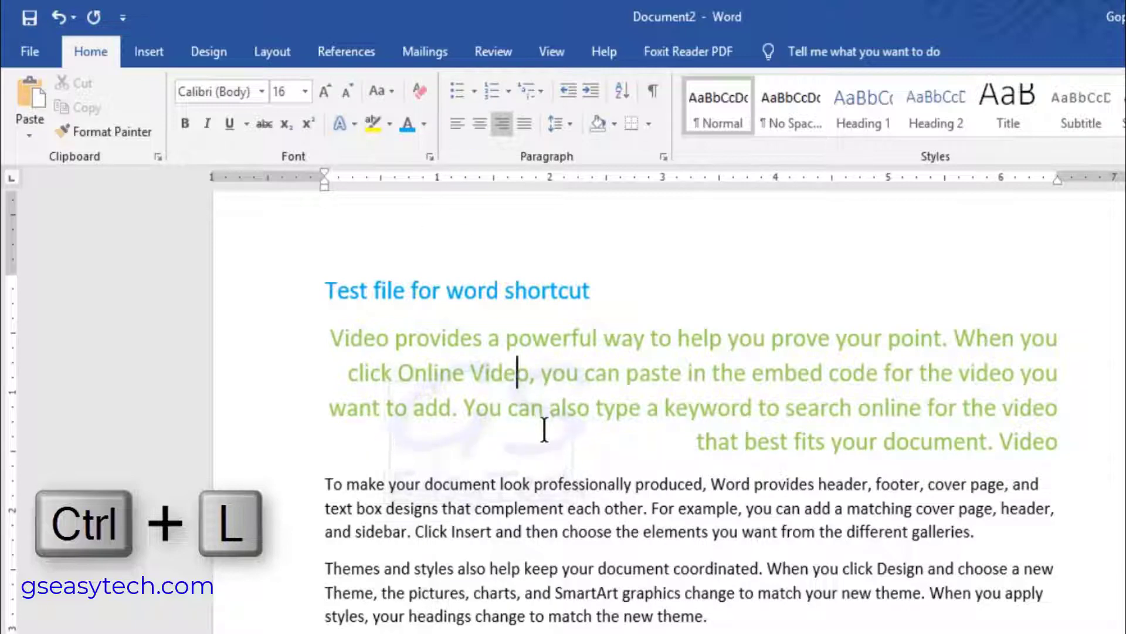
key("ctrl+l")
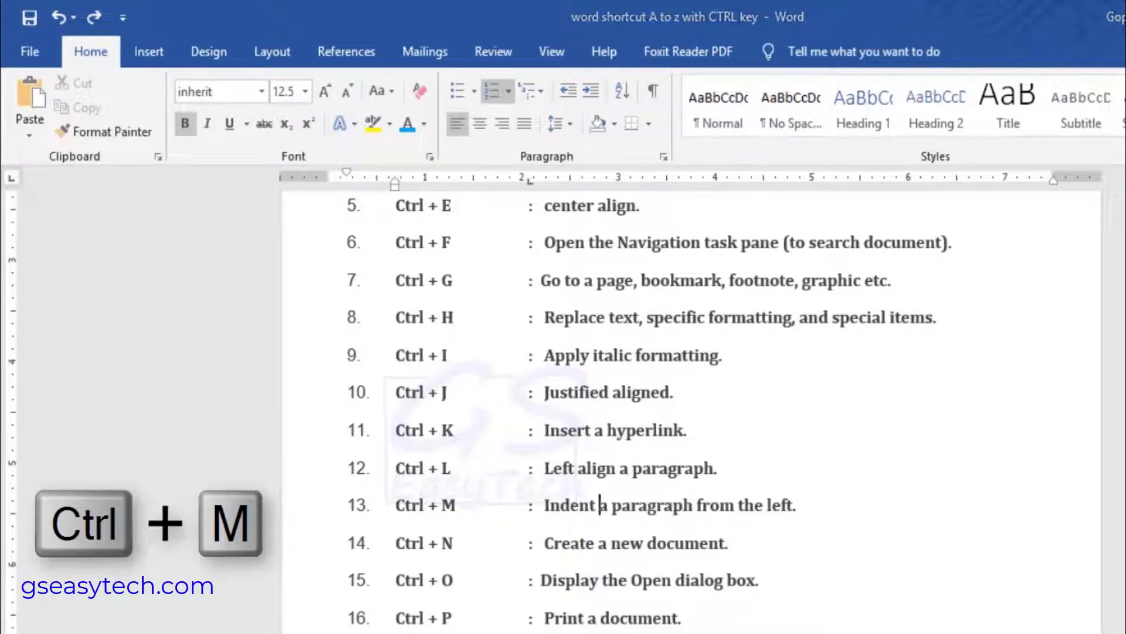
left_click(927, 622)
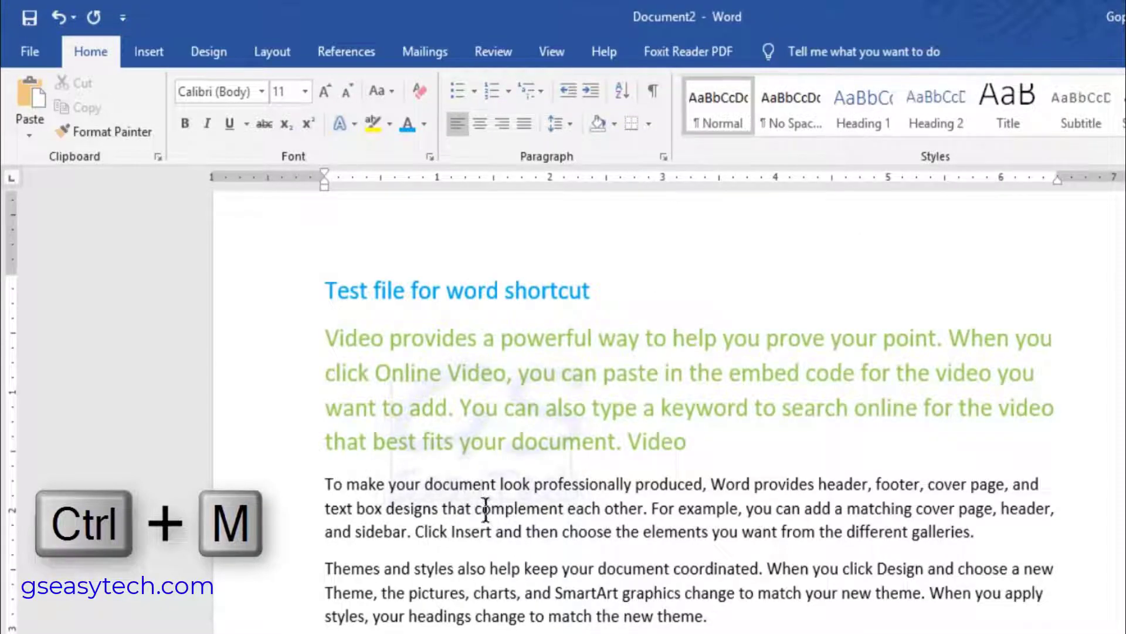
key("ctrl+m")
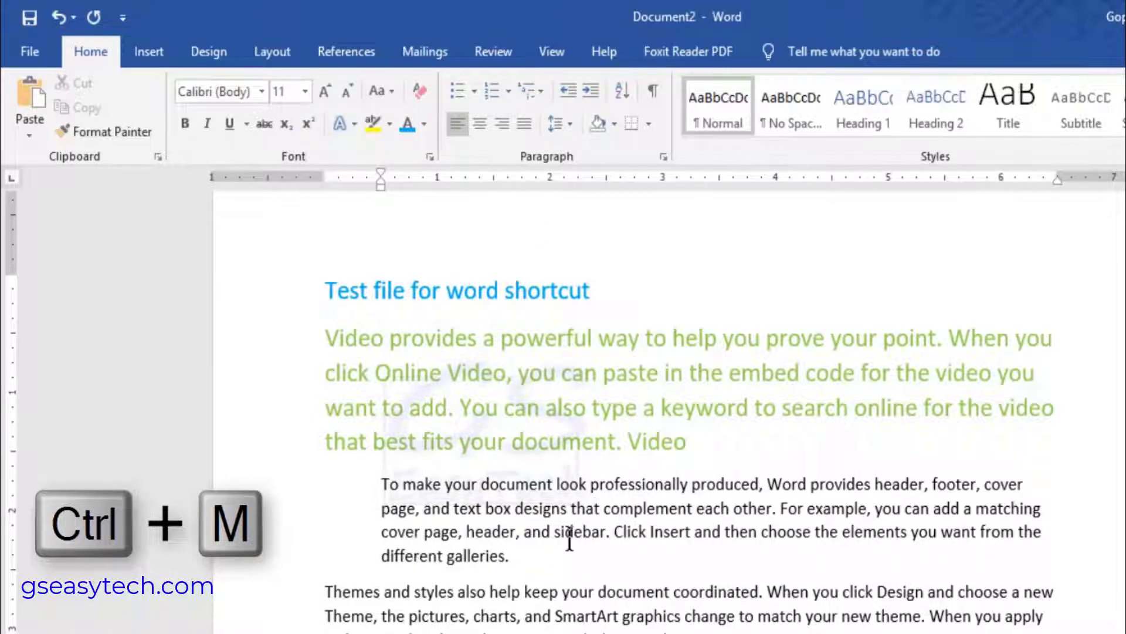
left_click(592, 94)
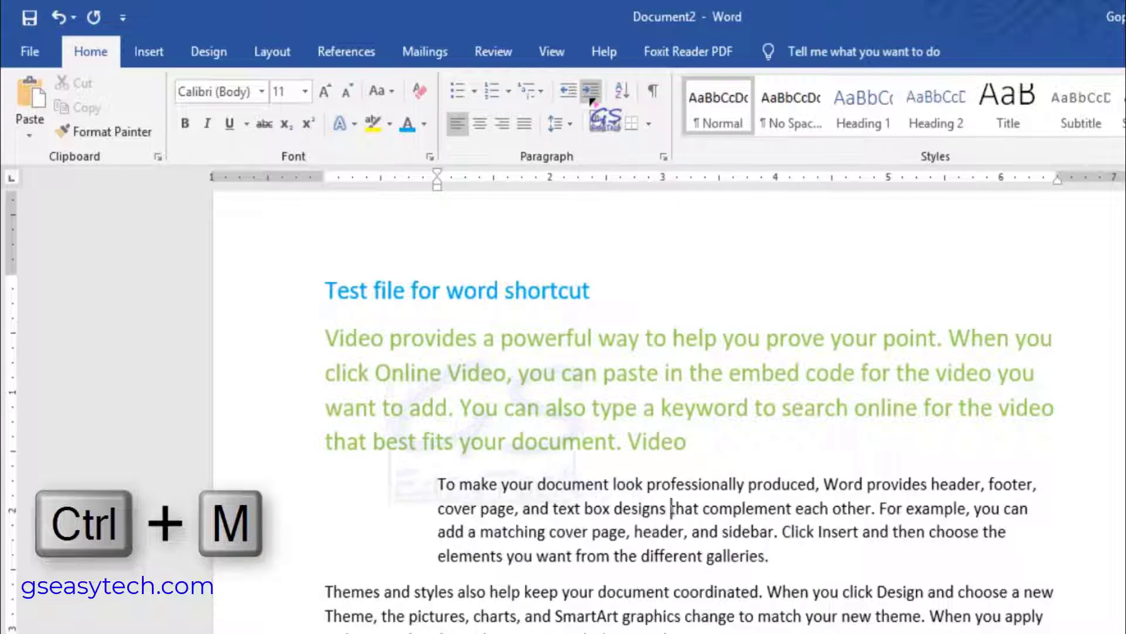
left_click(568, 93)
left_click(569, 95)
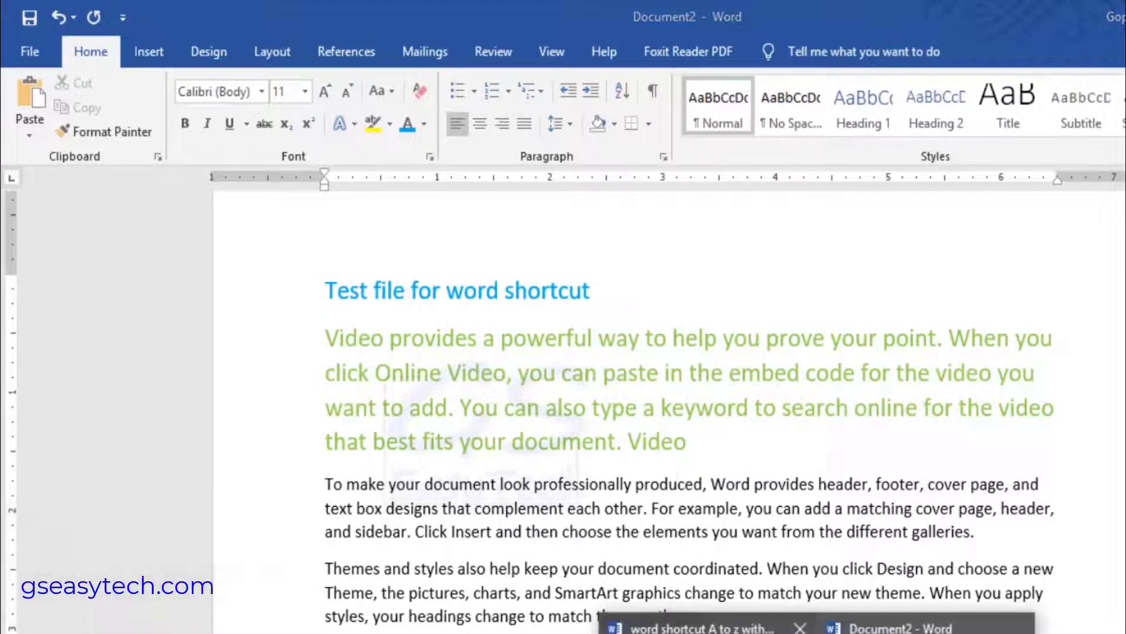
left_click(698, 627)
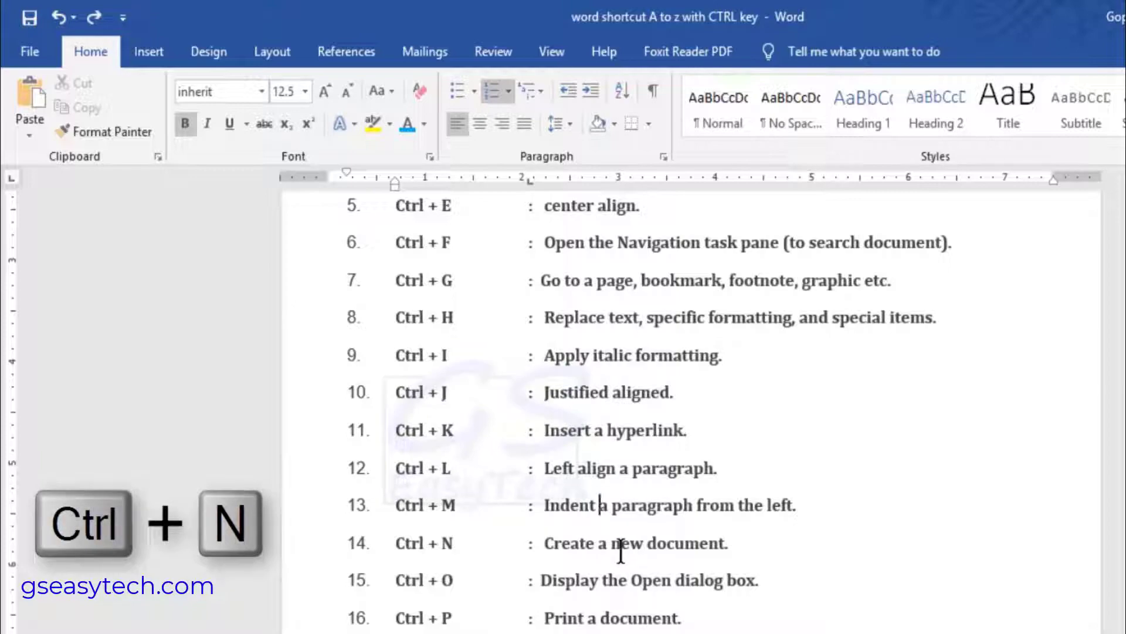
View the File > New options, then create a new blank document with Ctrl+N.
left_click(38, 63)
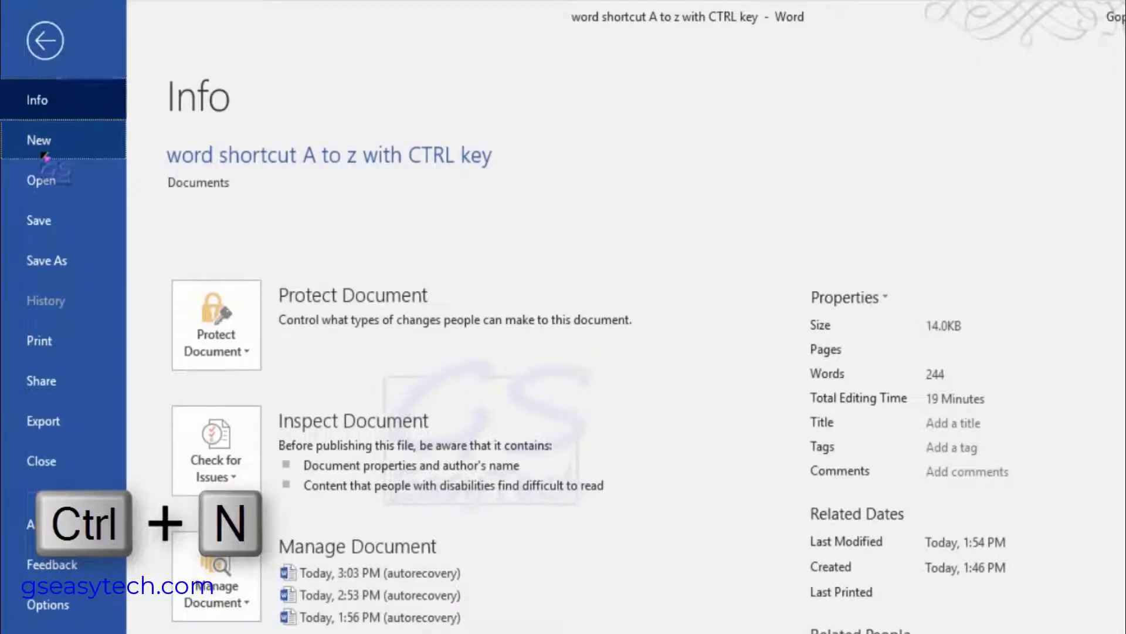
left_click(44, 154)
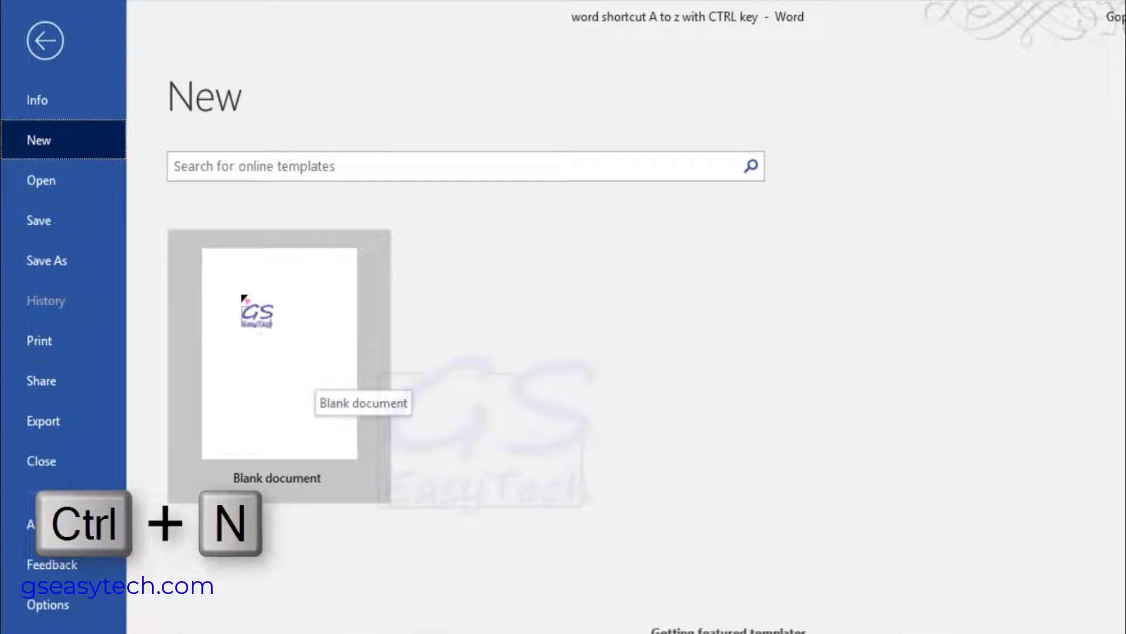
left_click(45, 41)
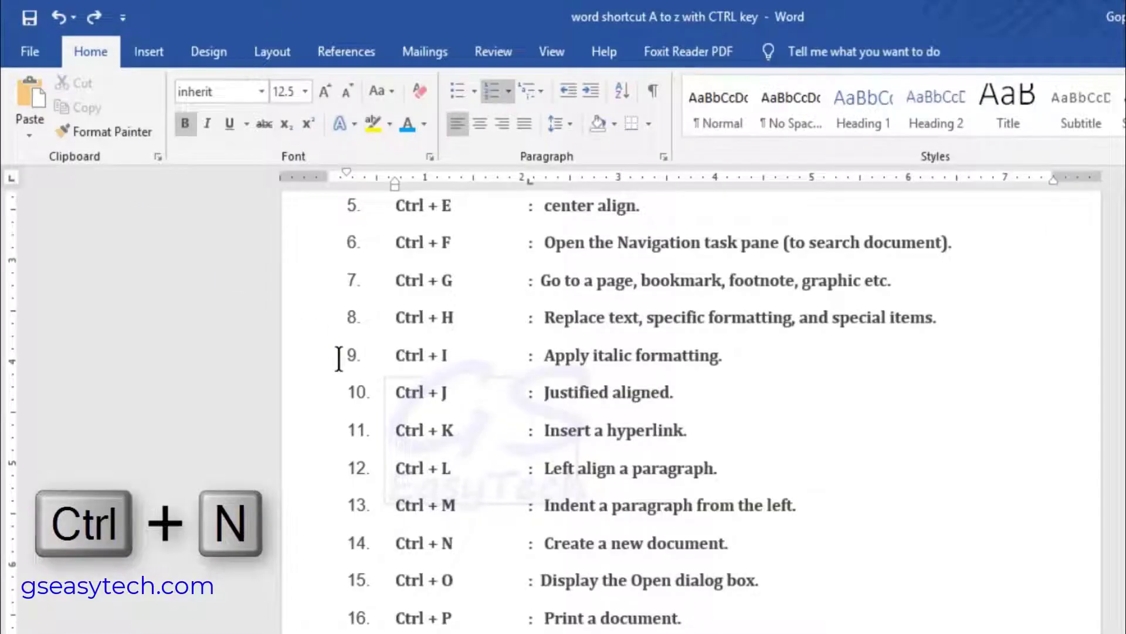
key("ctrl+n")
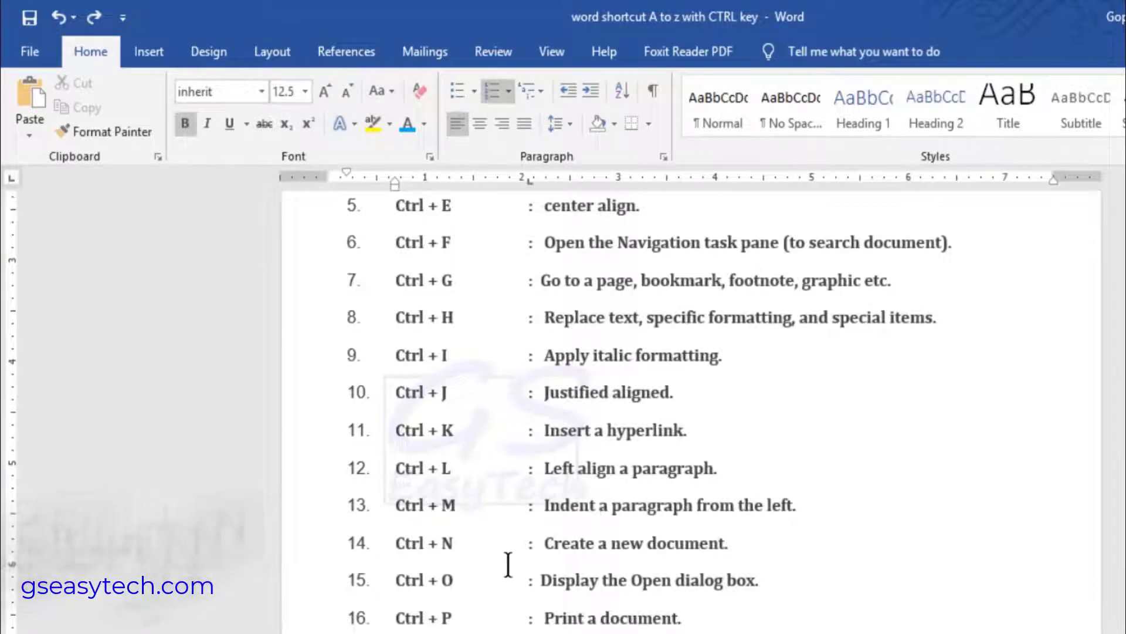
scroll(506, 563, "down", 1)
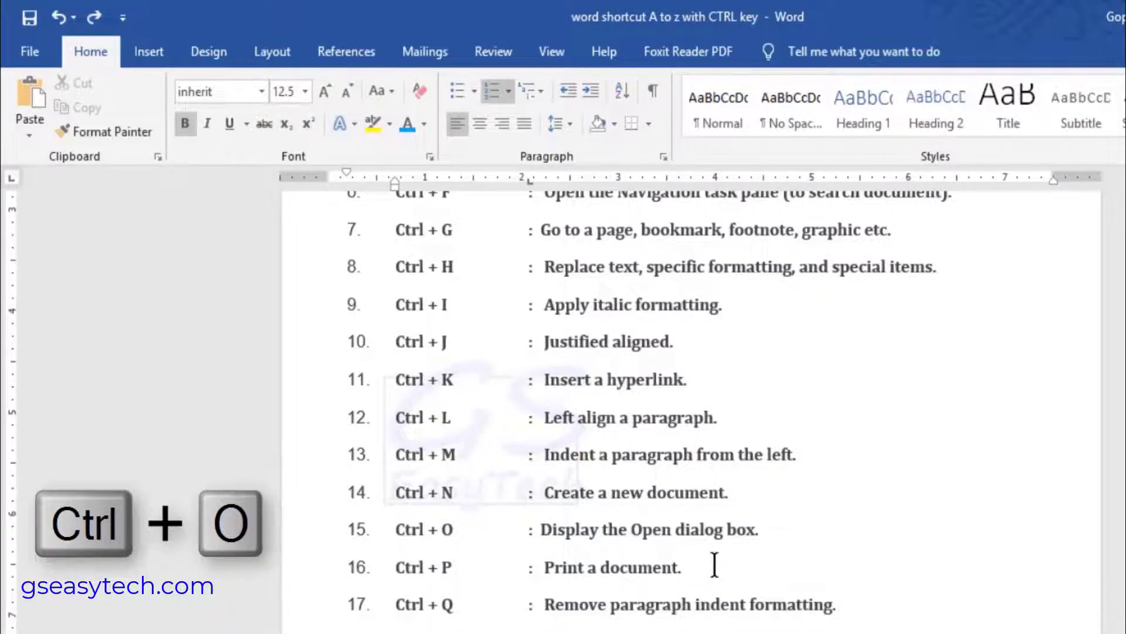
Show the Open screen with Ctrl+O, browse, cancel, and return to the shortcut list.
key("ctrl+o")
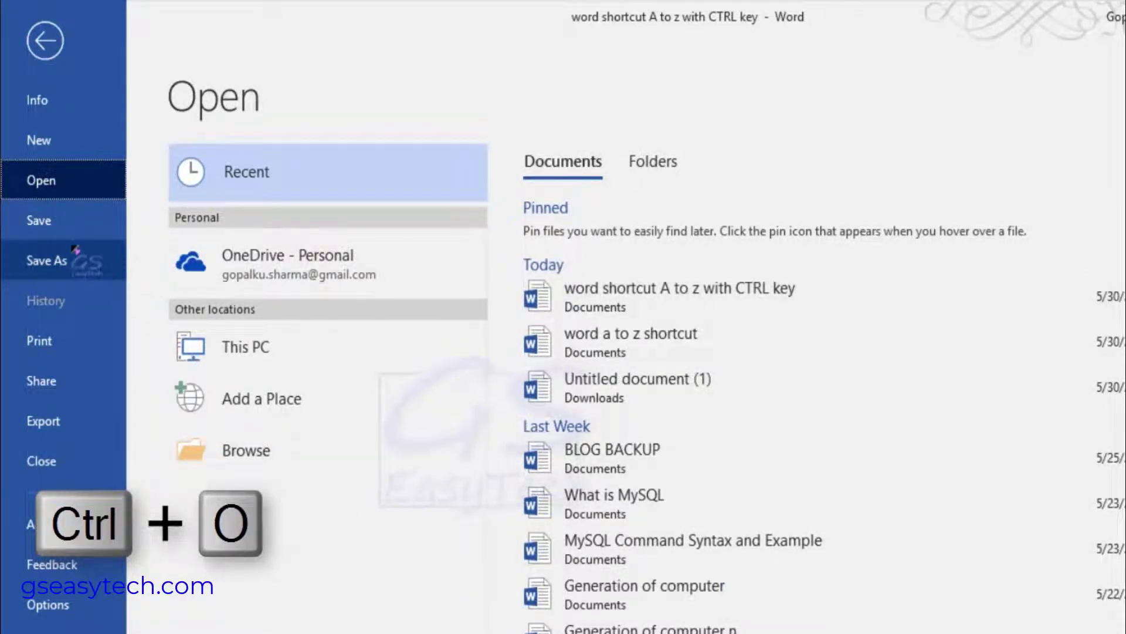
left_click(264, 461)
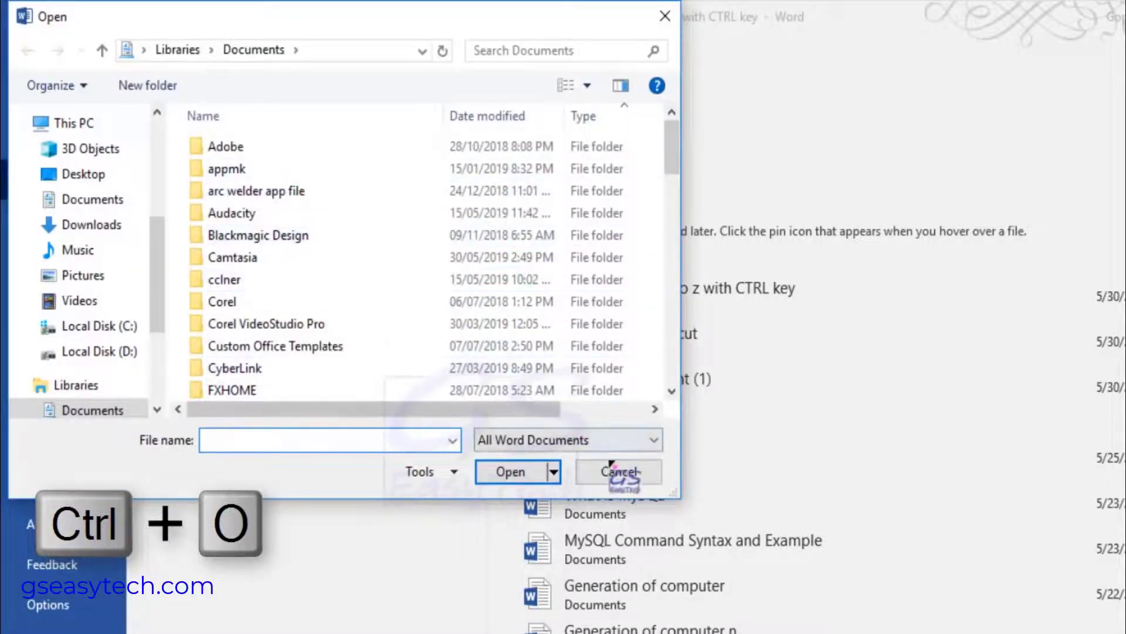
left_click(626, 481)
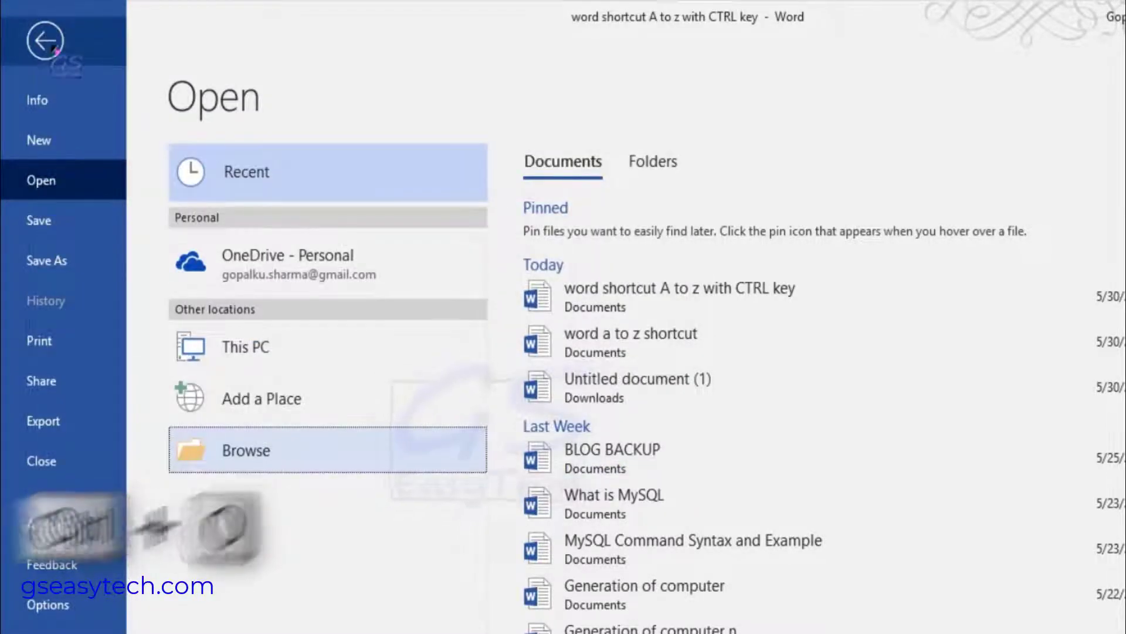
left_click(35, 35)
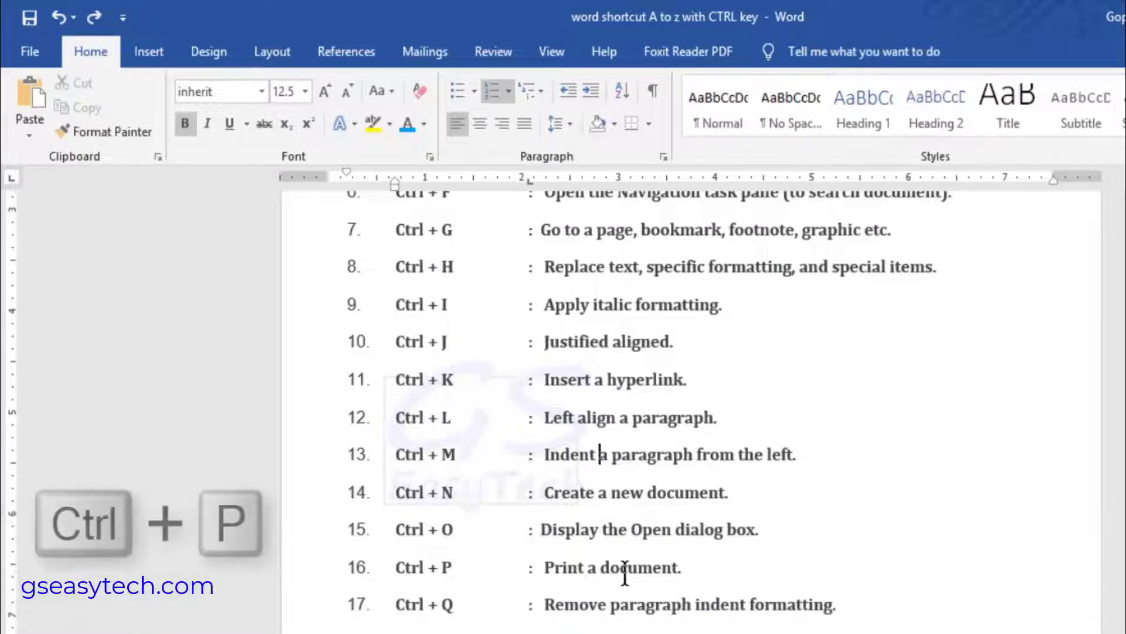
left_click(627, 567)
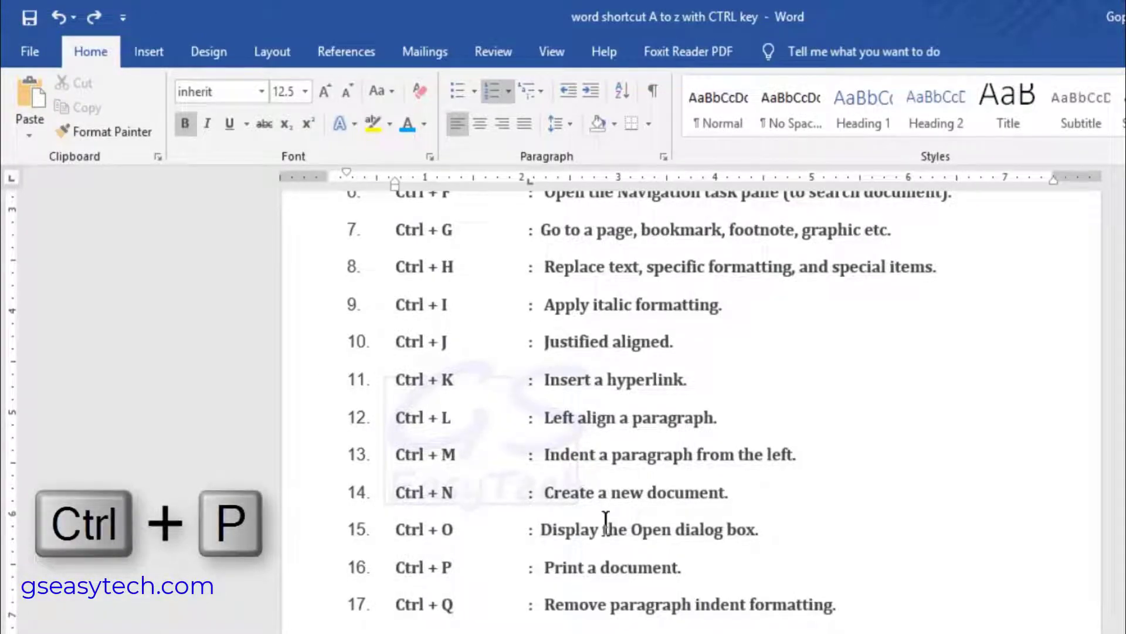
key("ctrl+p")
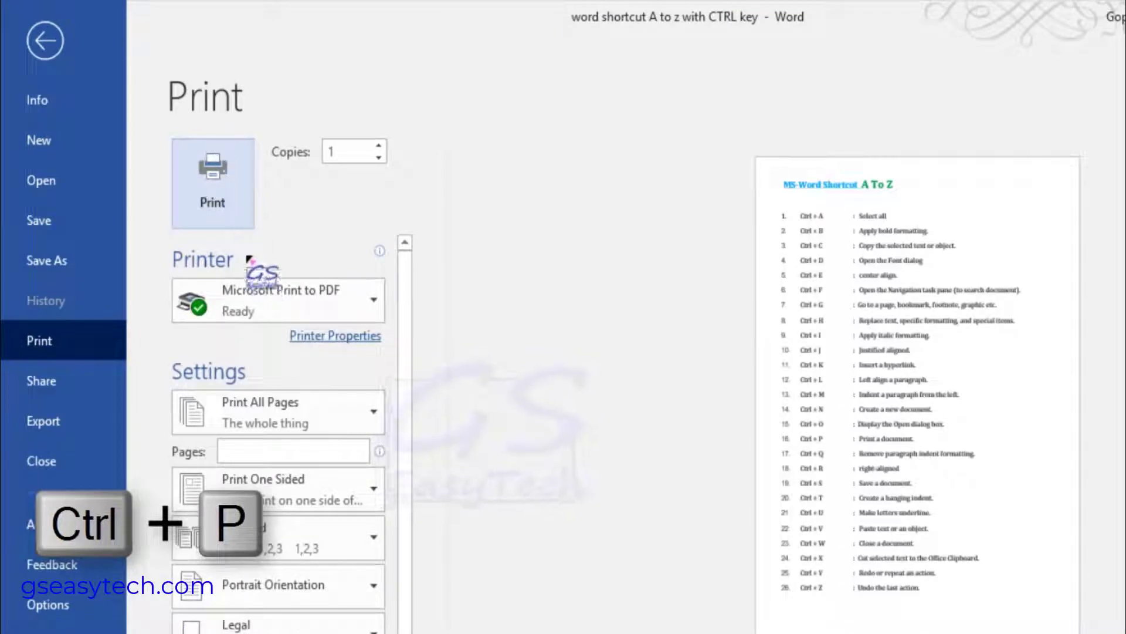
left_click(45, 43)
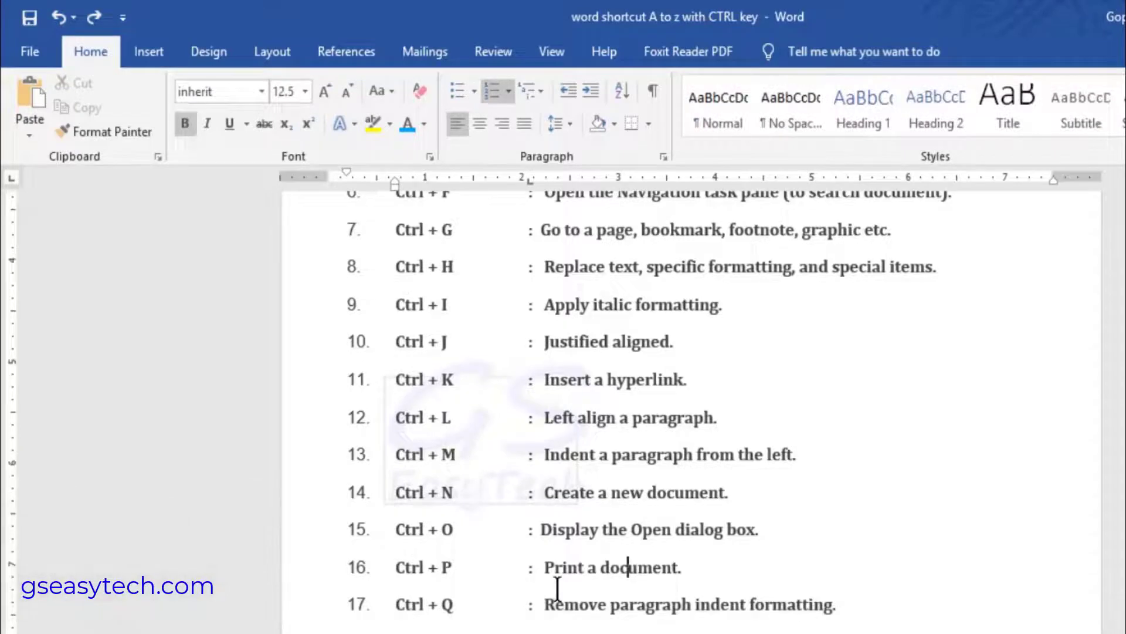
scroll(558, 588, "down", 1)
scroll(553, 591, "down", 1)
scroll(548, 511, "down", 1)
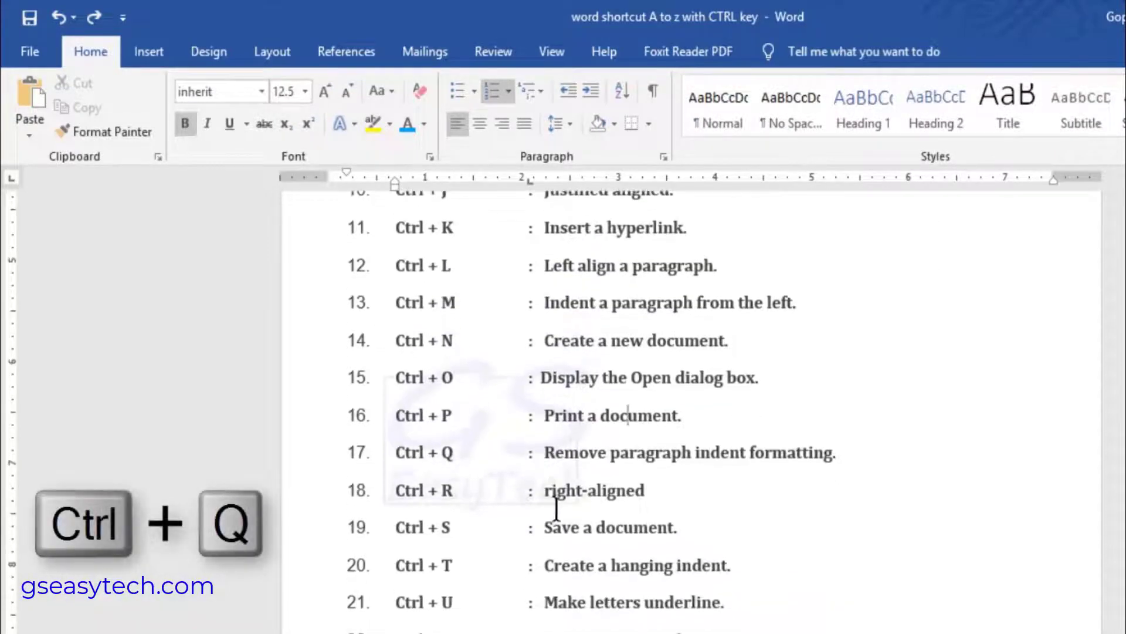
scroll(667, 450, "down", 1)
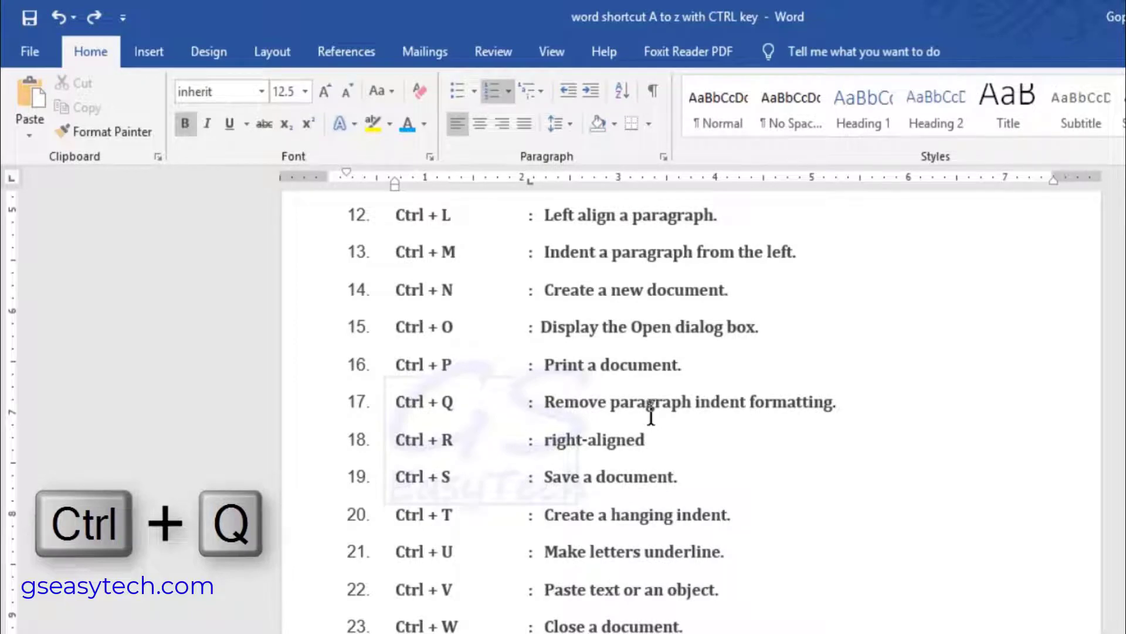
key("ctrl+q")
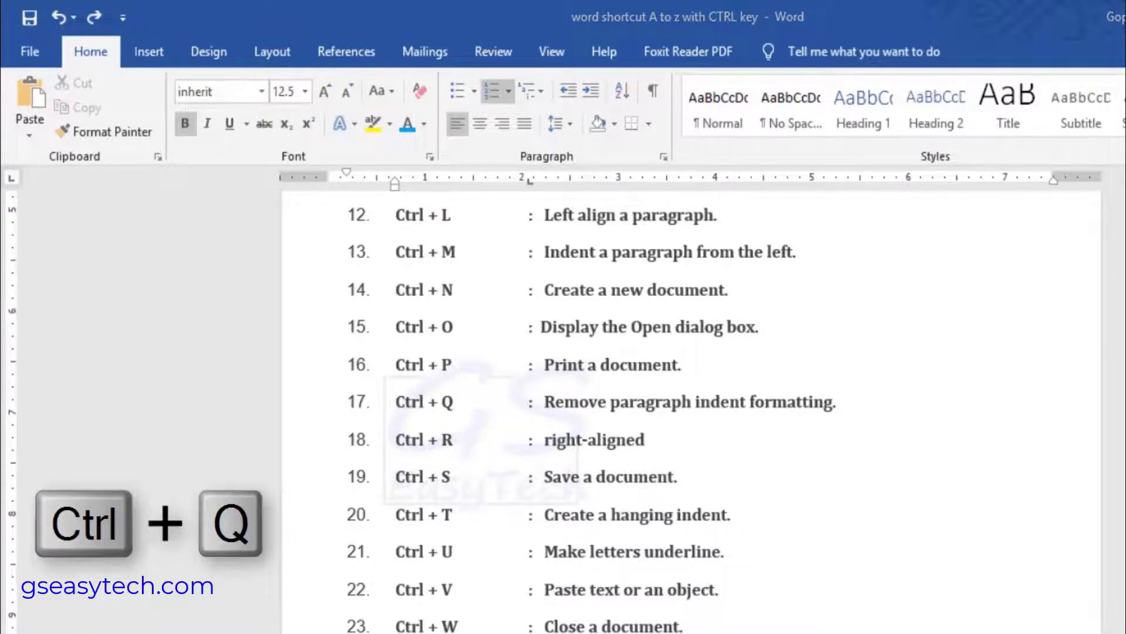
left_click(926, 622)
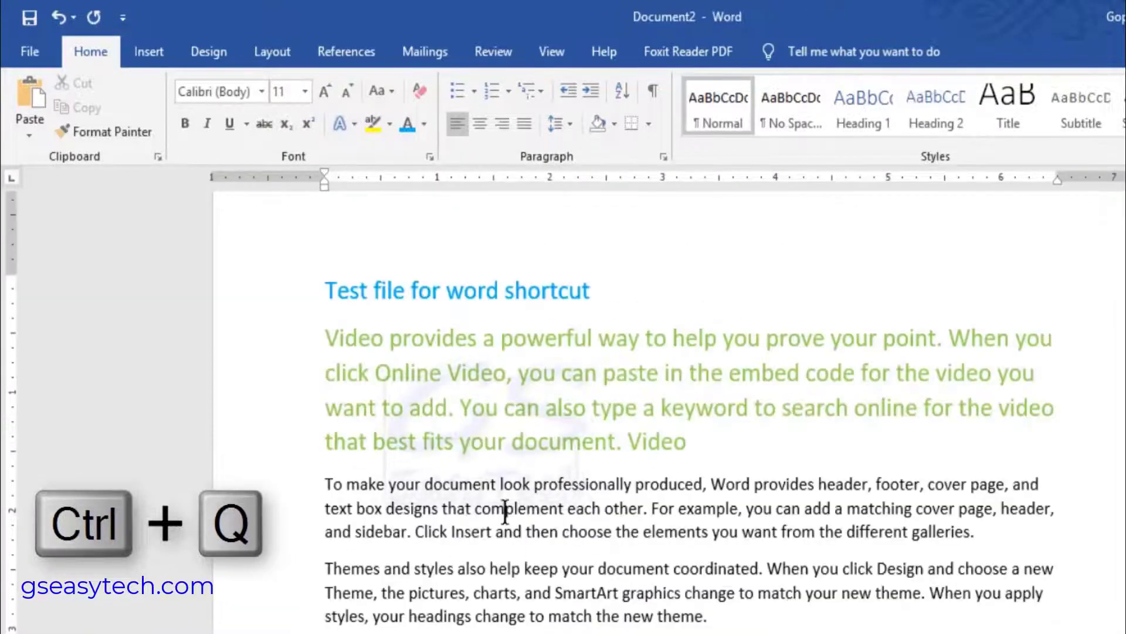
left_click(591, 90)
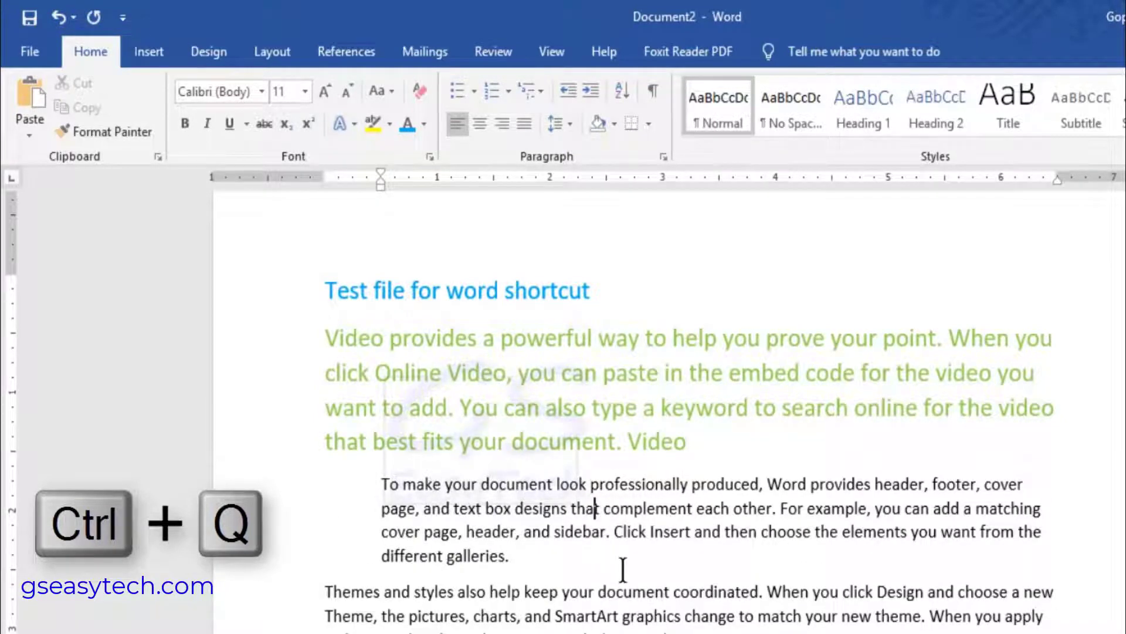
key("ctrl+q")
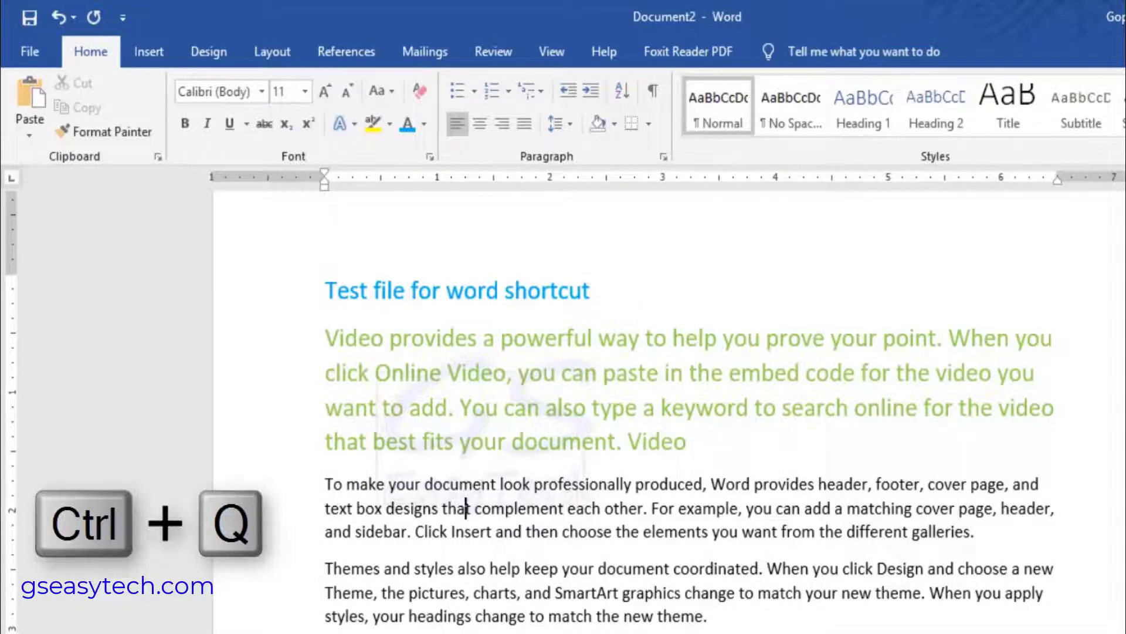
left_click(704, 620)
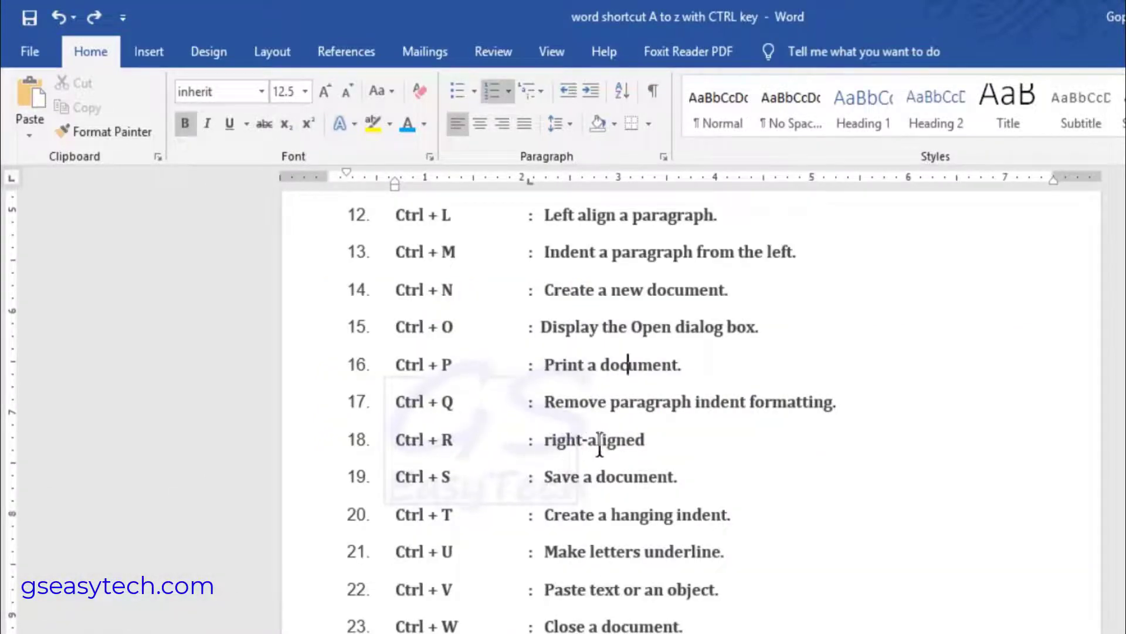
Right-align Document2's heading 'Test file for word shortcut' with Ctrl+R, then return to the list.
left_click(618, 440)
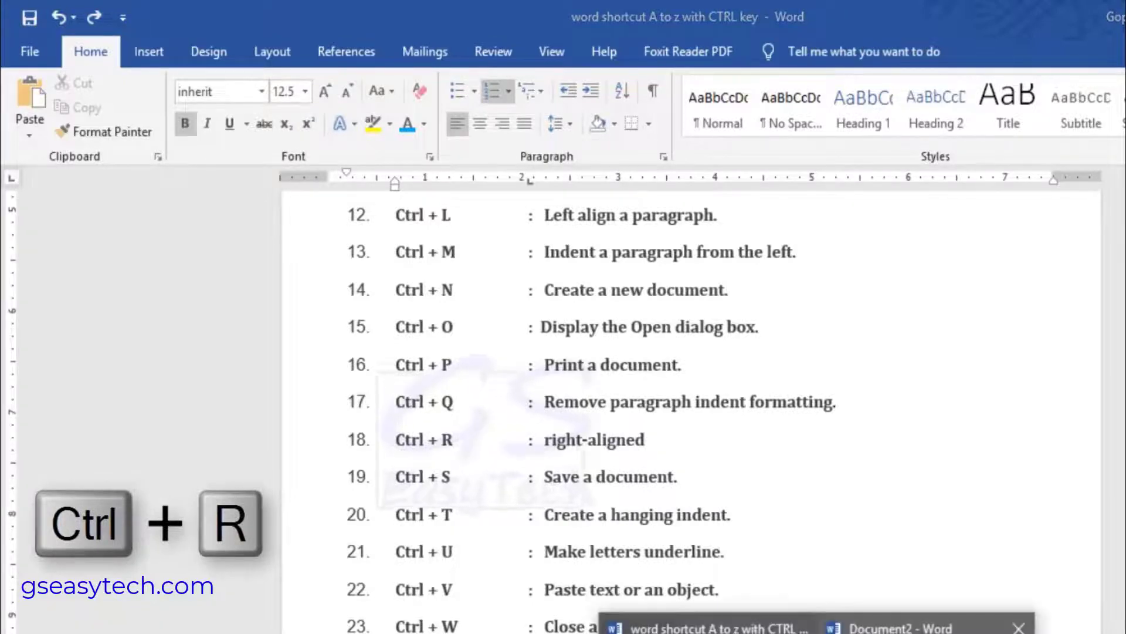
left_click(939, 617)
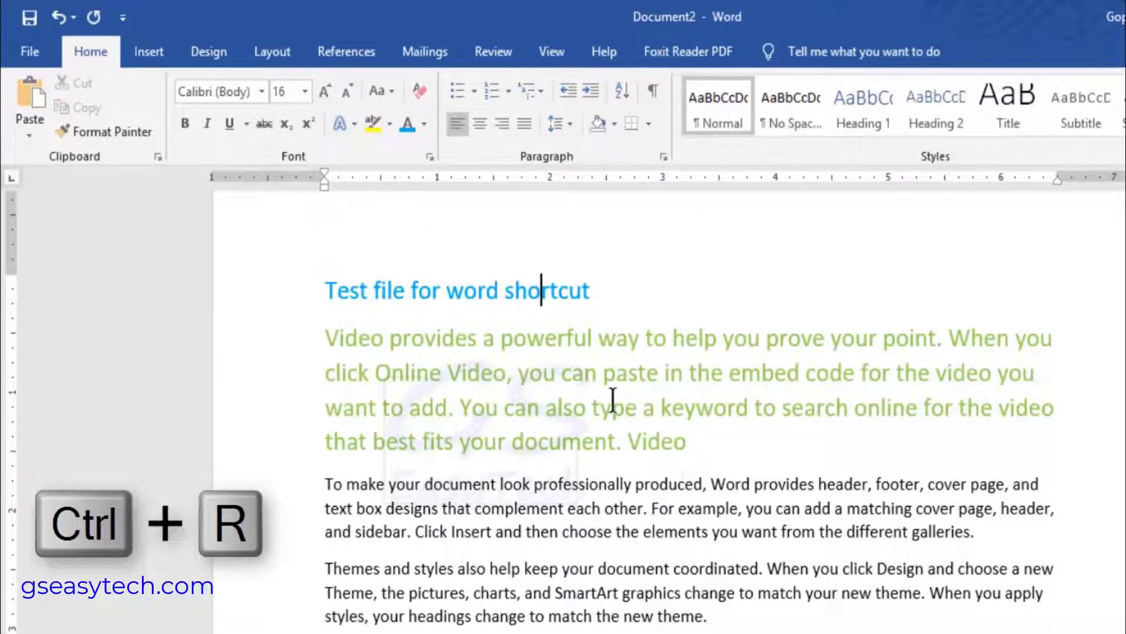
key("ctrl+r")
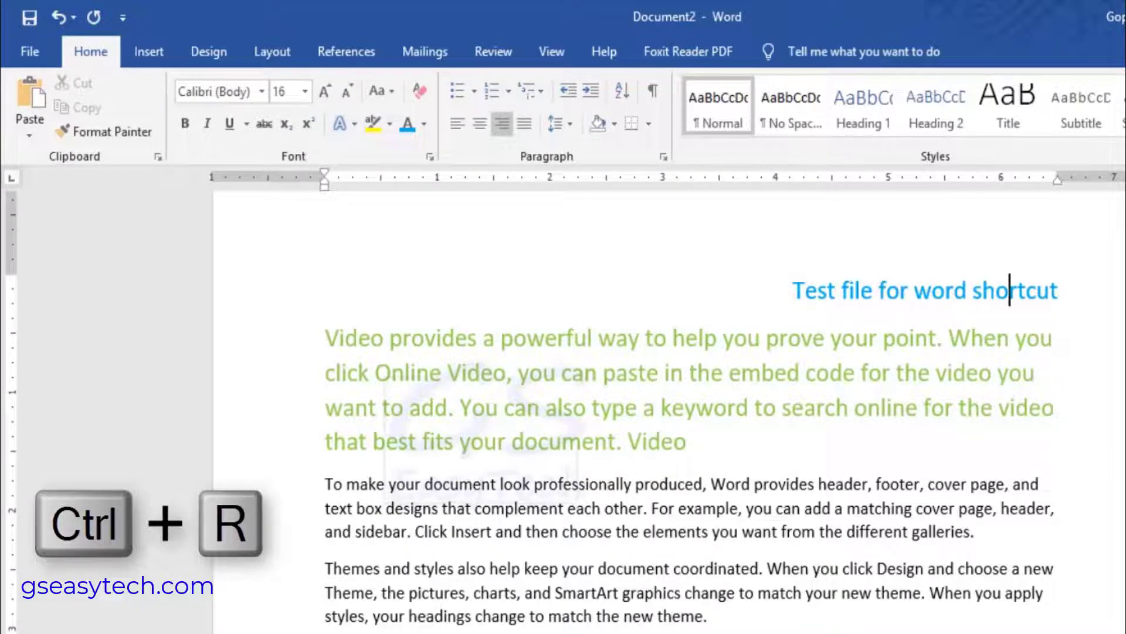
left_click(822, 625)
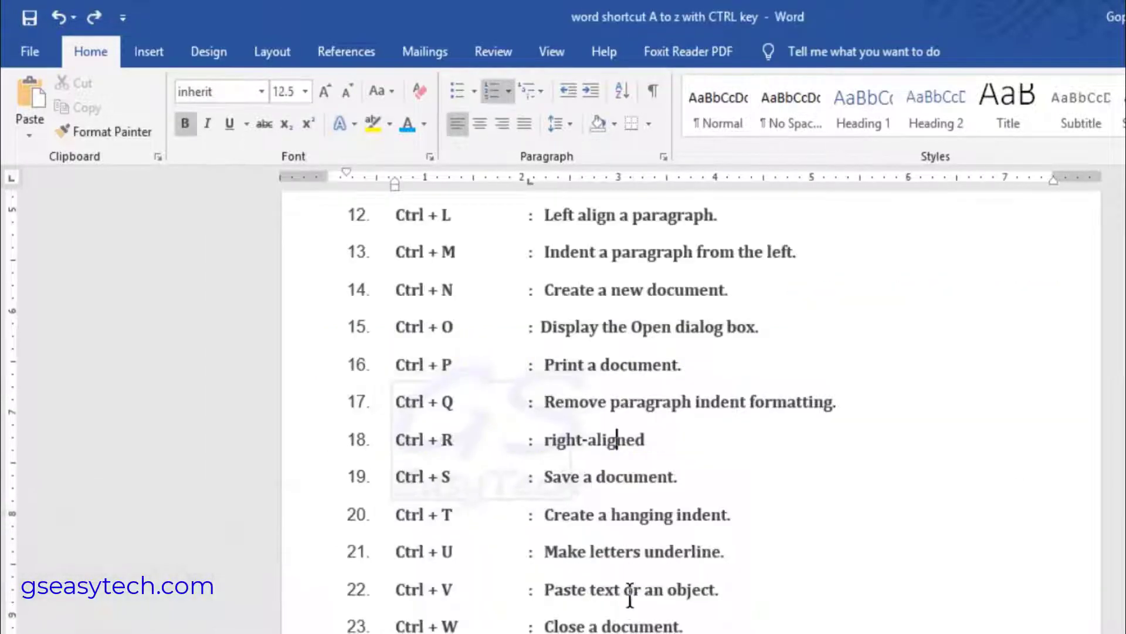
key("ctrl+s")
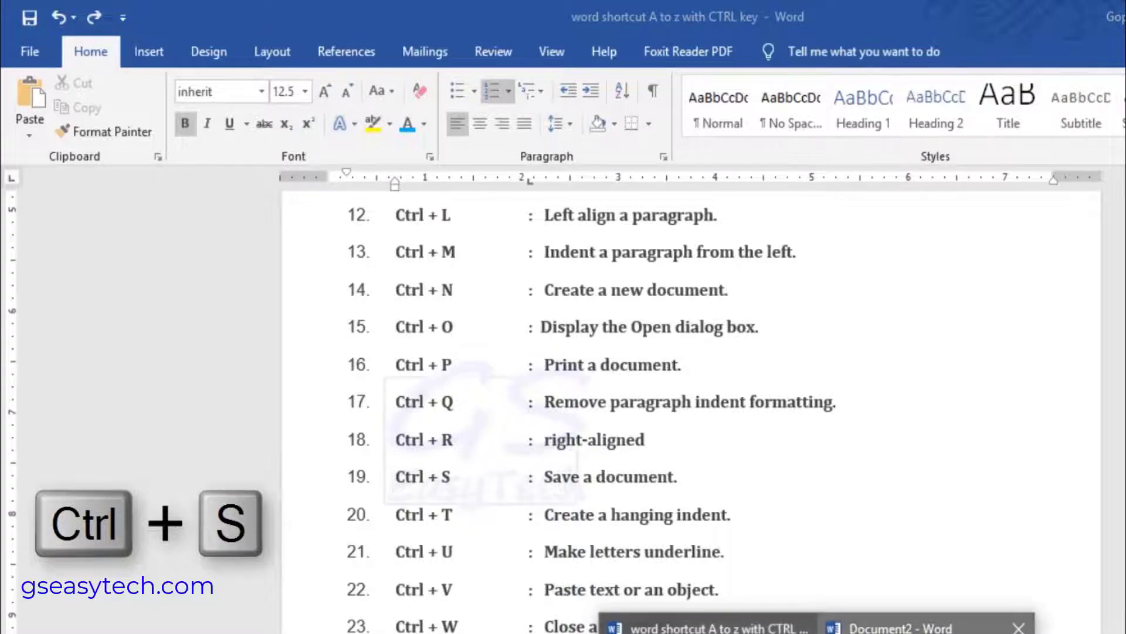
left_click(880, 625)
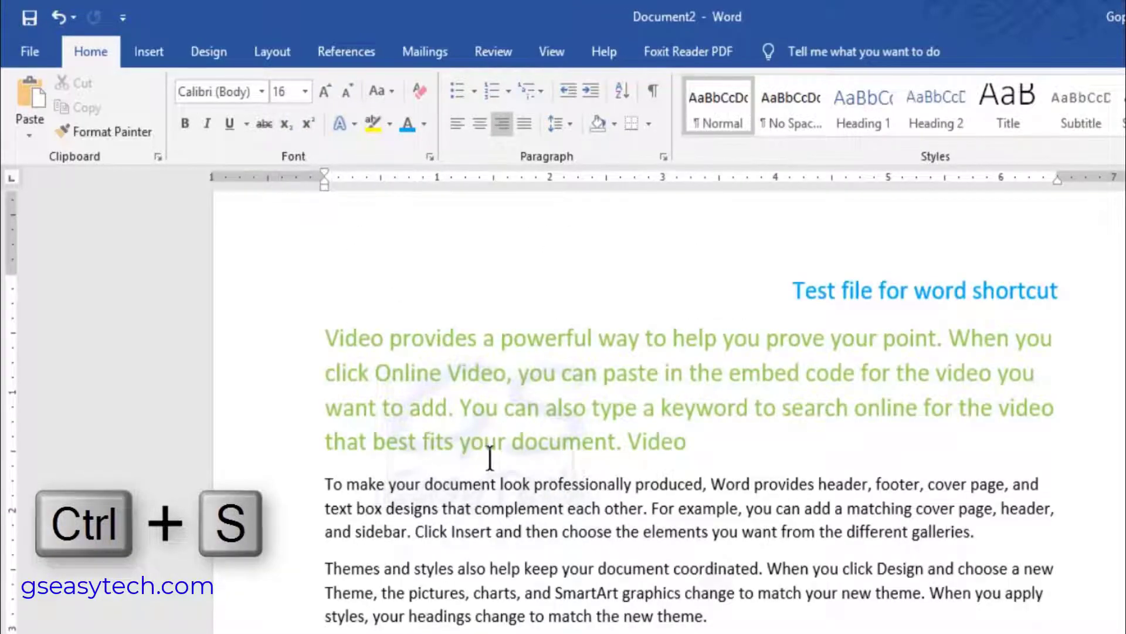
key("ctrl+s")
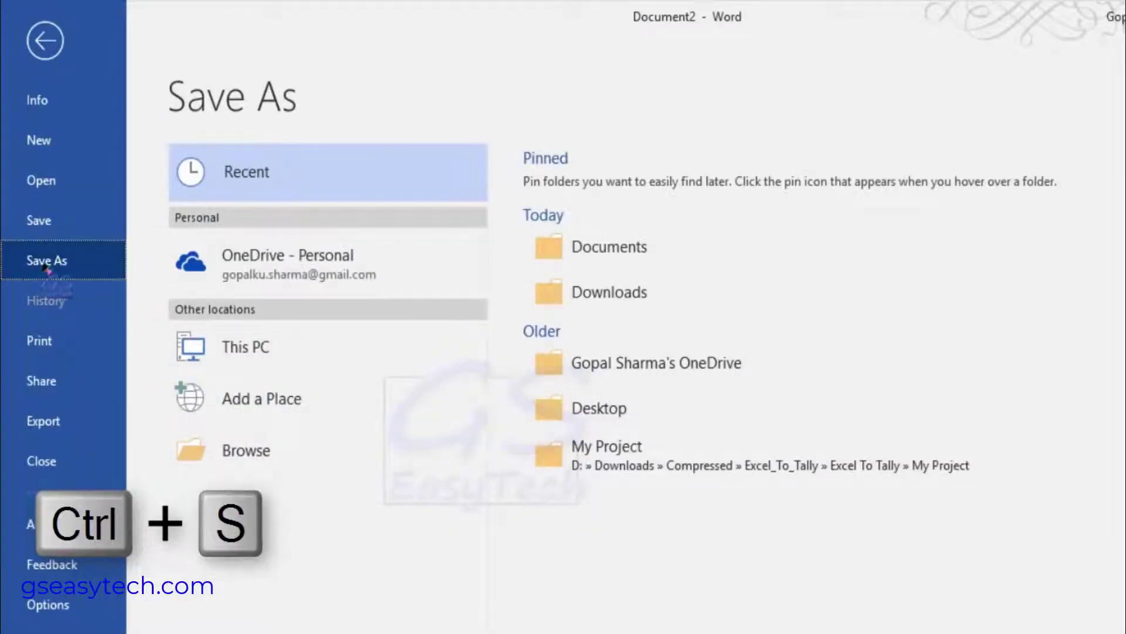
left_click(250, 455)
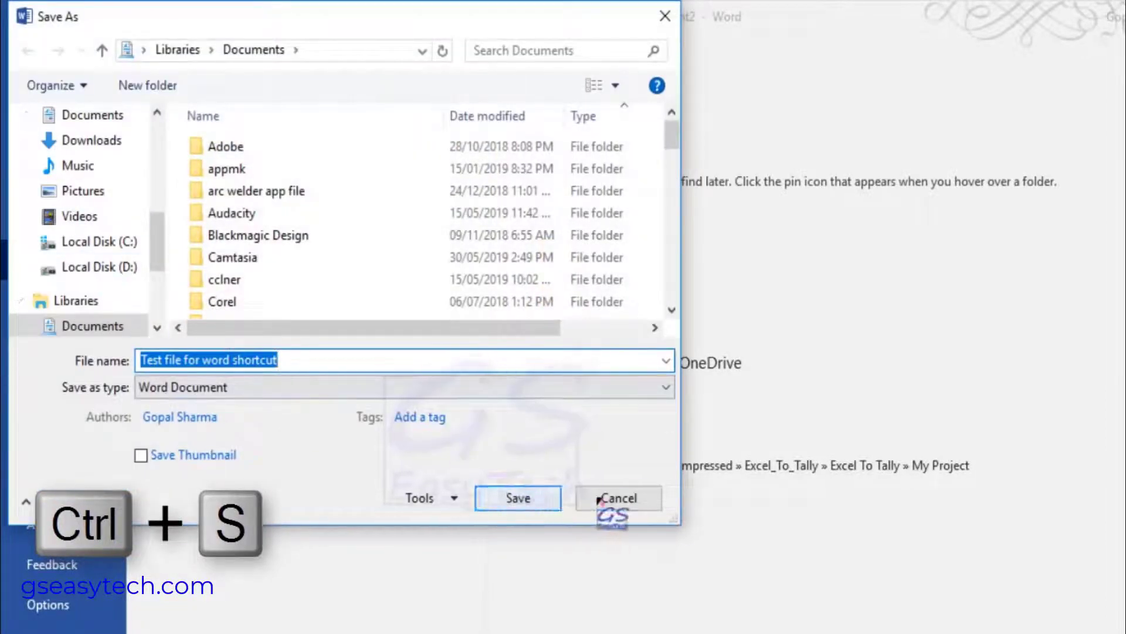
left_click(623, 500)
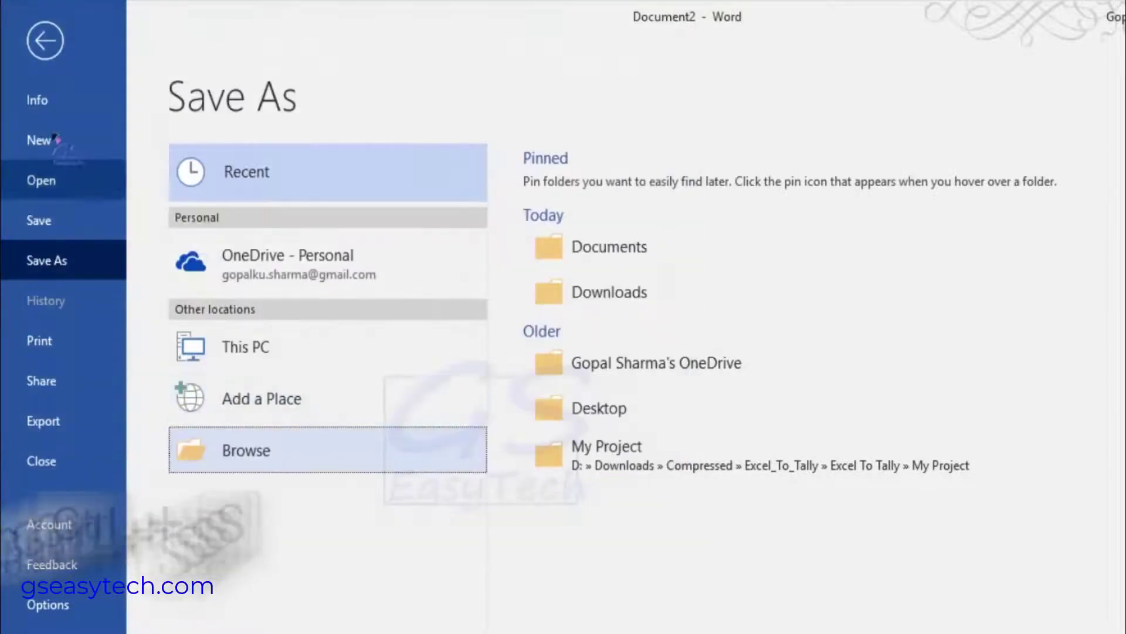
key("Escape")
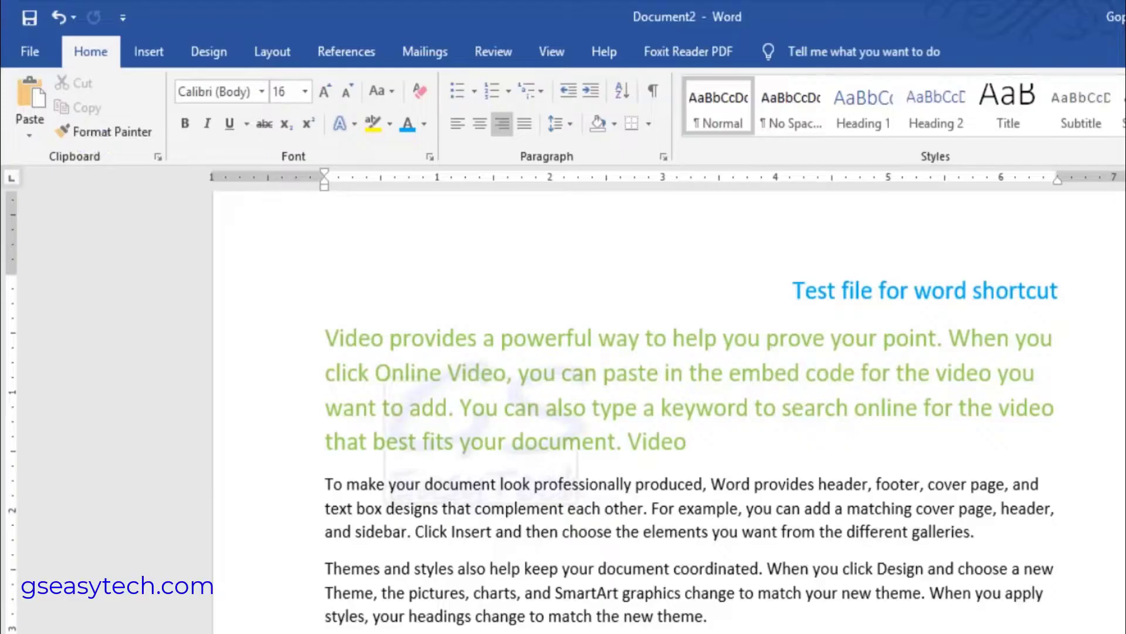
key("alt+Tab")
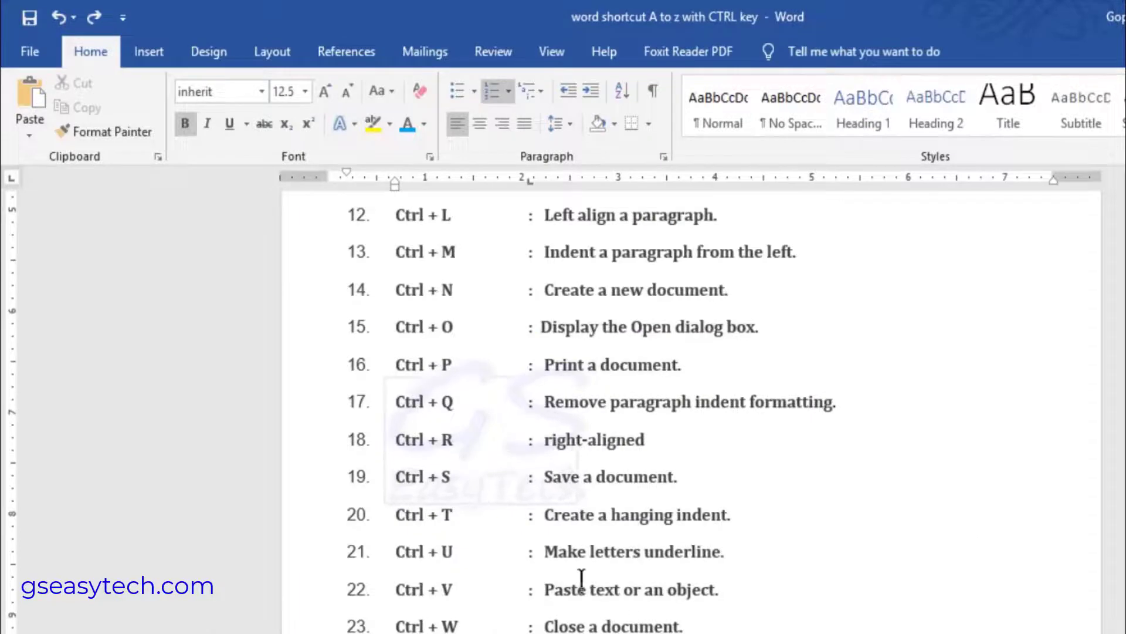
scroll(545, 538, "down", 1)
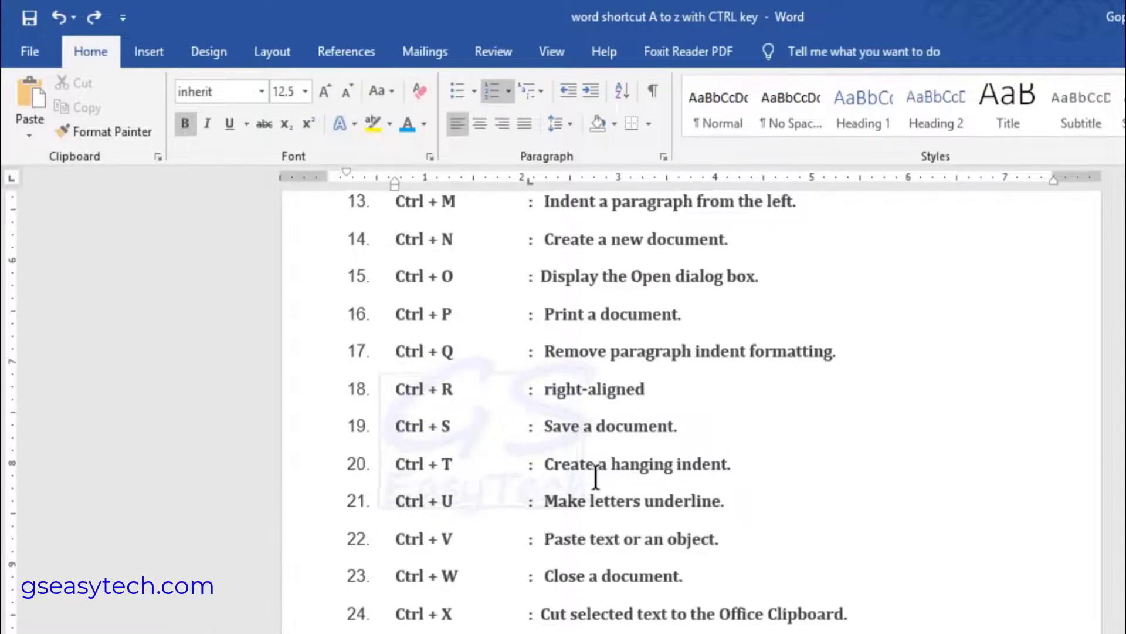
key("ctrl+t")
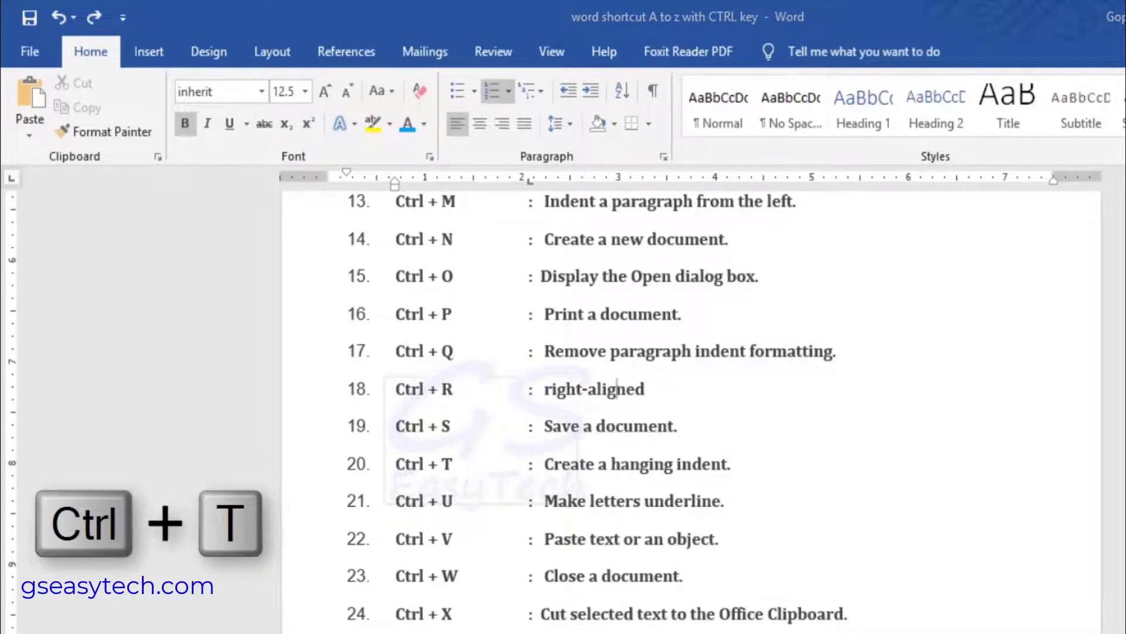
left_click(915, 616)
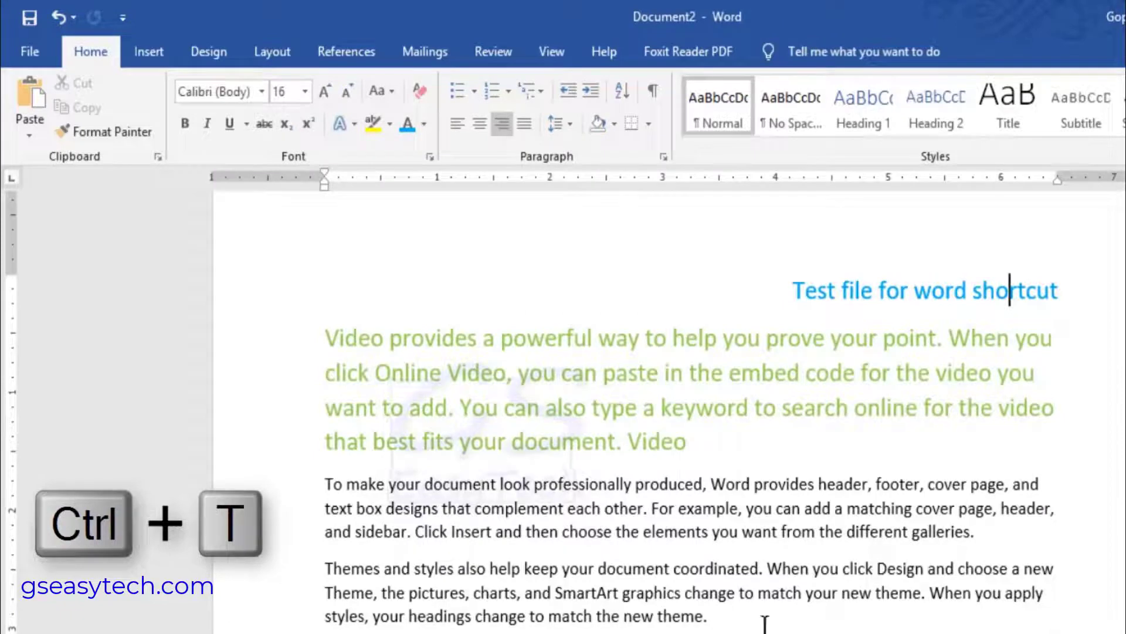
left_click(415, 485)
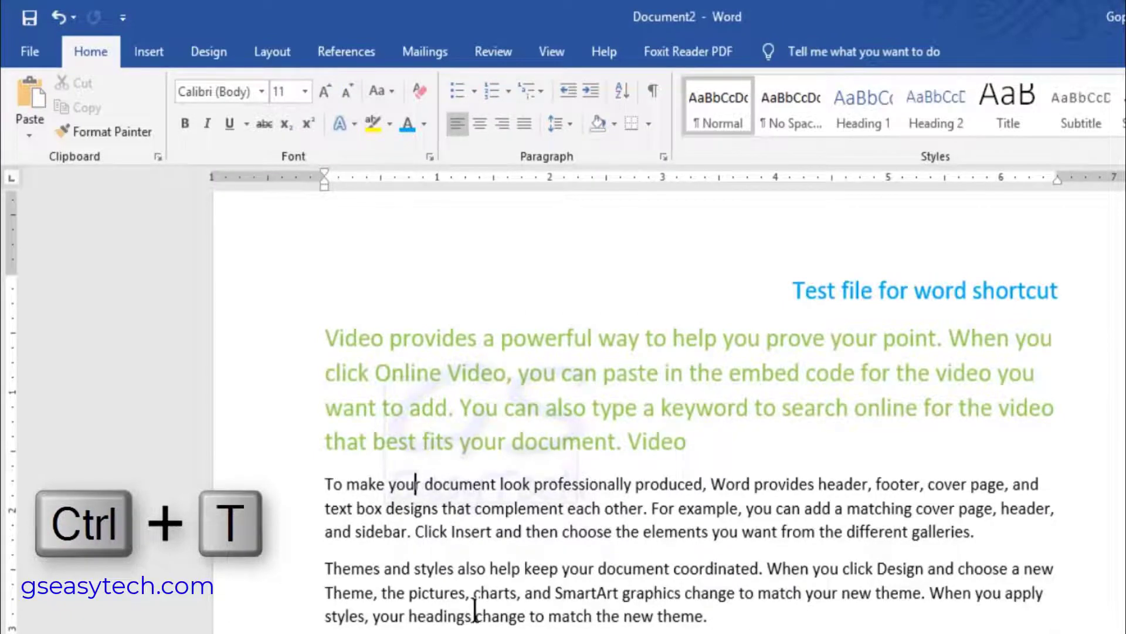
key("ctrl+t")
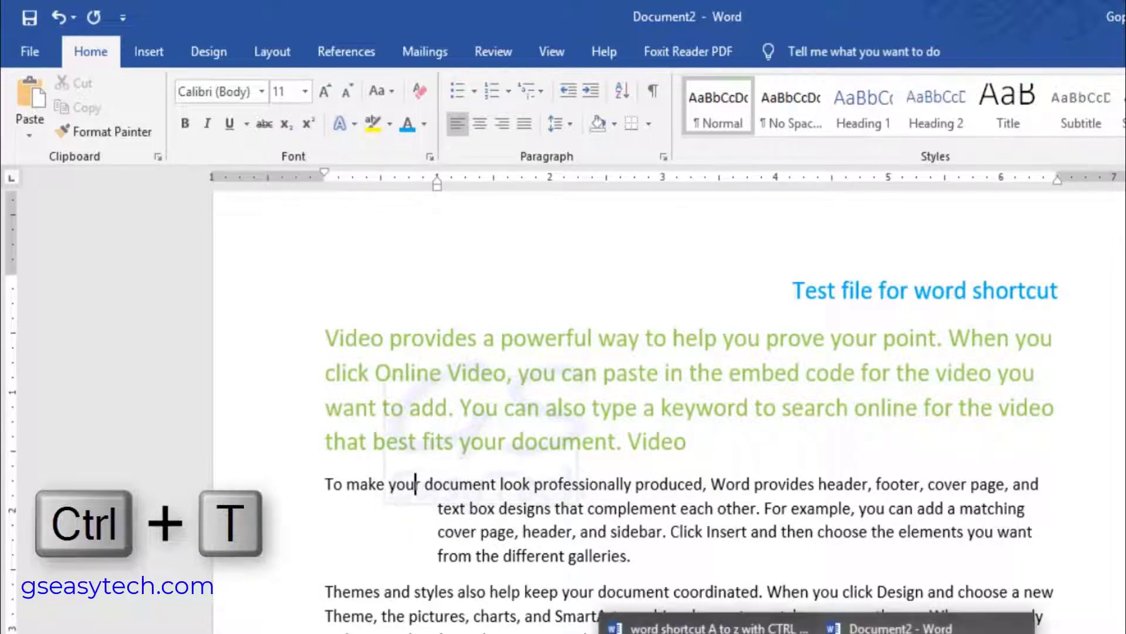
key("ctrl+shift+t")
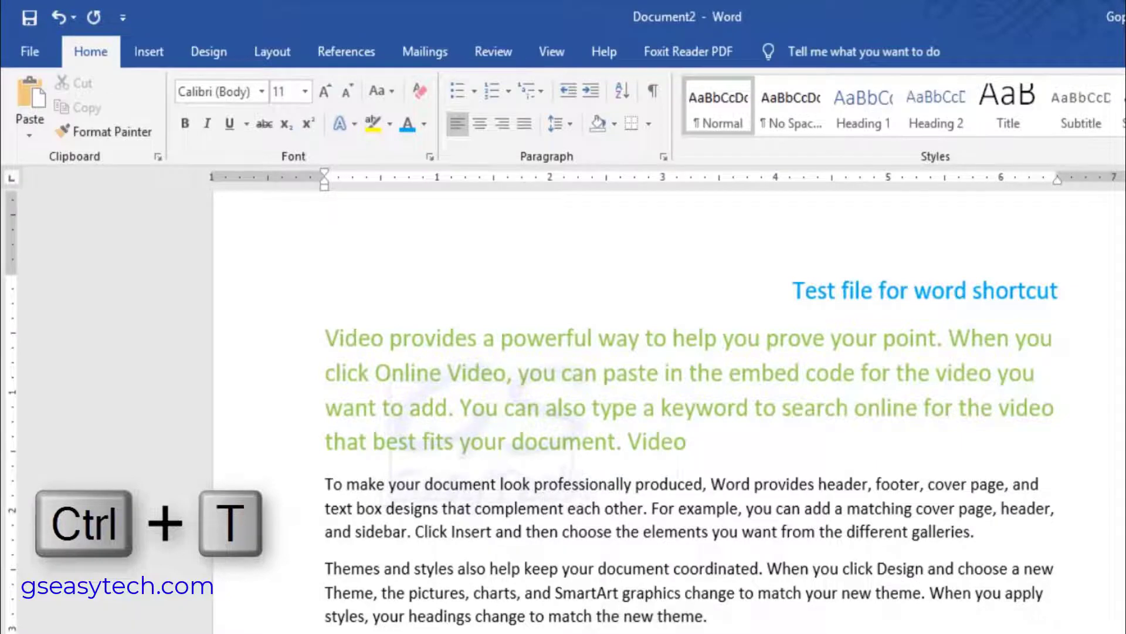
left_click(682, 625)
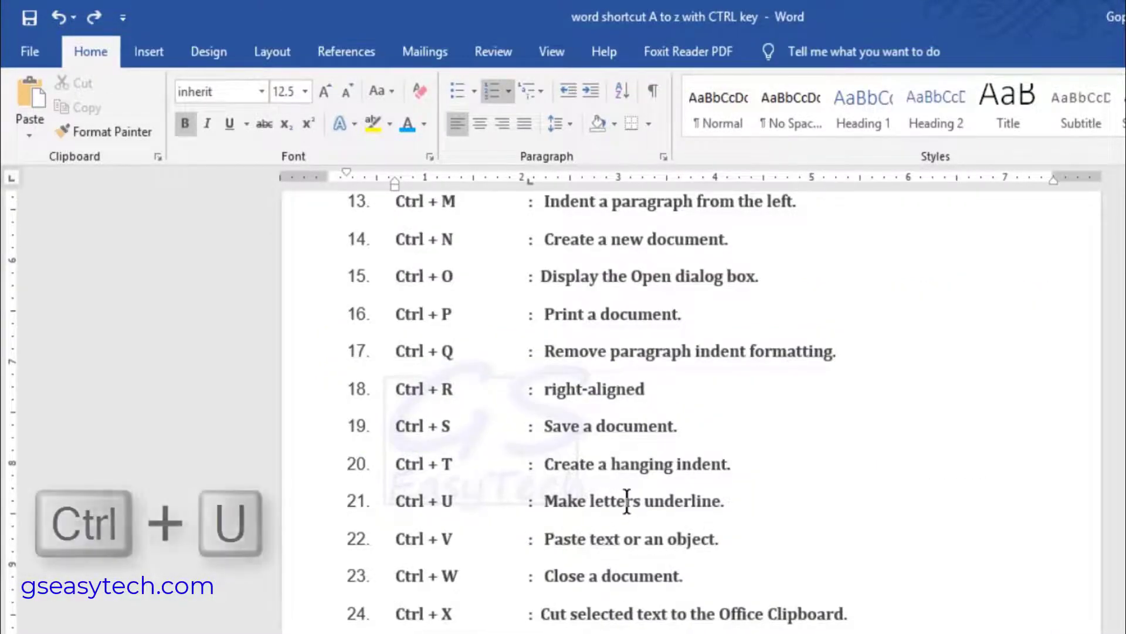
left_click_drag(545, 500, 756, 510)
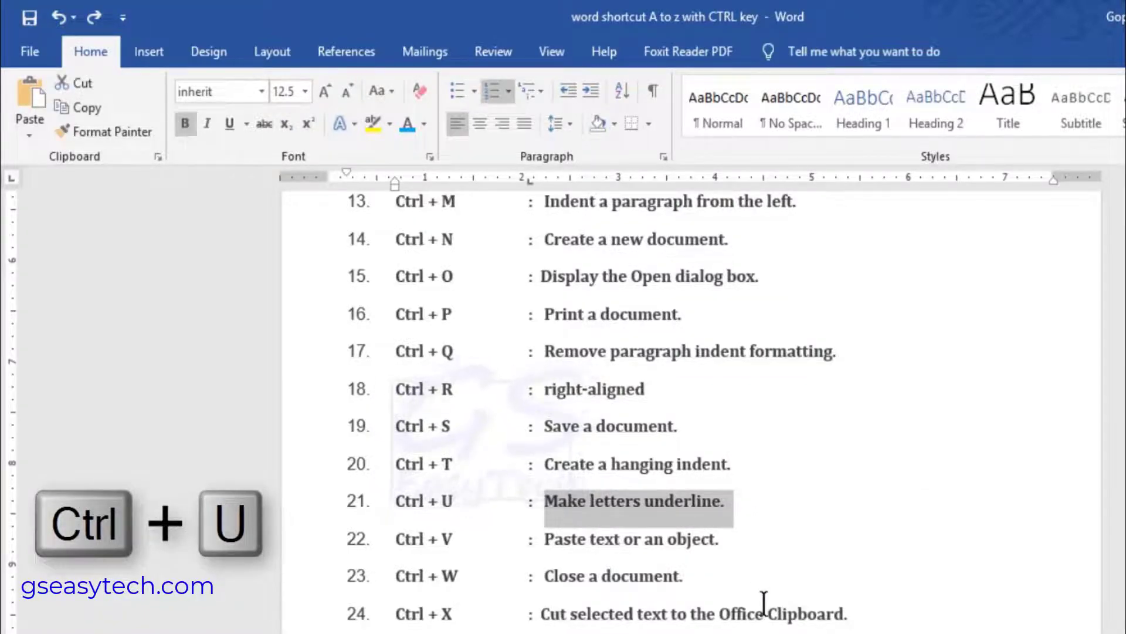
key("ctrl+u")
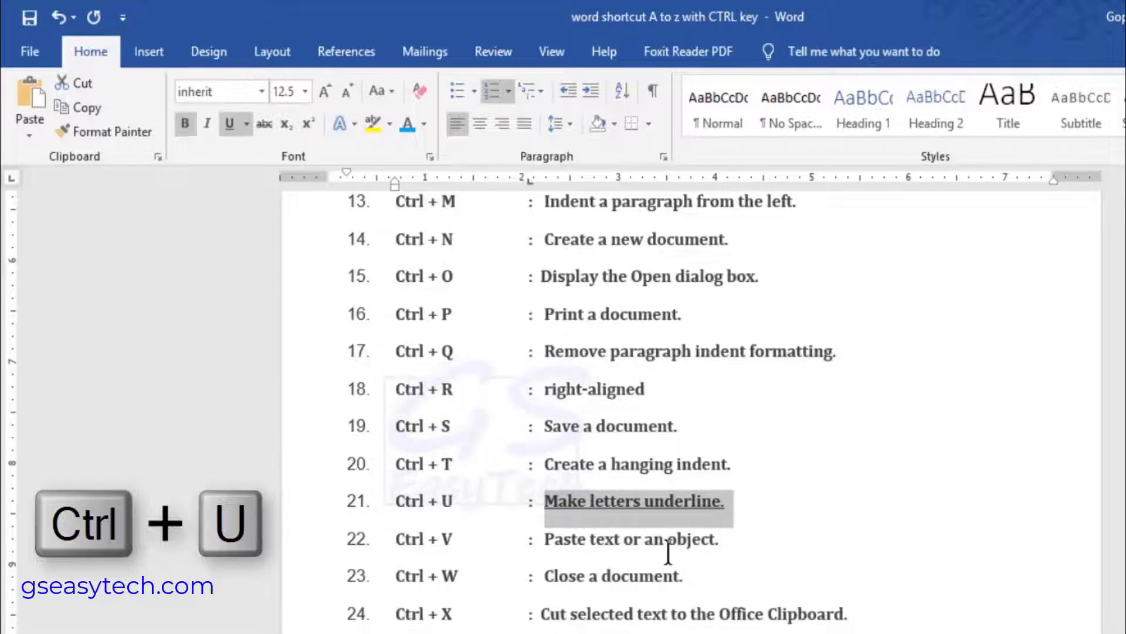
key("ctrl+u")
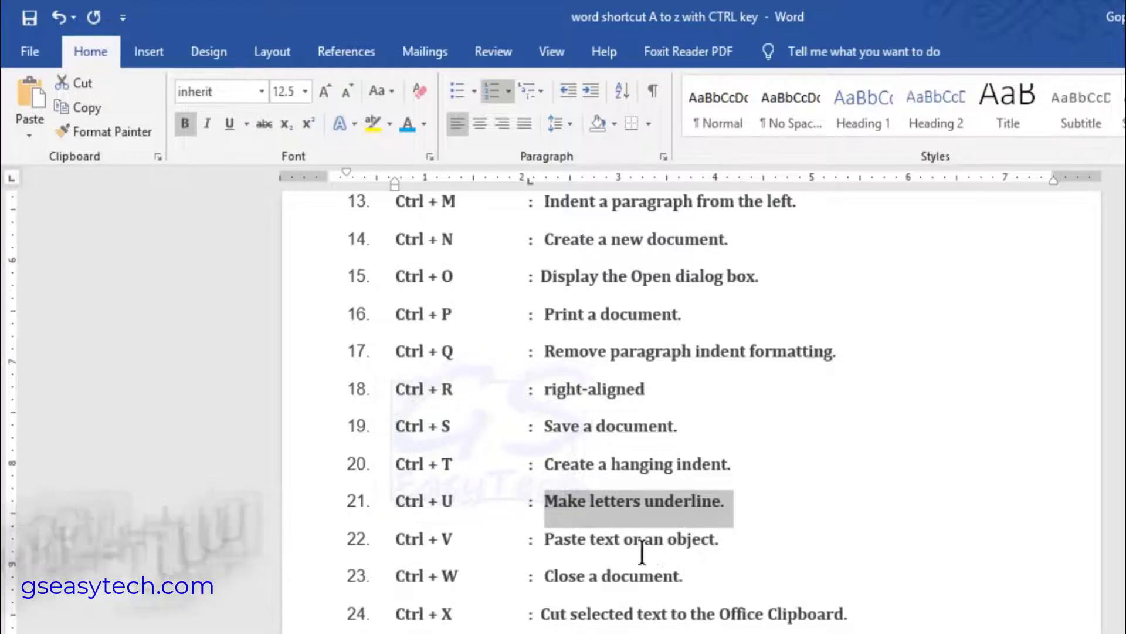
left_click(572, 539)
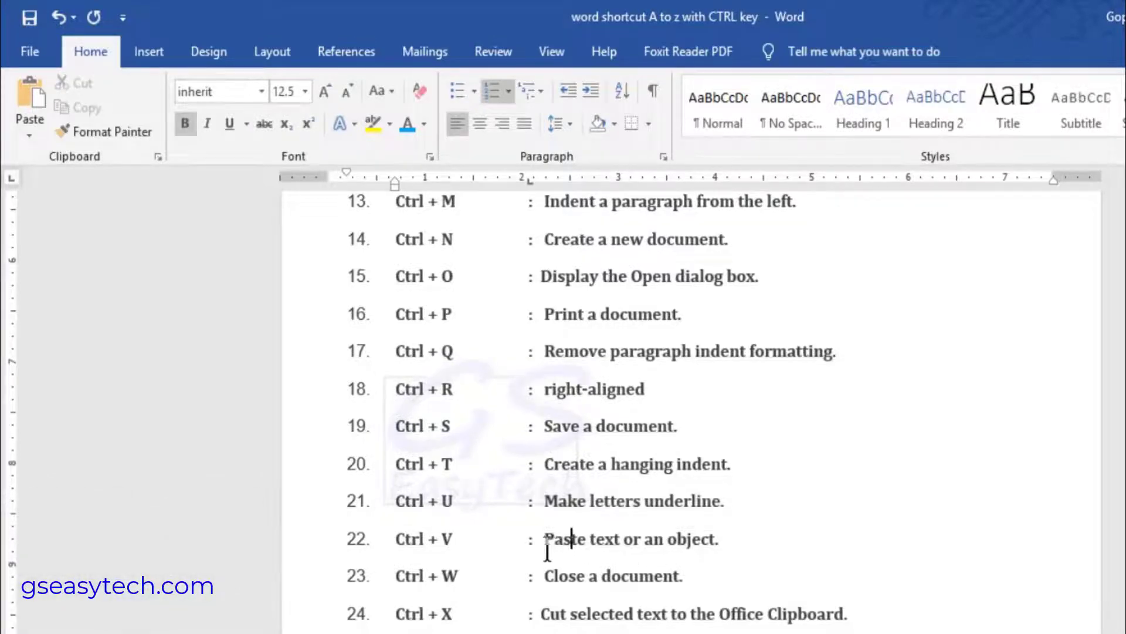
left_click(589, 539)
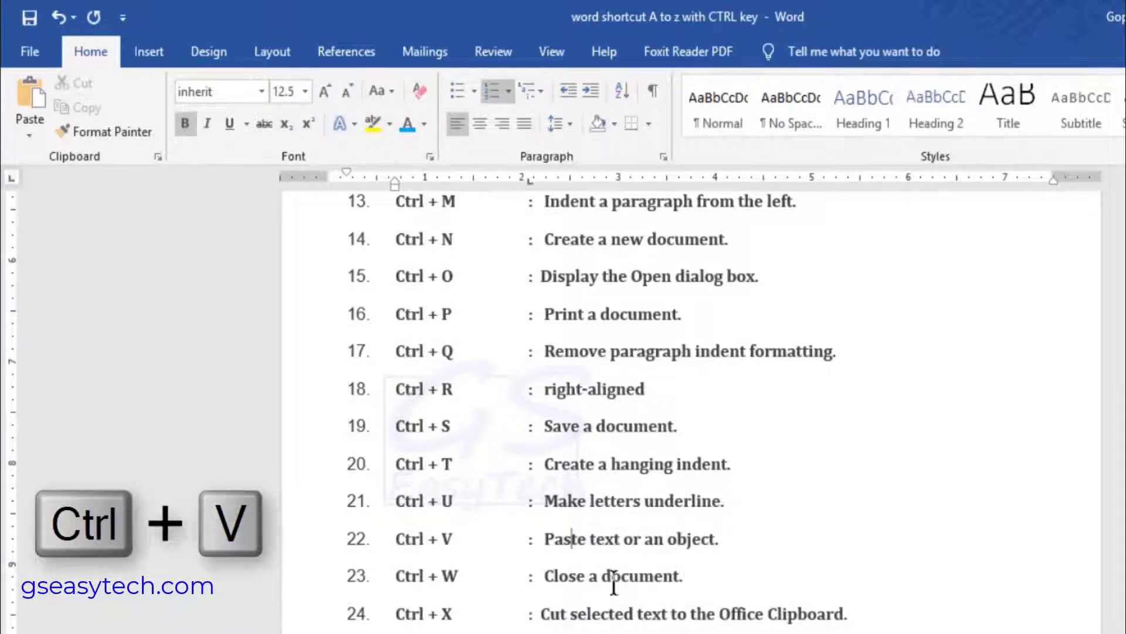
left_click_drag(541, 614, 670, 613)
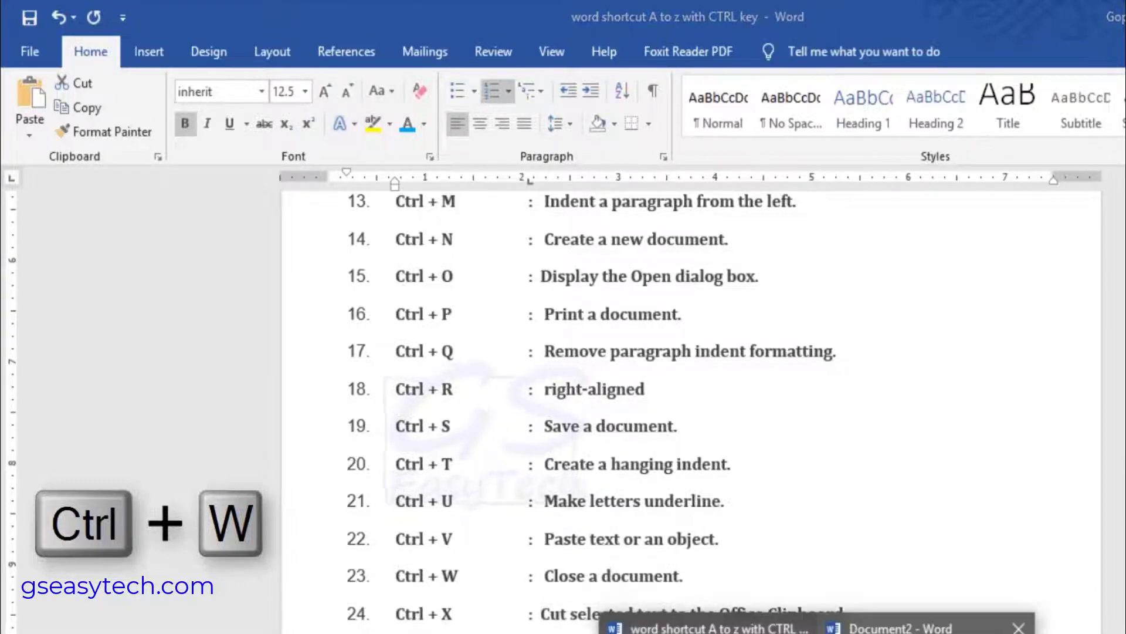
Close the test document with Ctrl+W without saving its changes.
key("ctrl+w")
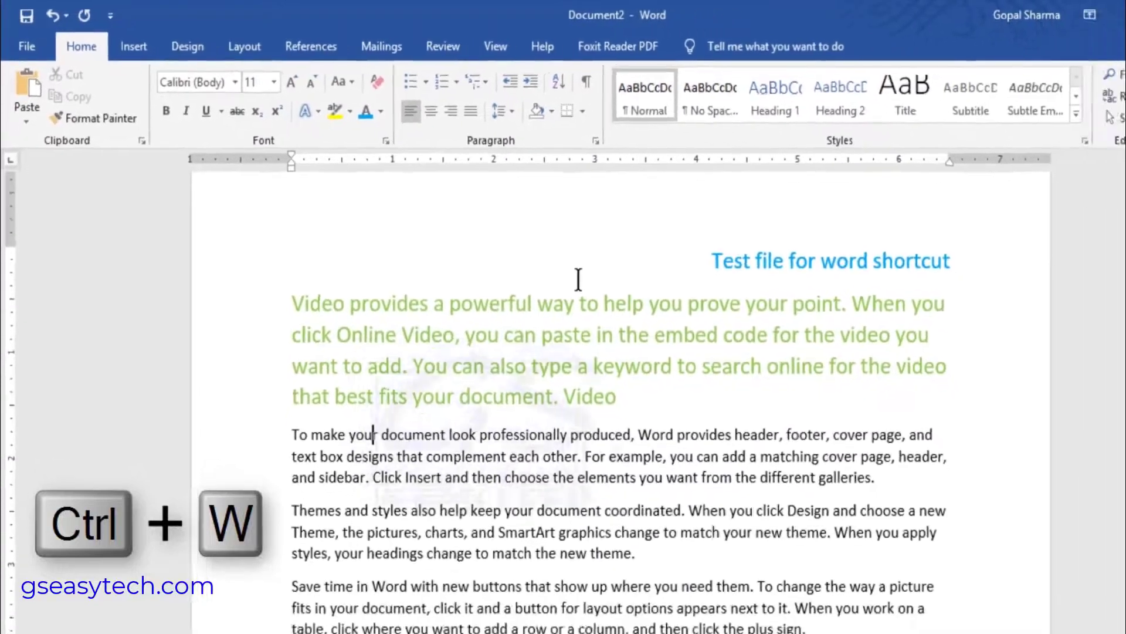
key("ctrl+w")
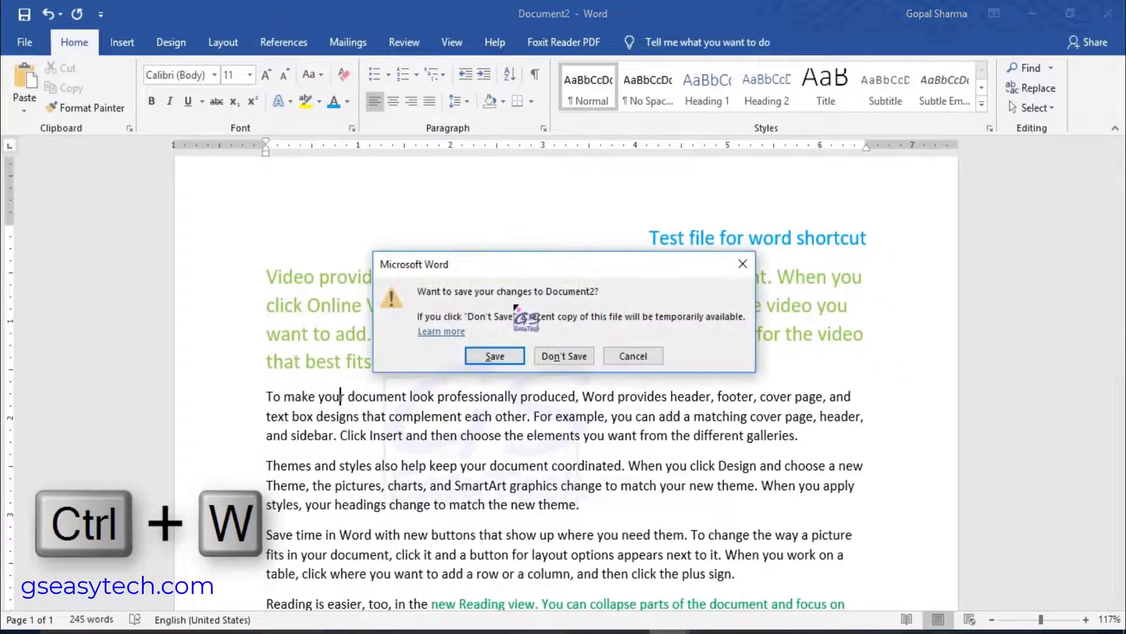
left_click(564, 355)
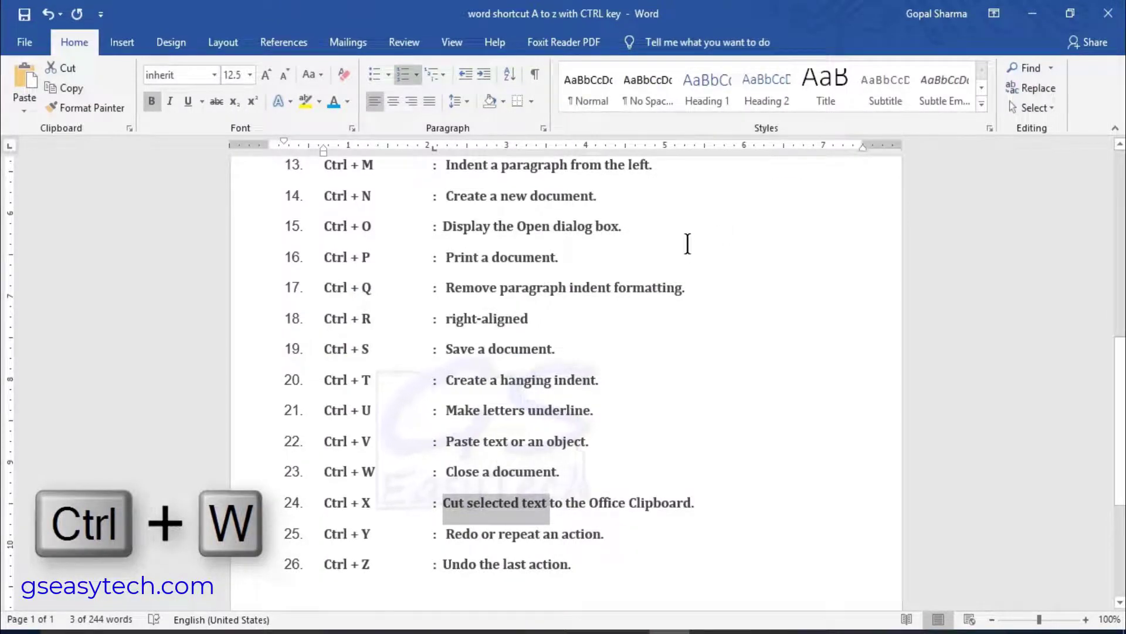
Save and close the shortcut list, then reopen 'word shortcut A to z with CTRL key' from Recent.
key("ctrl+w")
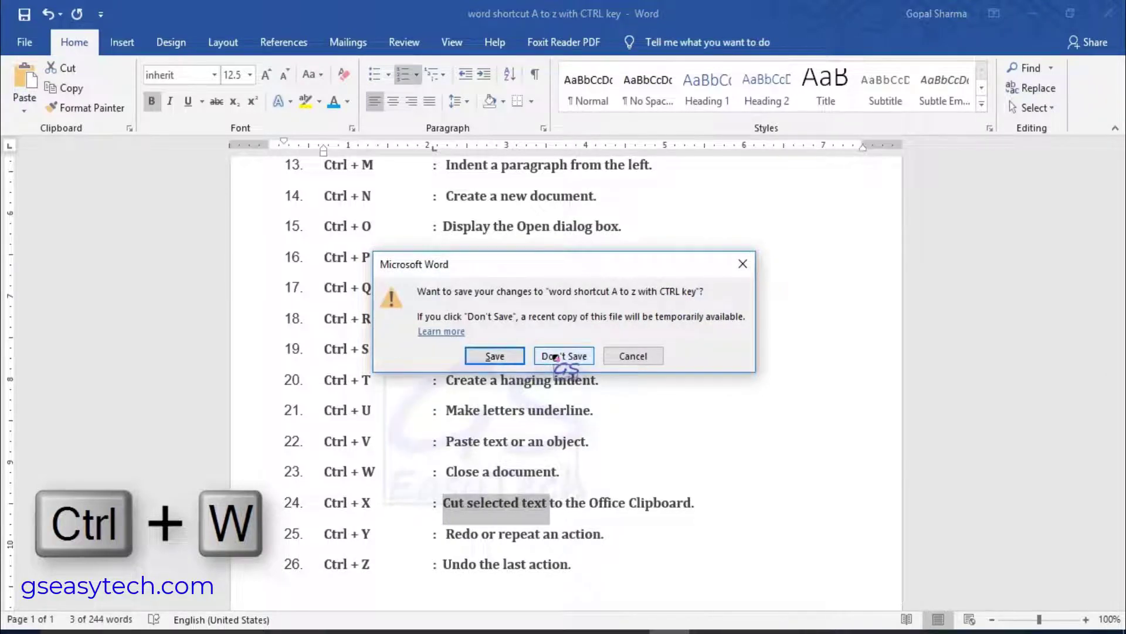
left_click(496, 356)
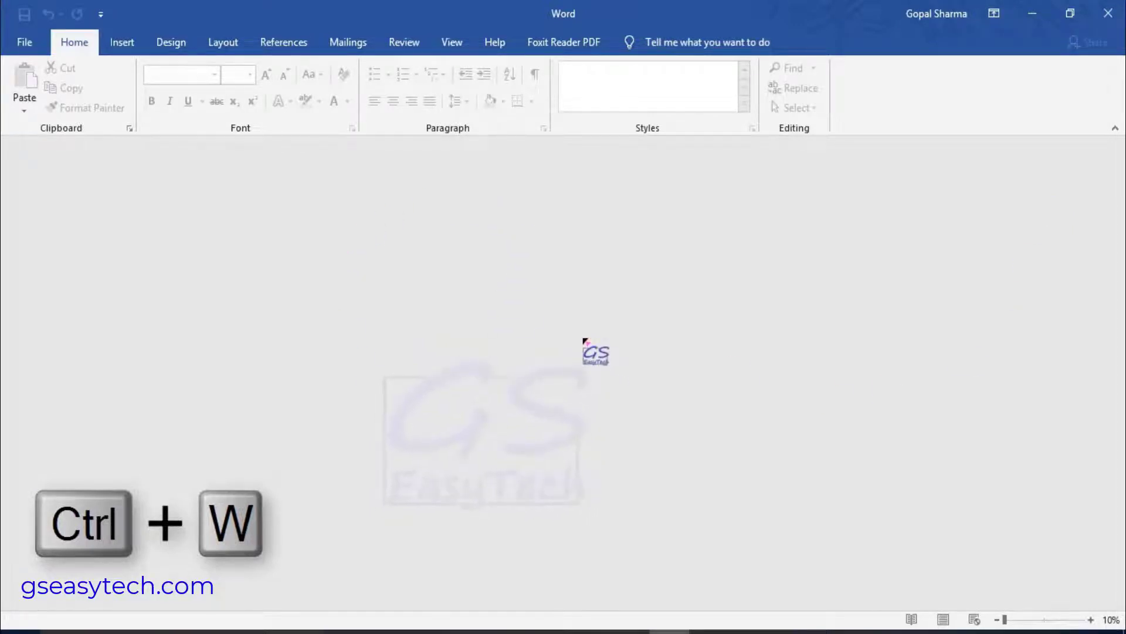
key("ctrl+o")
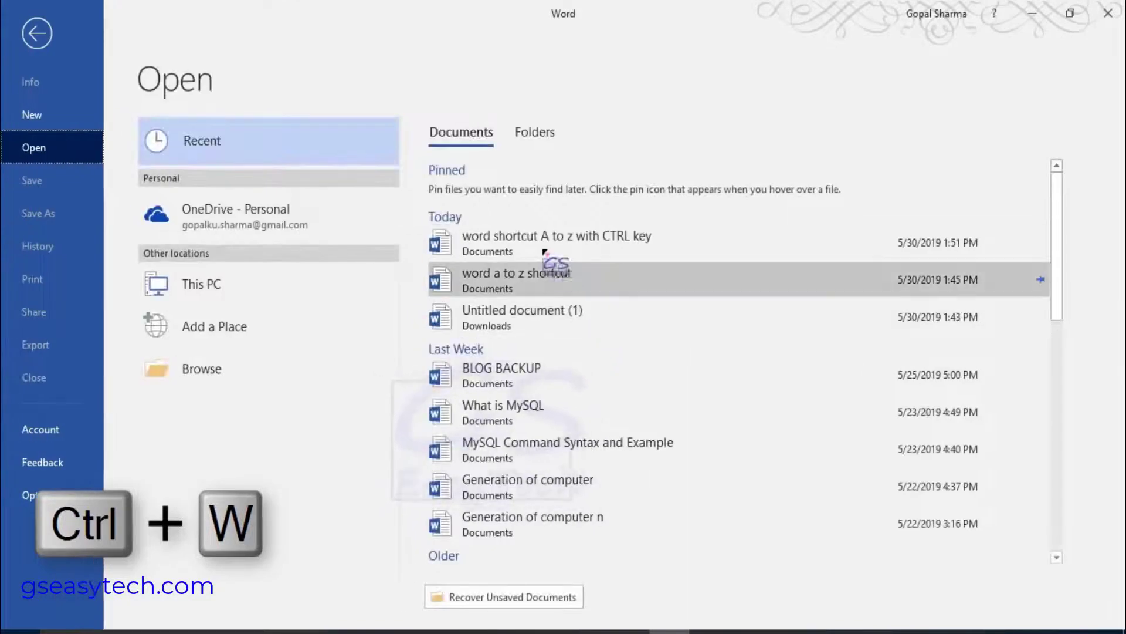
left_click(540, 243)
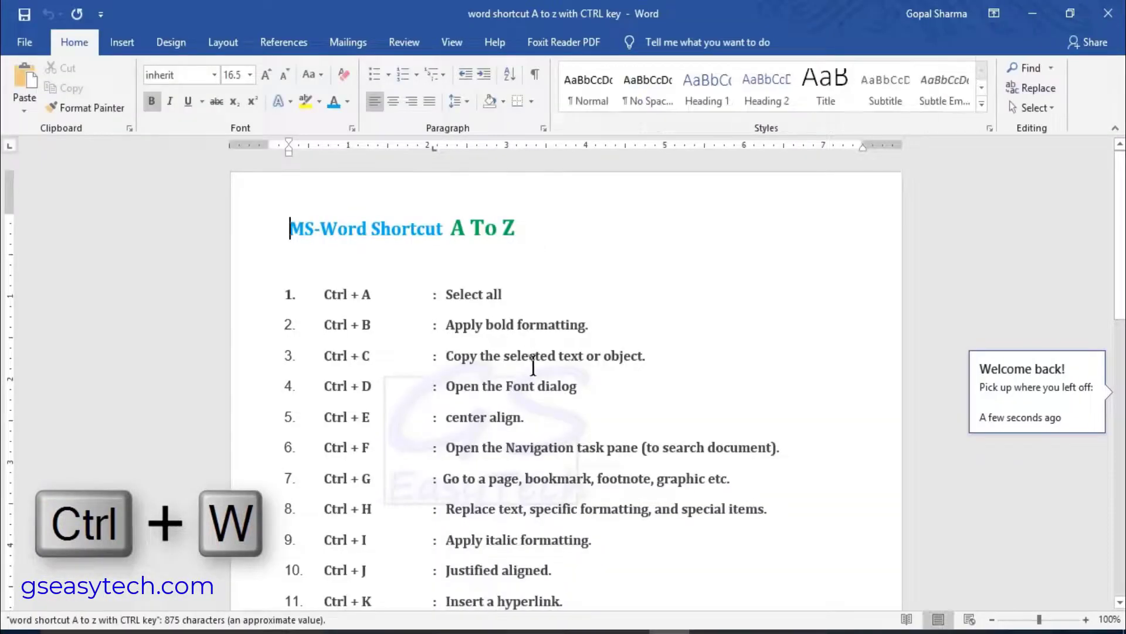
left_click(1056, 393)
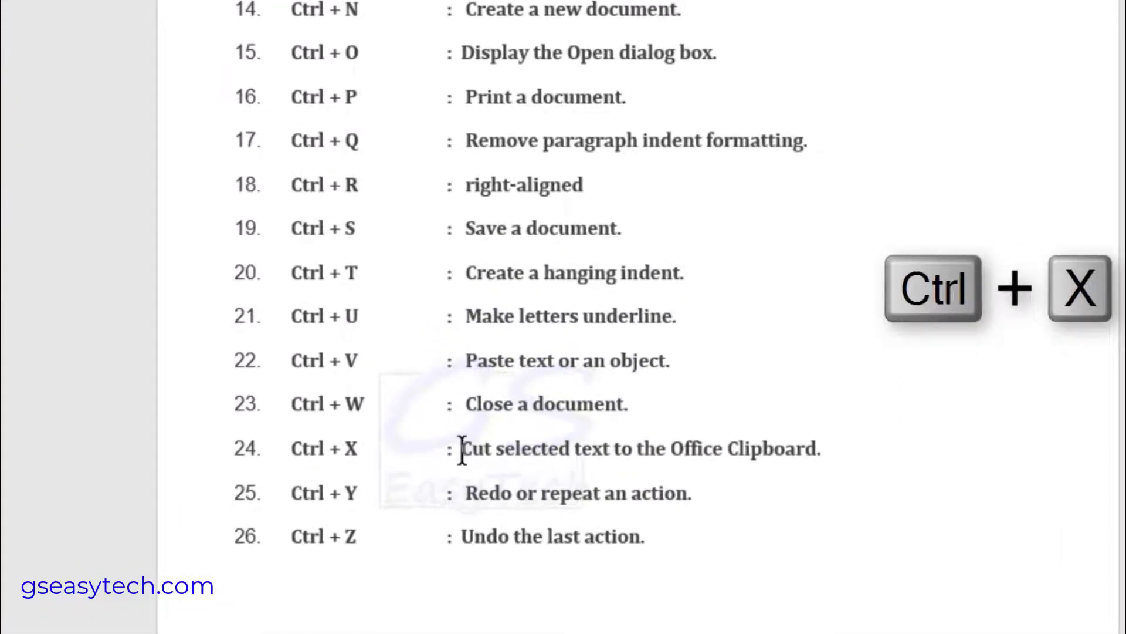
left_click_drag(464, 450, 822, 449)
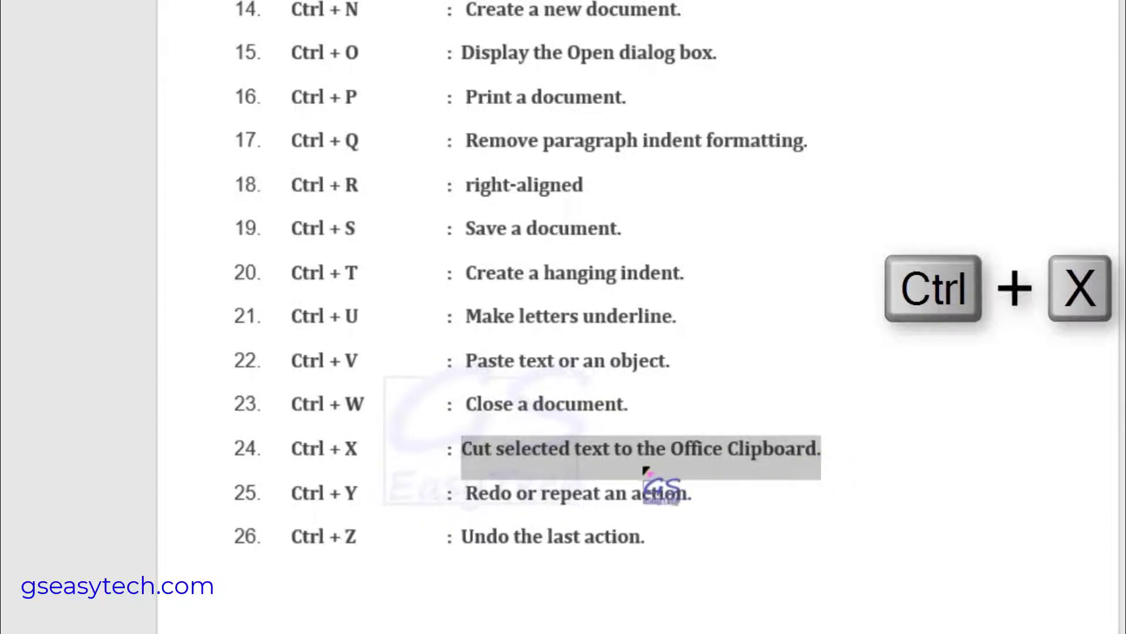
key("ctrl+x")
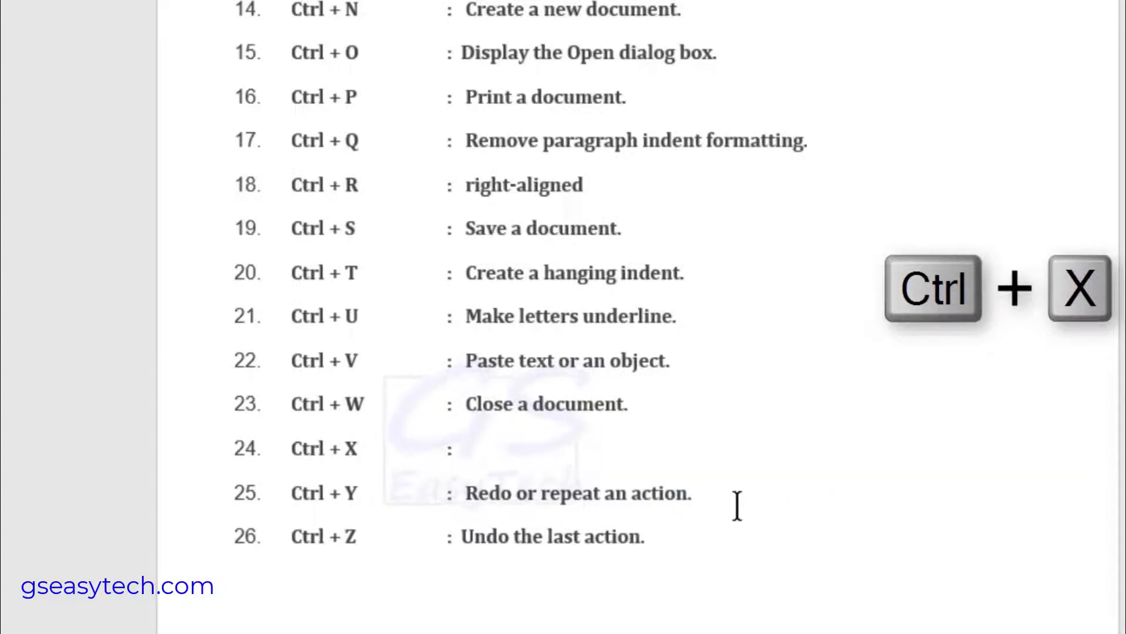
key("ctrl+End")
key("ctrl+v")
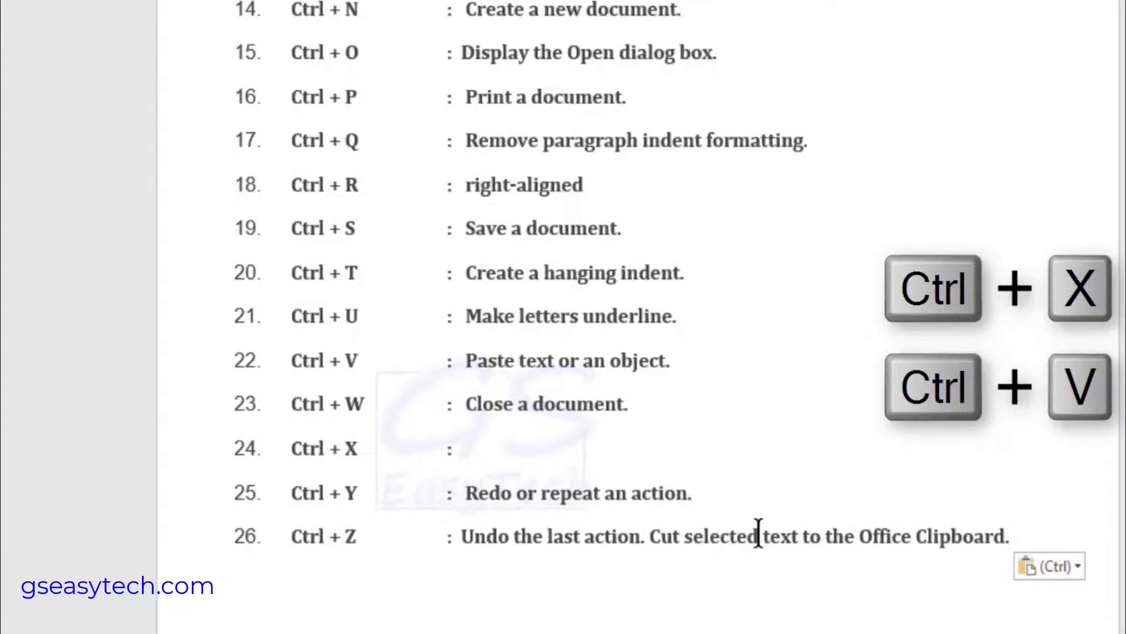
key("ctrl+z")
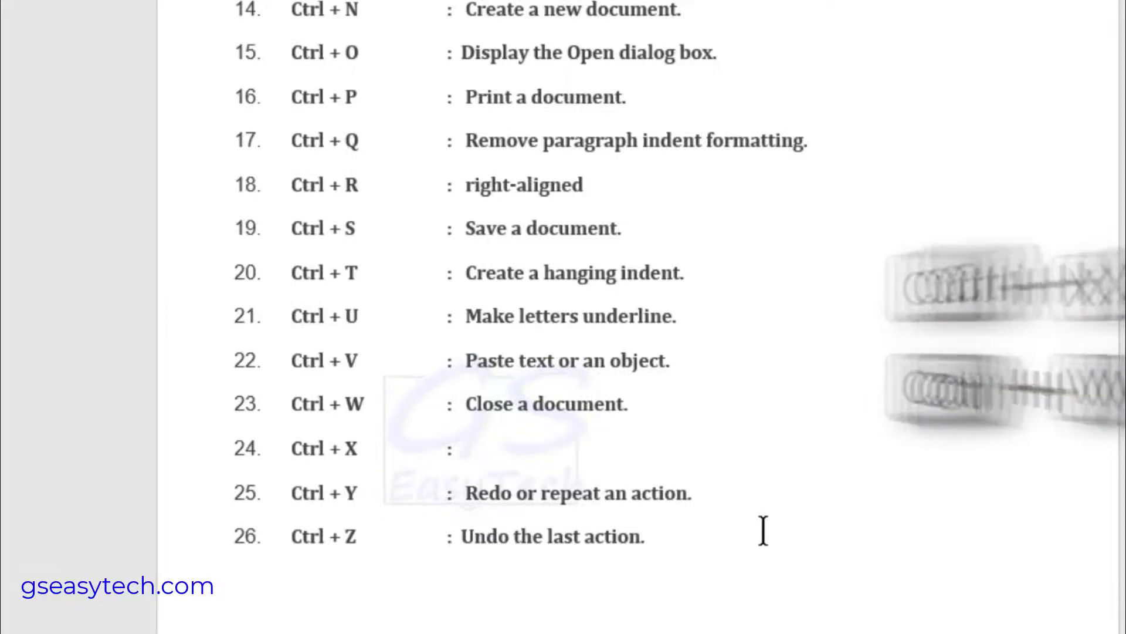
key("ctrl+z")
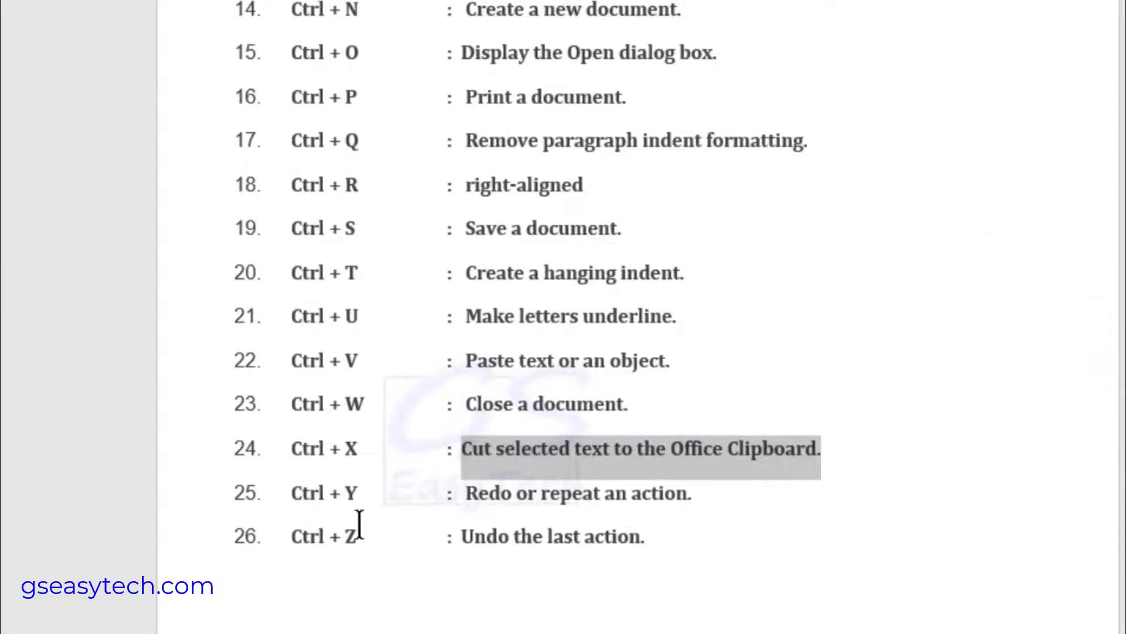
left_click(528, 494)
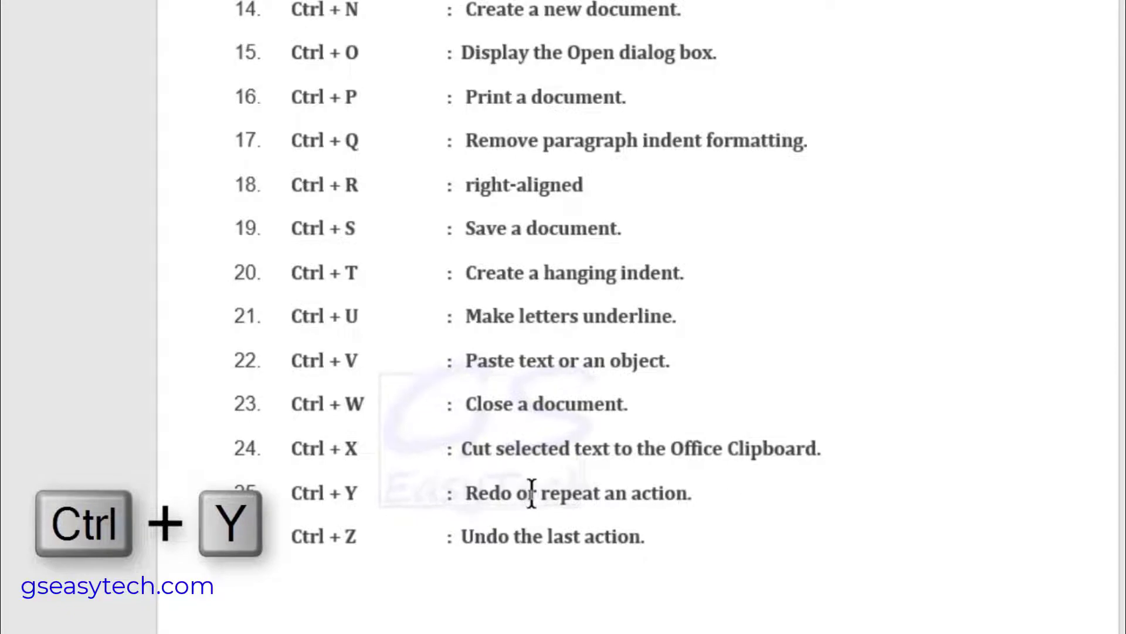
key("ctrl+y")
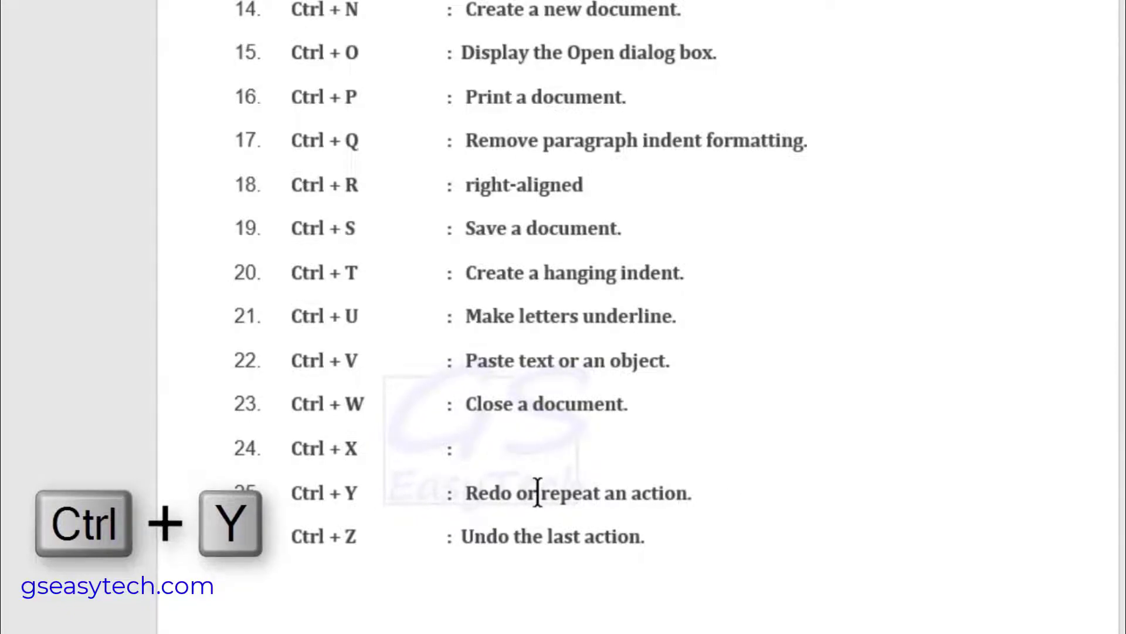
key("ctrl+y")
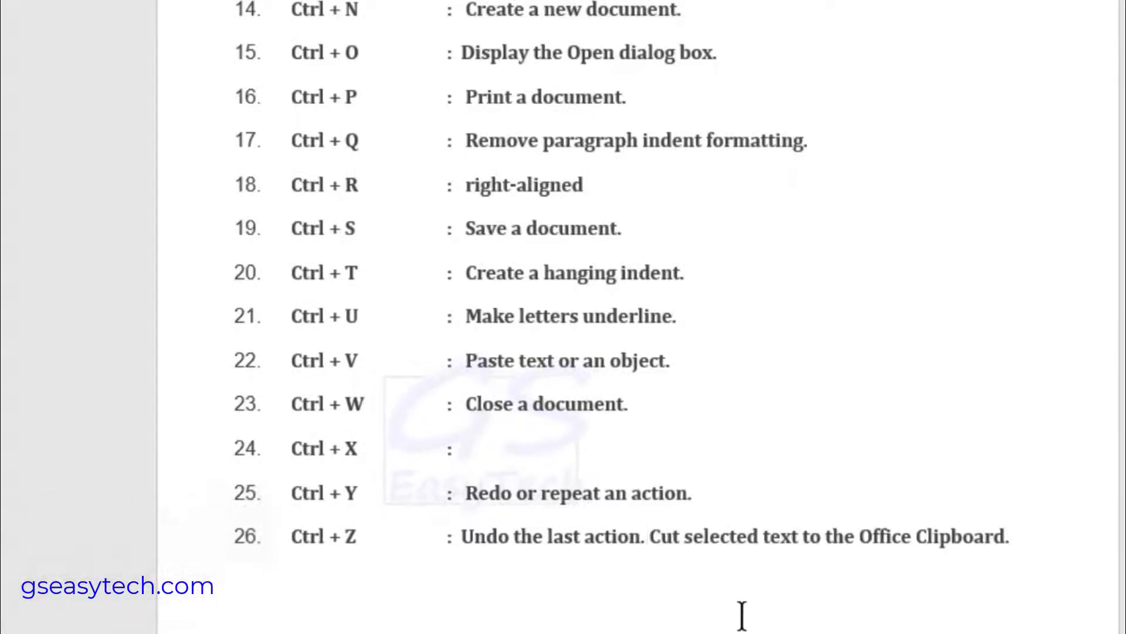
key("ctrl+z")
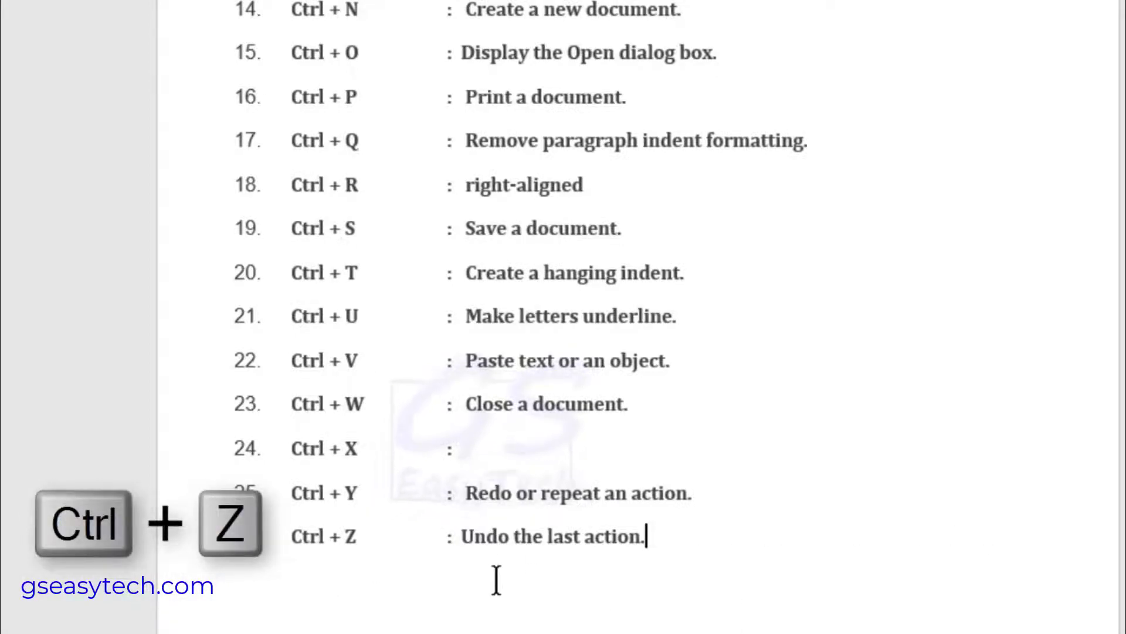
key("ctrl+z")
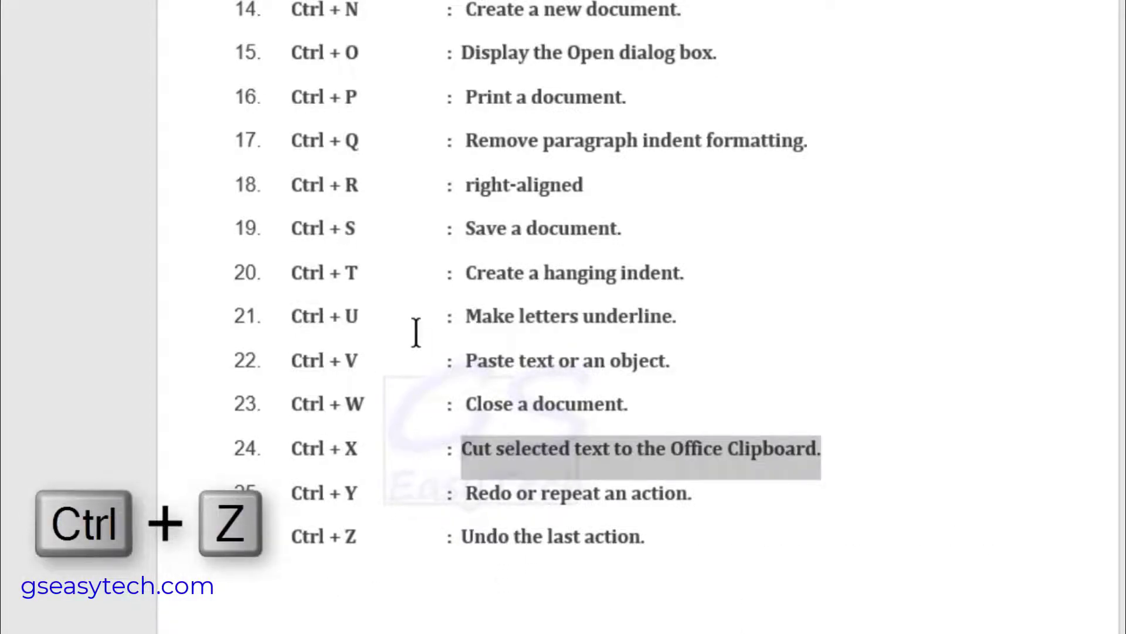
scroll(411, 320, "up", 5)
scroll(407, 309, "up", 3)
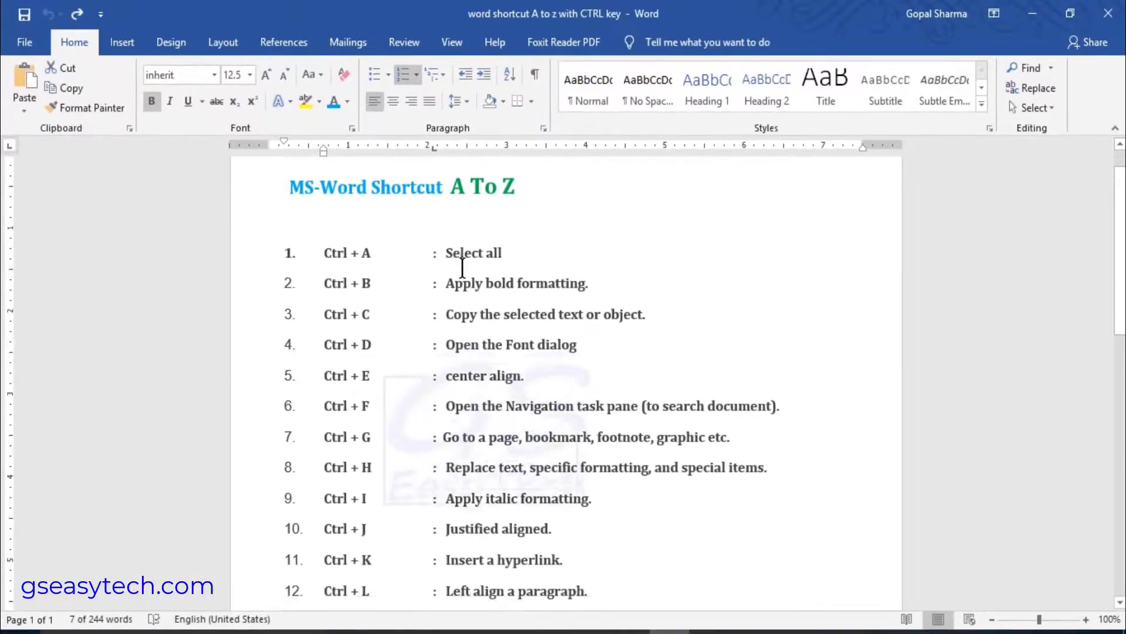
scroll(461, 264, "down", 1)
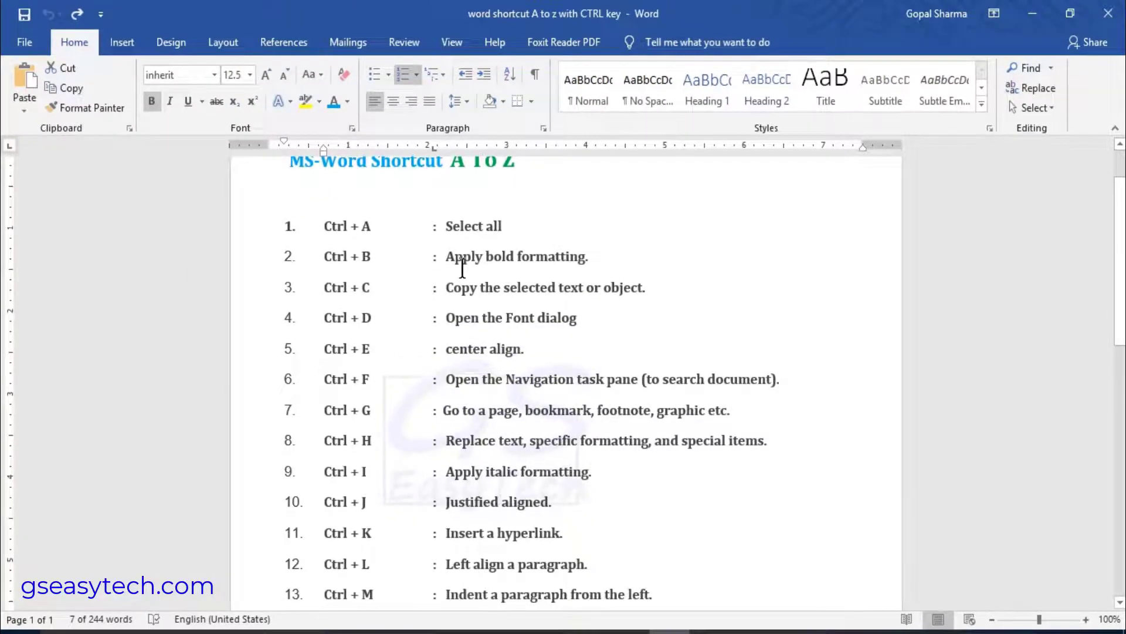
scroll(462, 268, "up", 1)
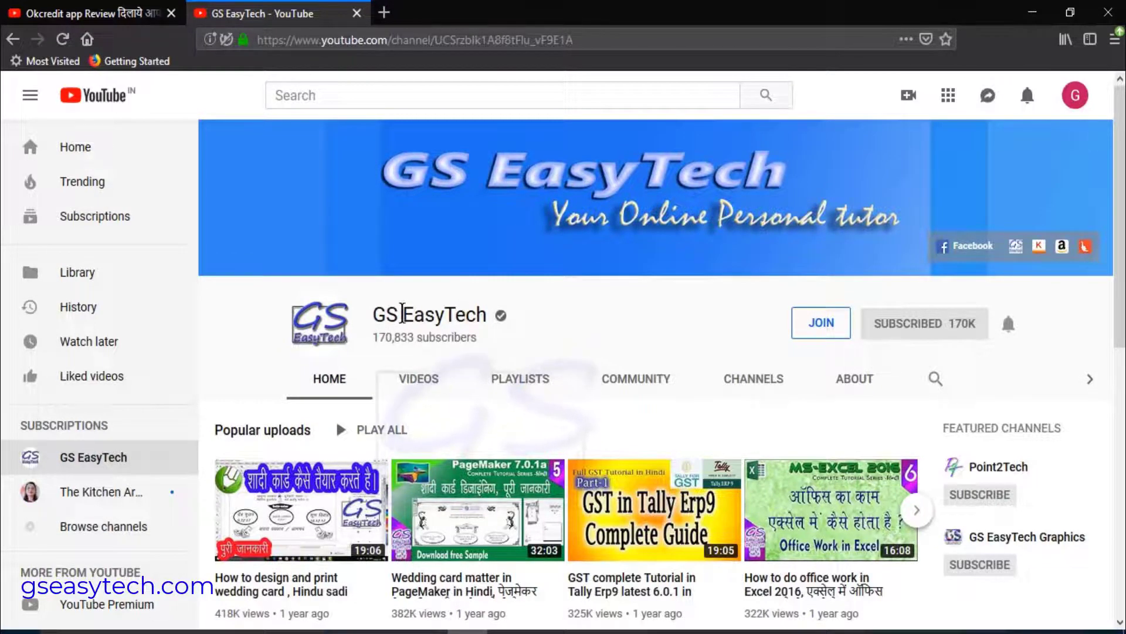
Open the GS EasyTech Community posts and browse down to the ALU question poll.
left_click(651, 382)
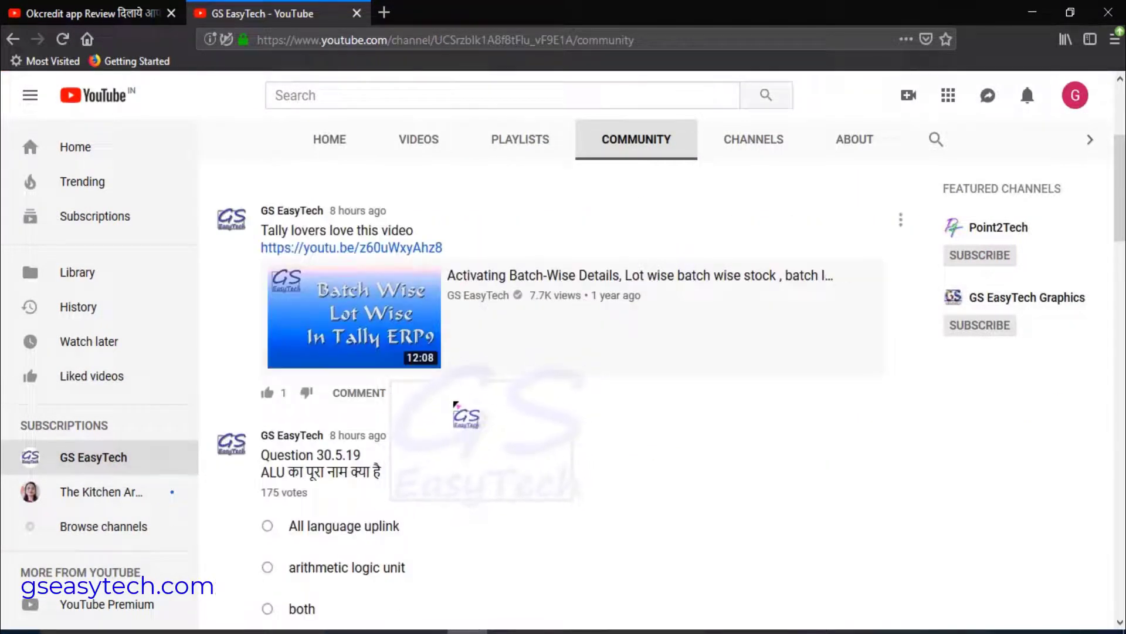
scroll(460, 429, "down", 4)
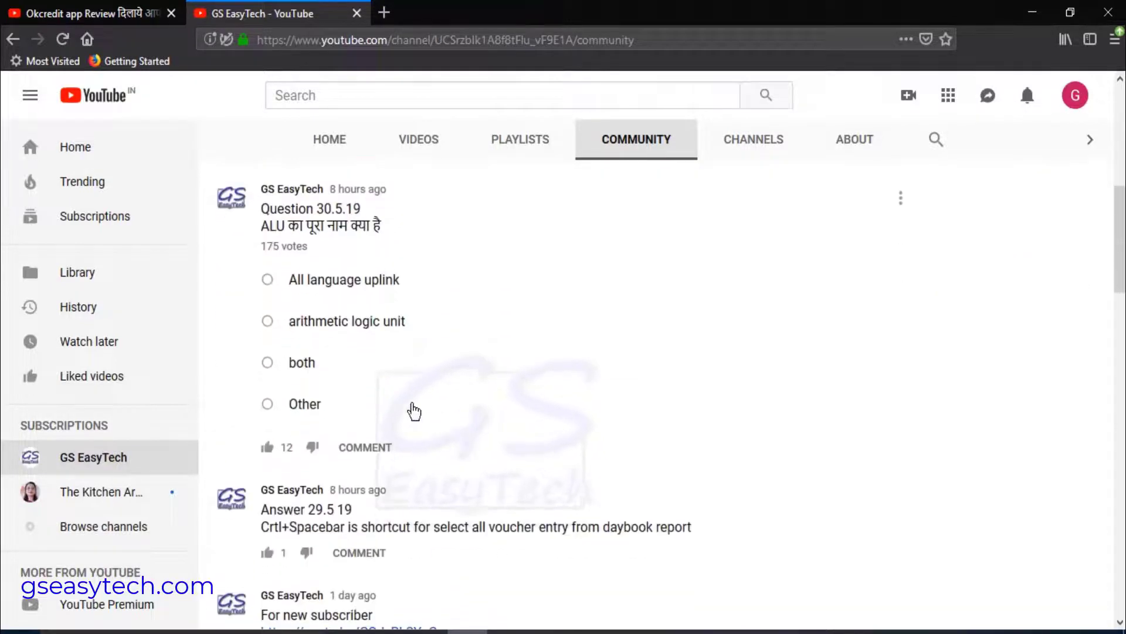
scroll(328, 328, "up", 2)
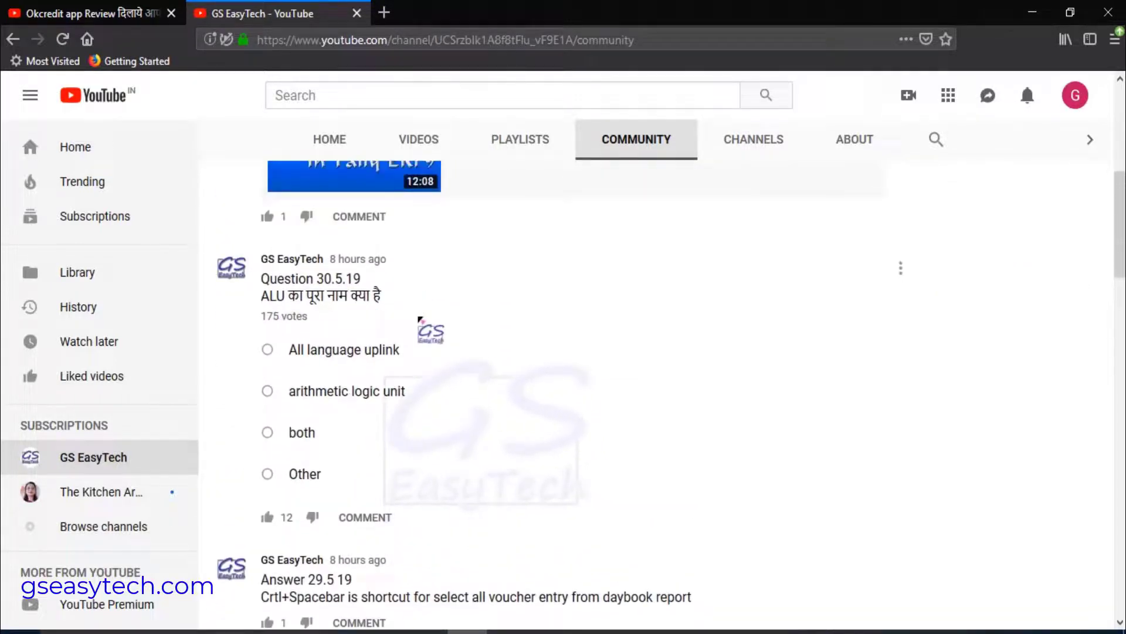
scroll(427, 296, "down", 2)
scroll(431, 290, "down", 3)
scroll(440, 281, "down", 1)
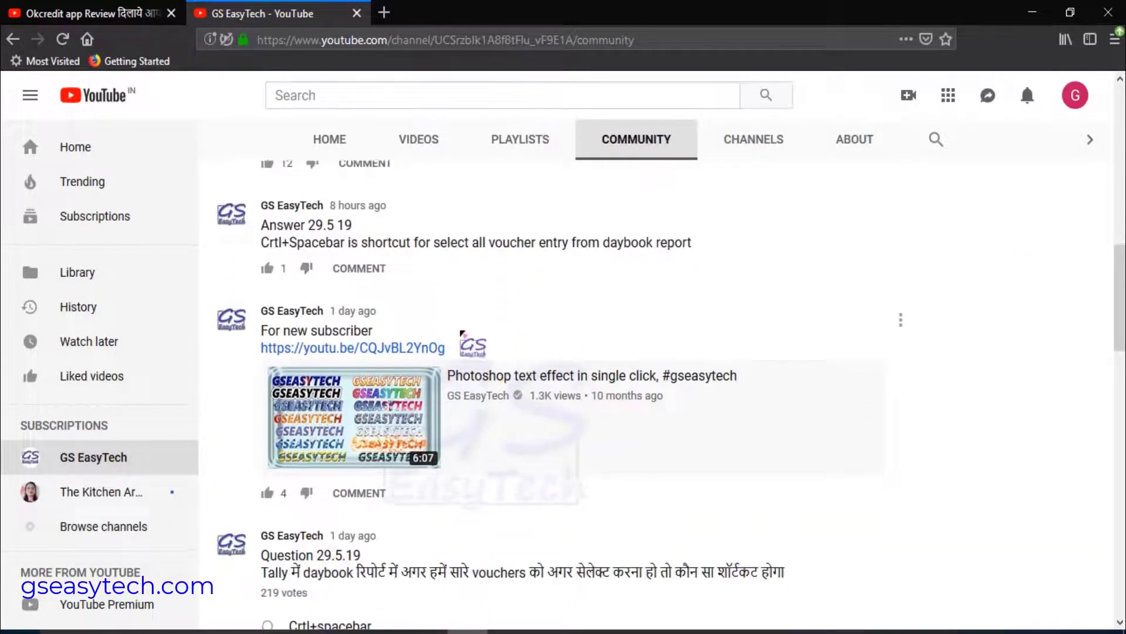
scroll(404, 422, "down", 1)
scroll(401, 474, "down", 3)
scroll(400, 463, "down", 1)
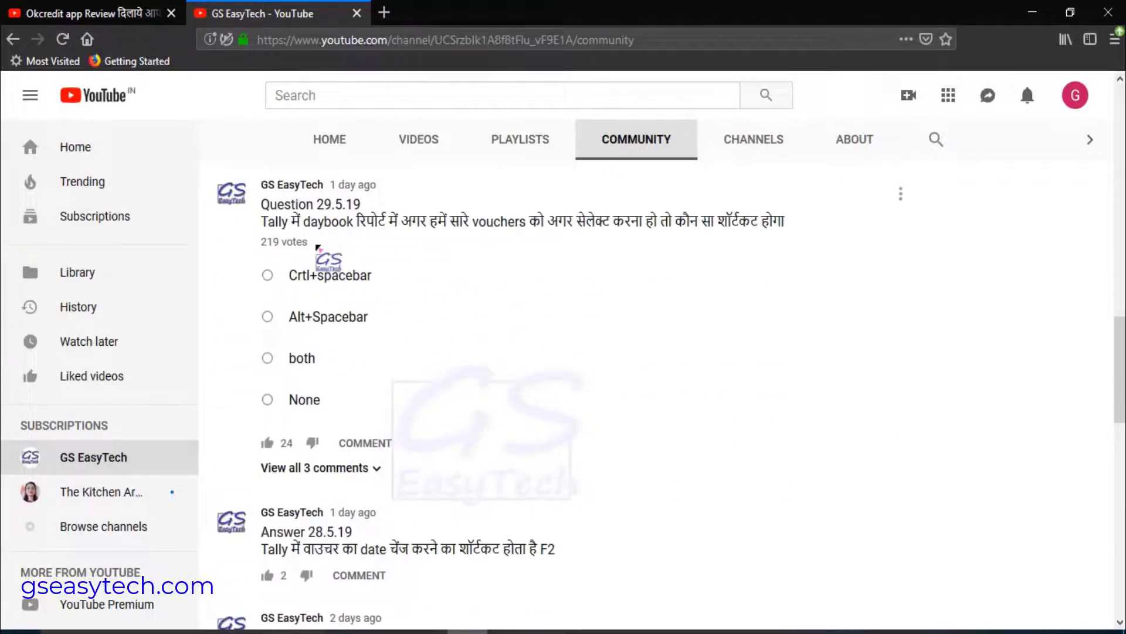
scroll(417, 305, "down", 1)
scroll(416, 311, "up", 3)
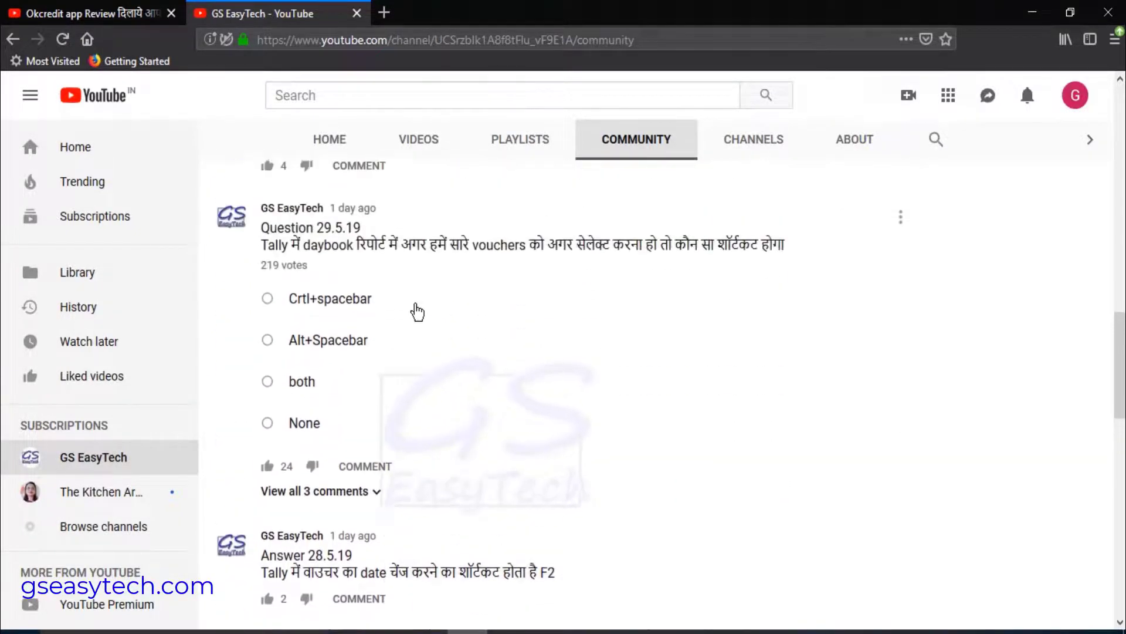
scroll(430, 365, "up", 5)
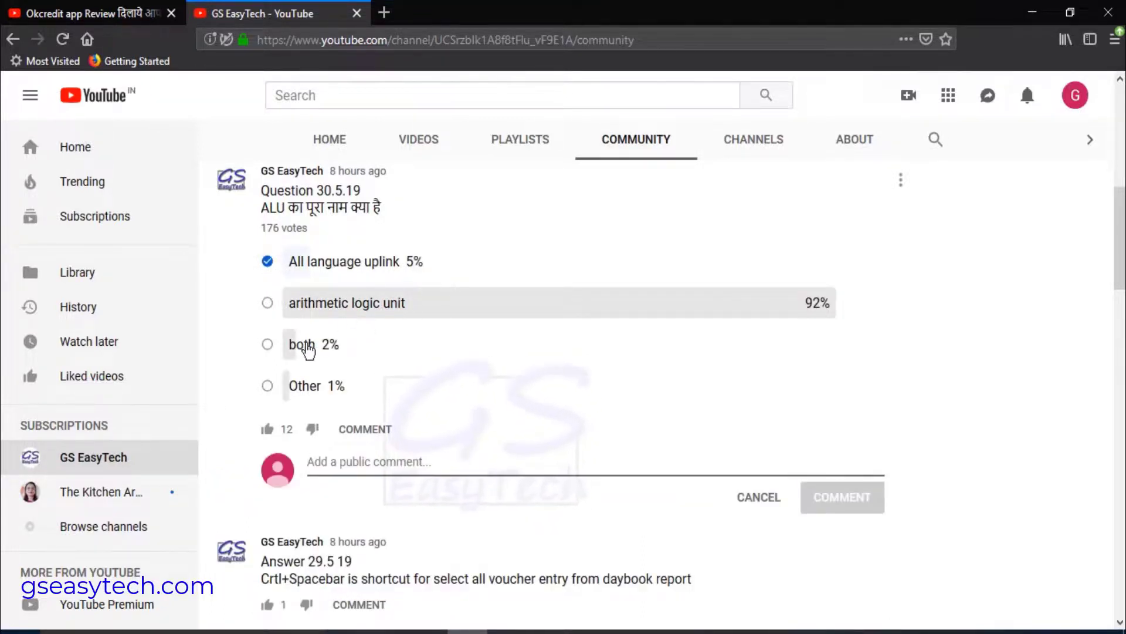
Change the ALU poll vote to 'both' (3%), then return to the channel banner.
left_click(268, 345)
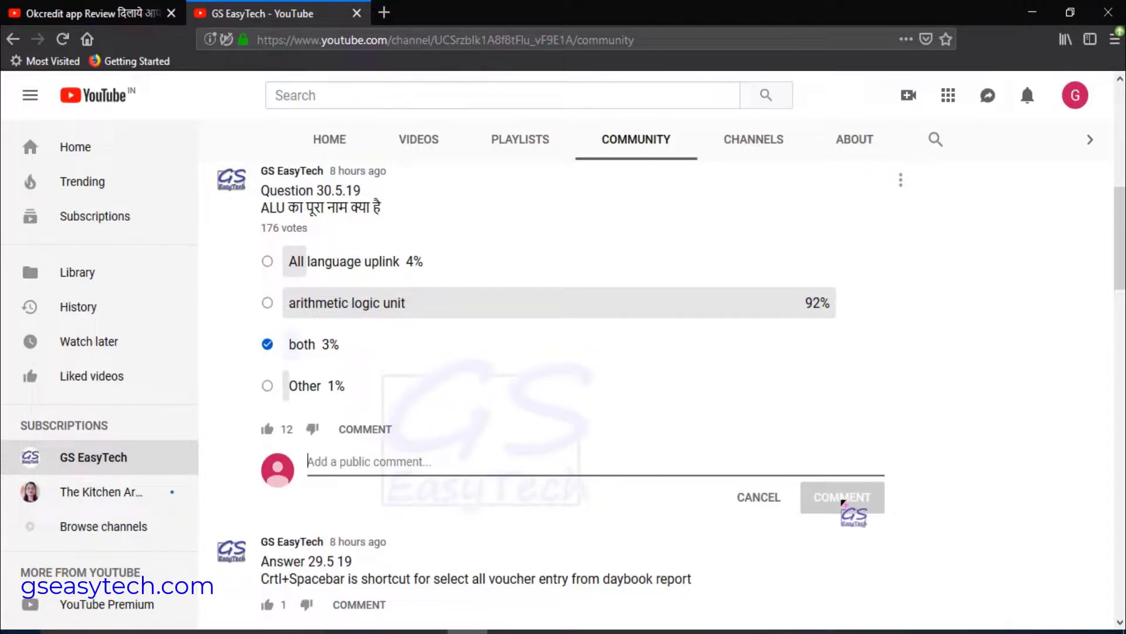
scroll(652, 382, "up", 3)
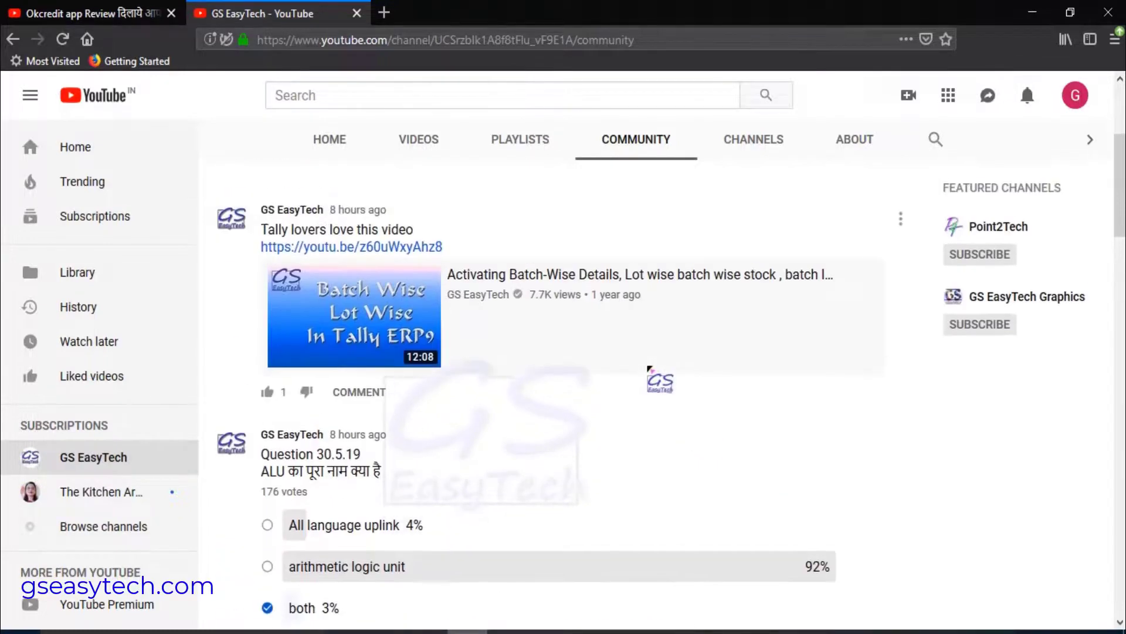
scroll(659, 379, "up", 3)
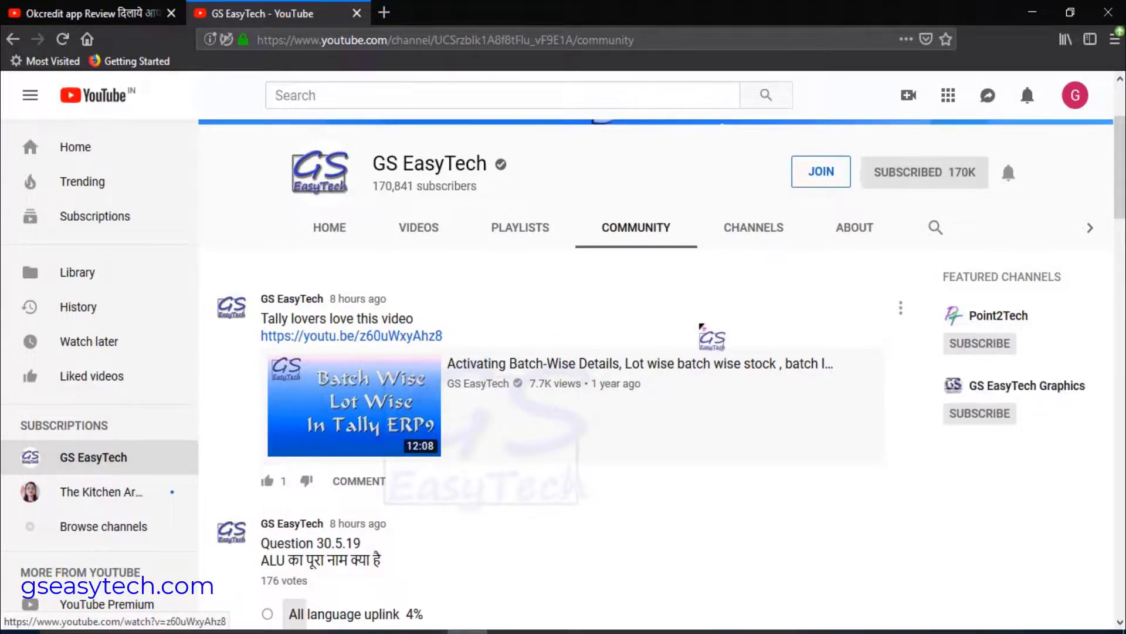
scroll(699, 326, "up", 3)
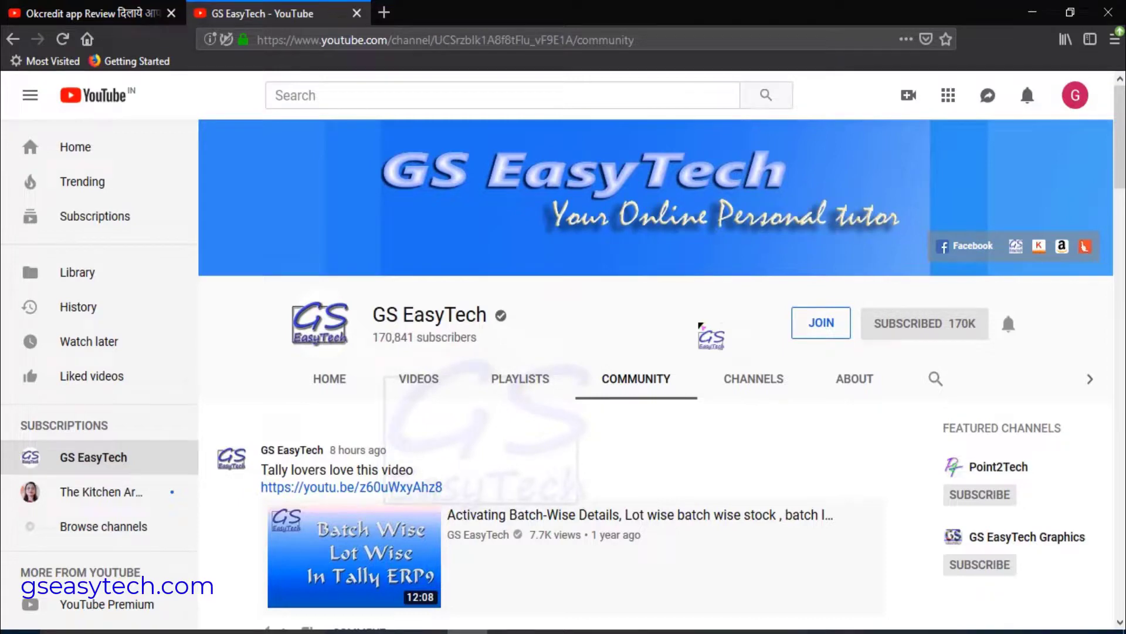